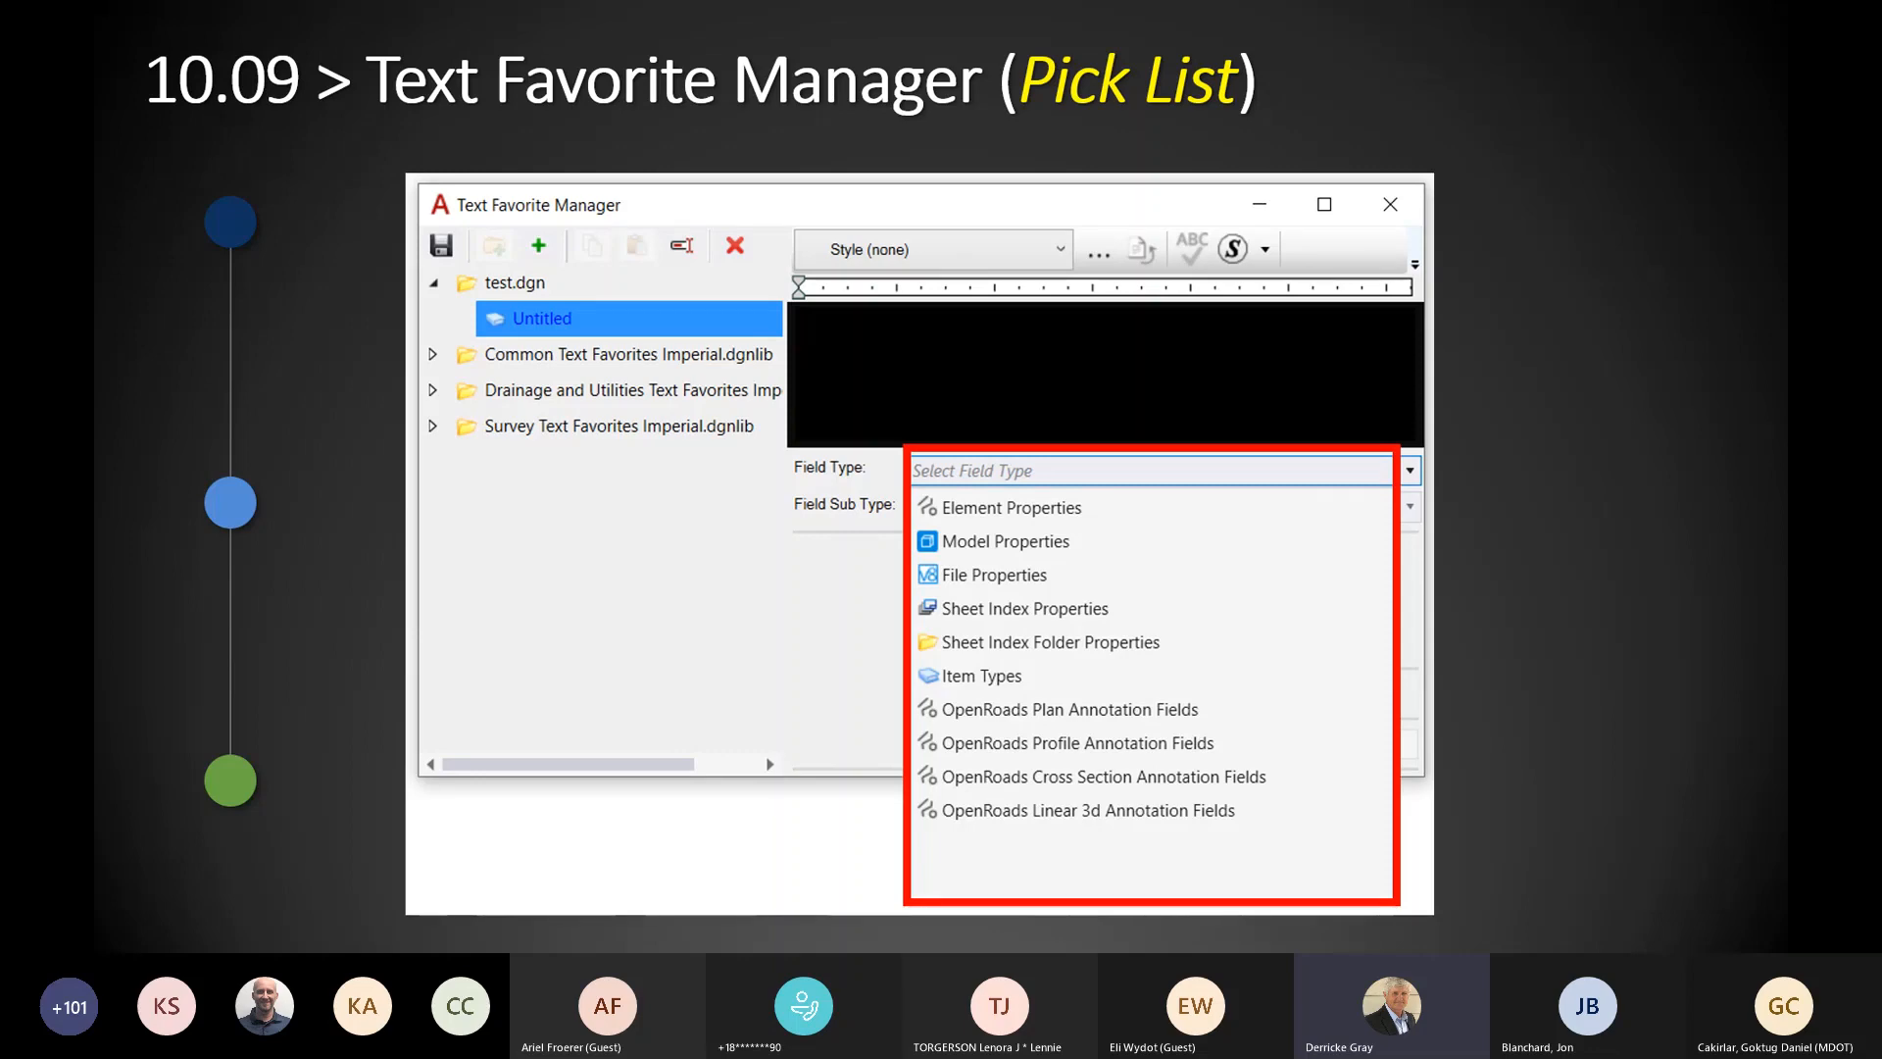
key("Right")
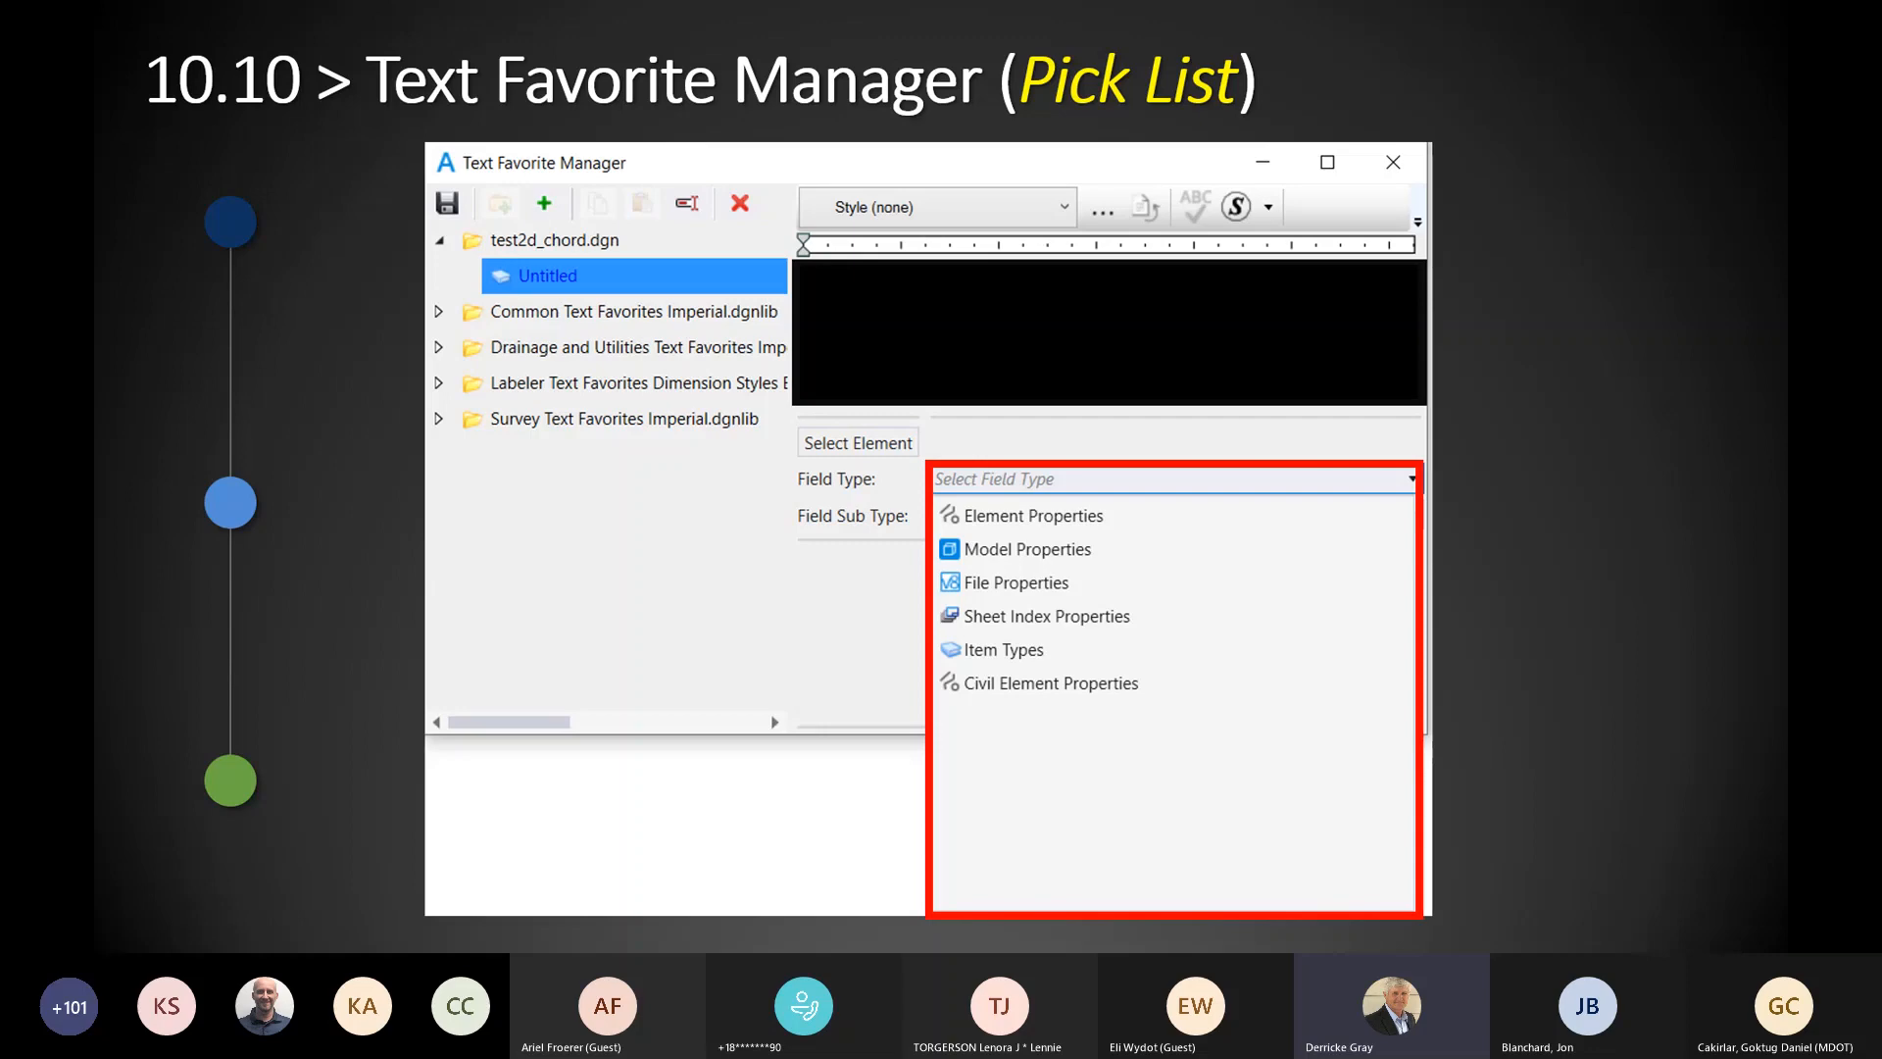
key("Right")
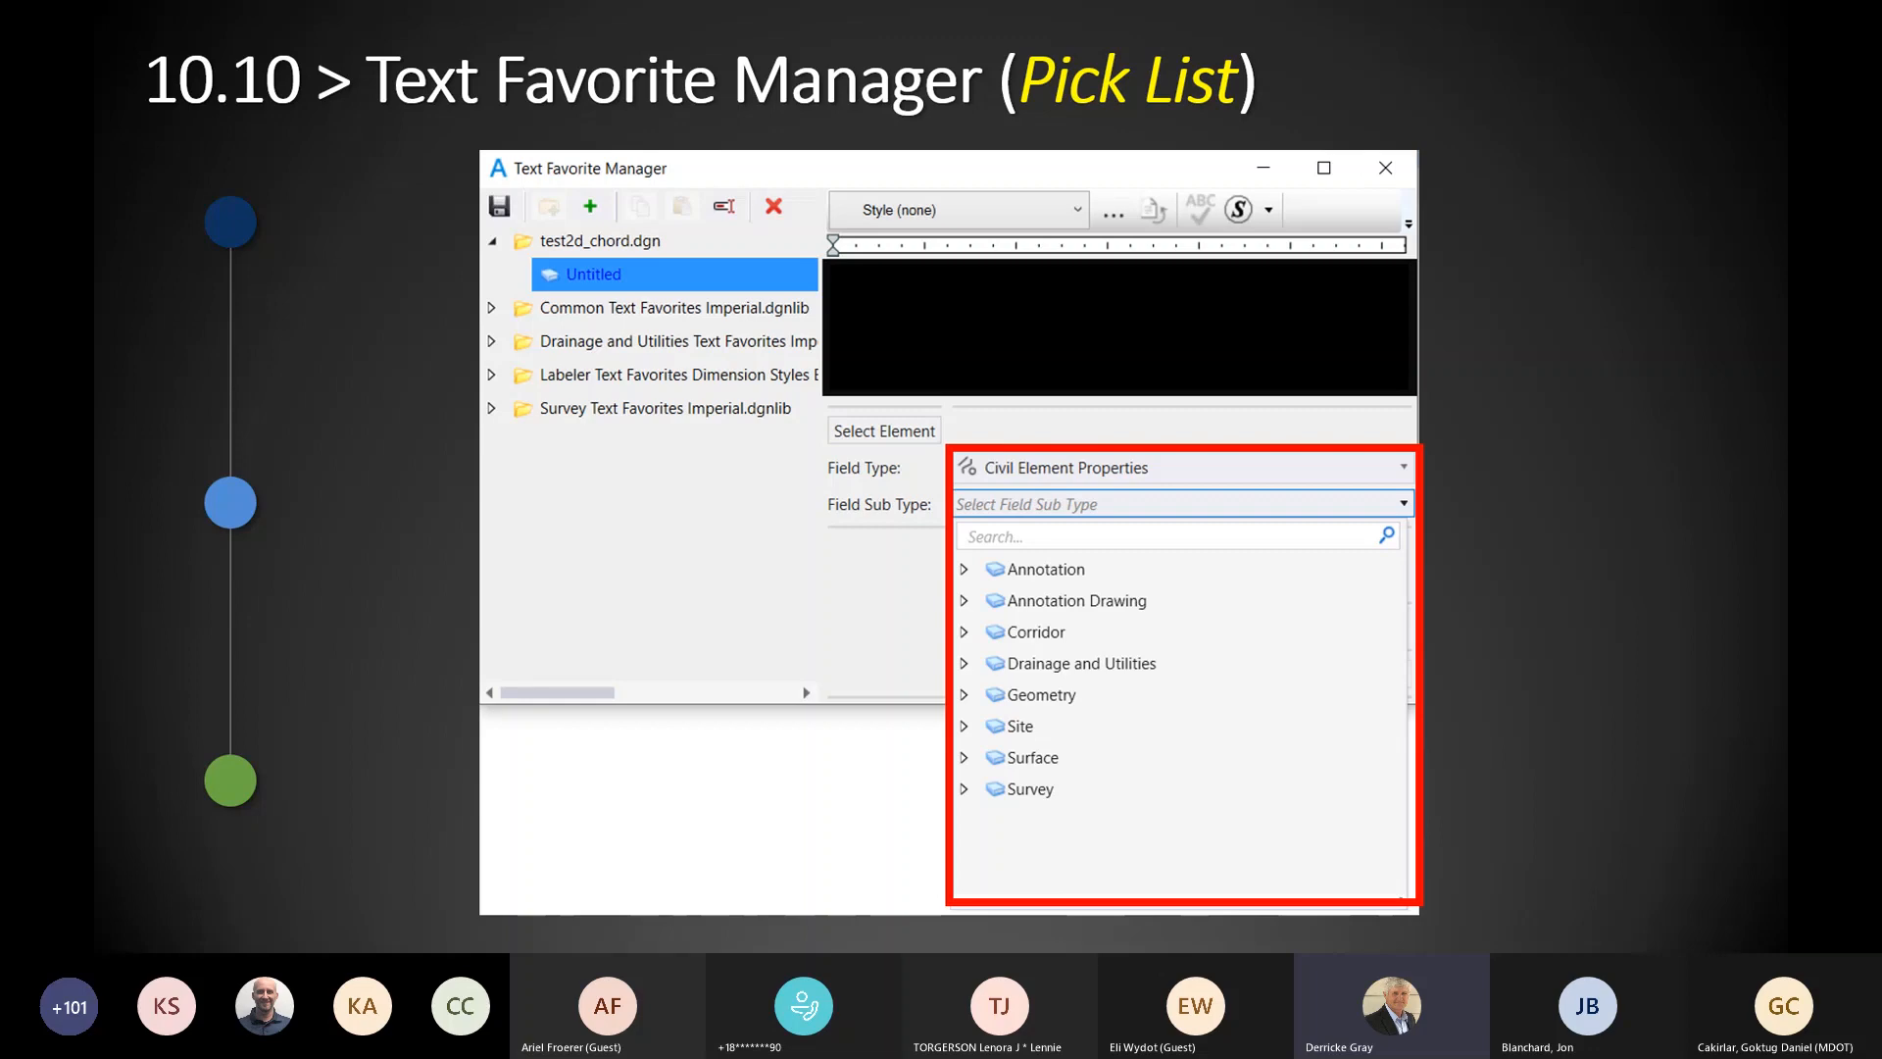
key("Left")
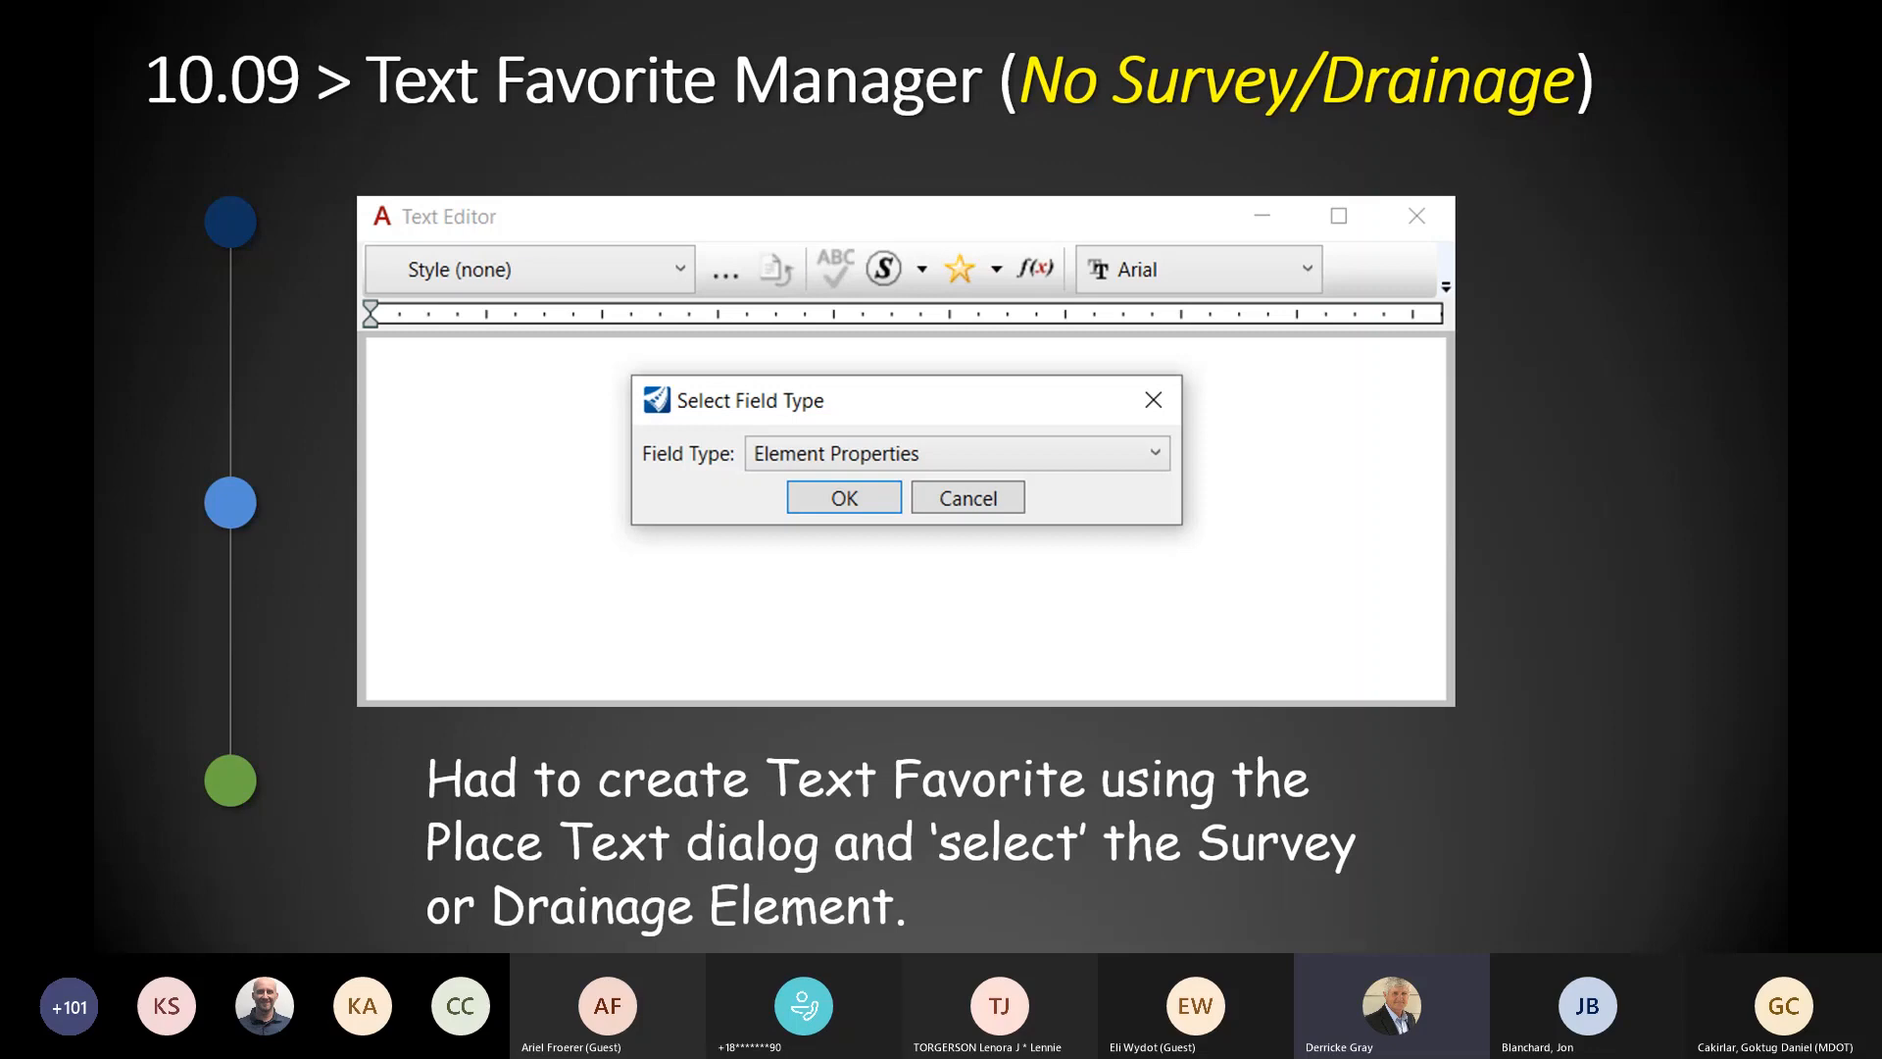
key("Right")
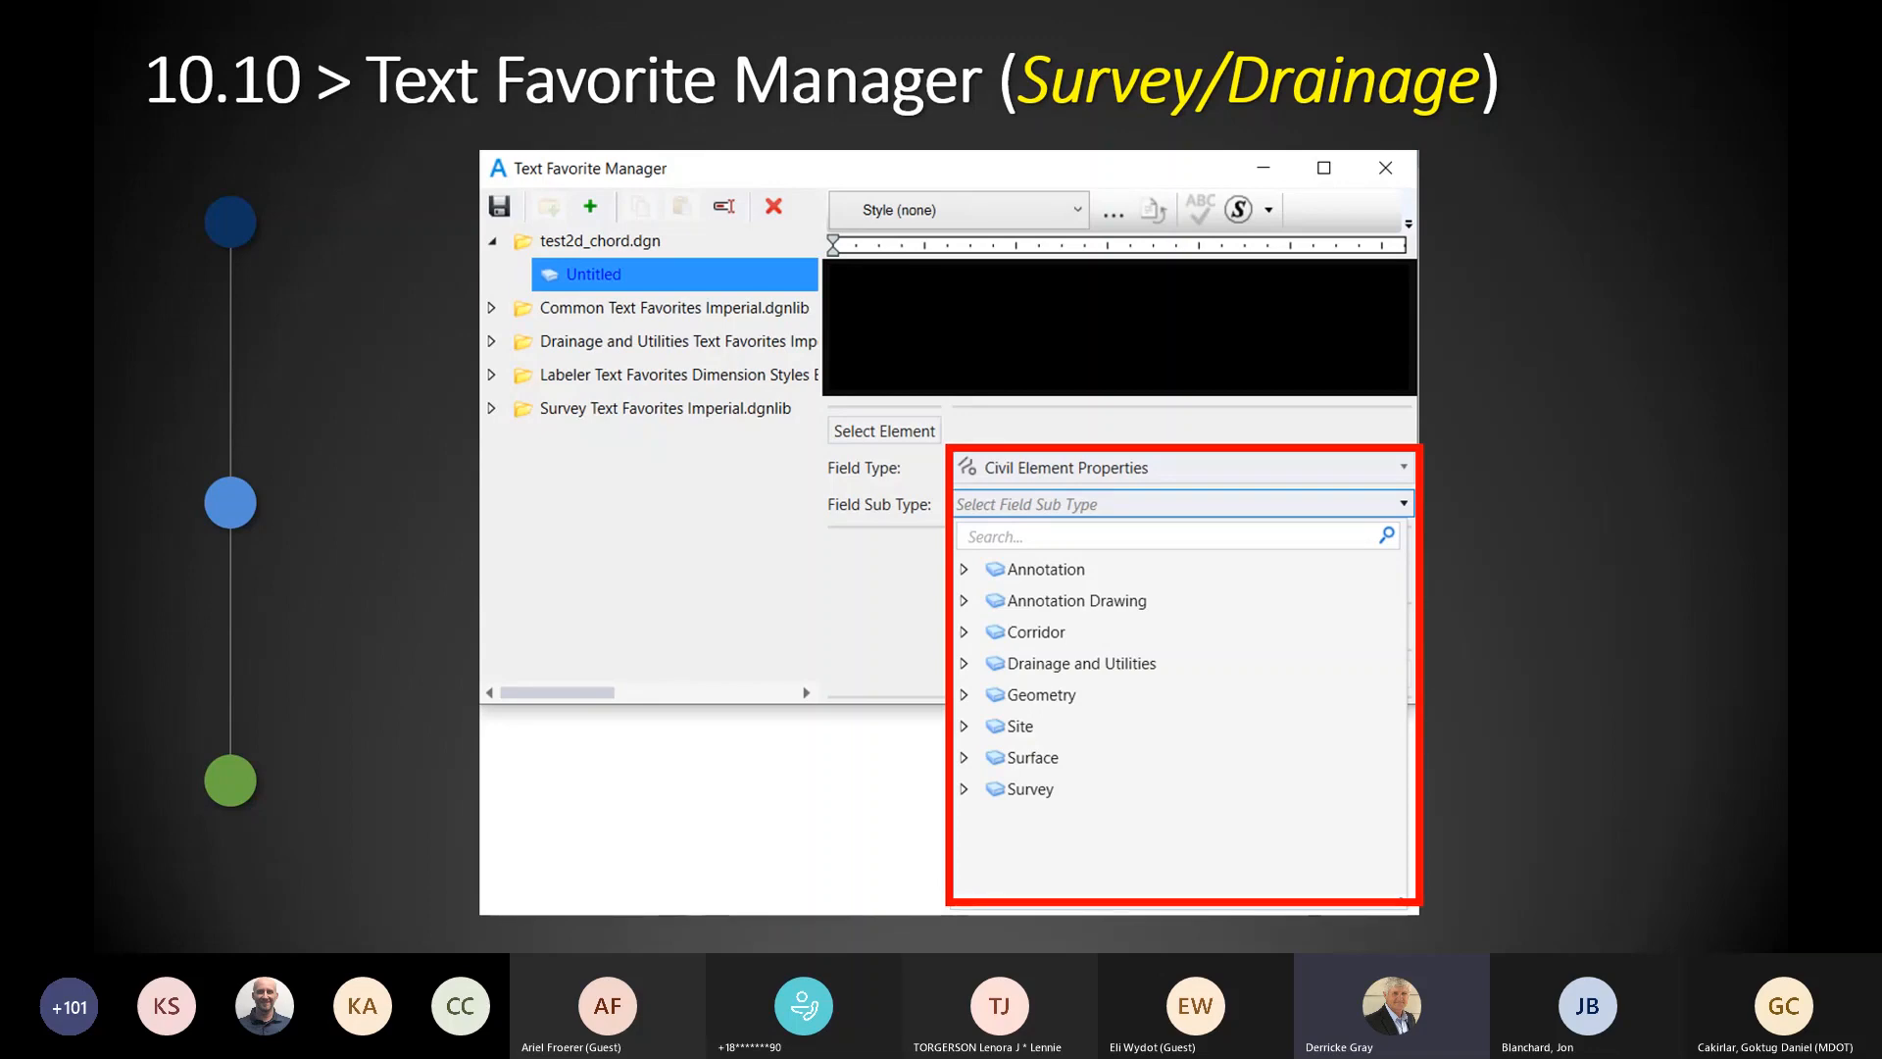
key("Left")
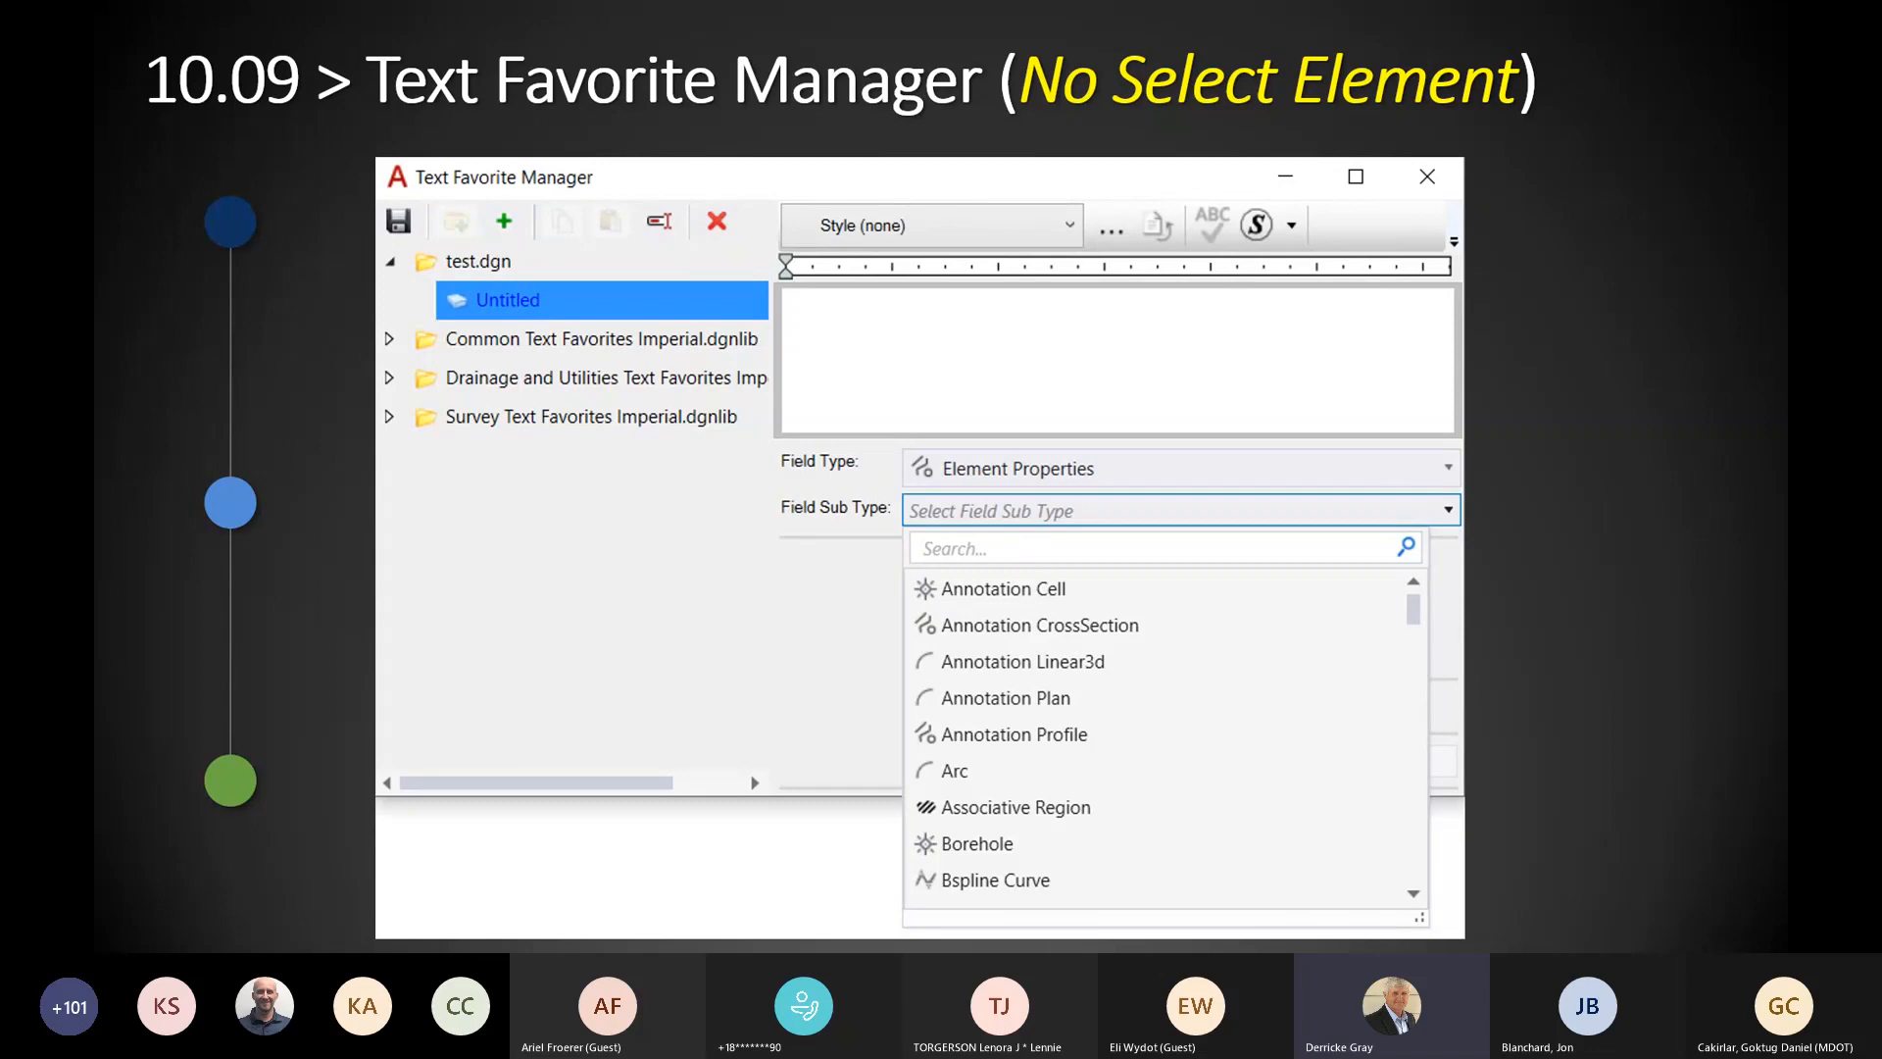
key("Right")
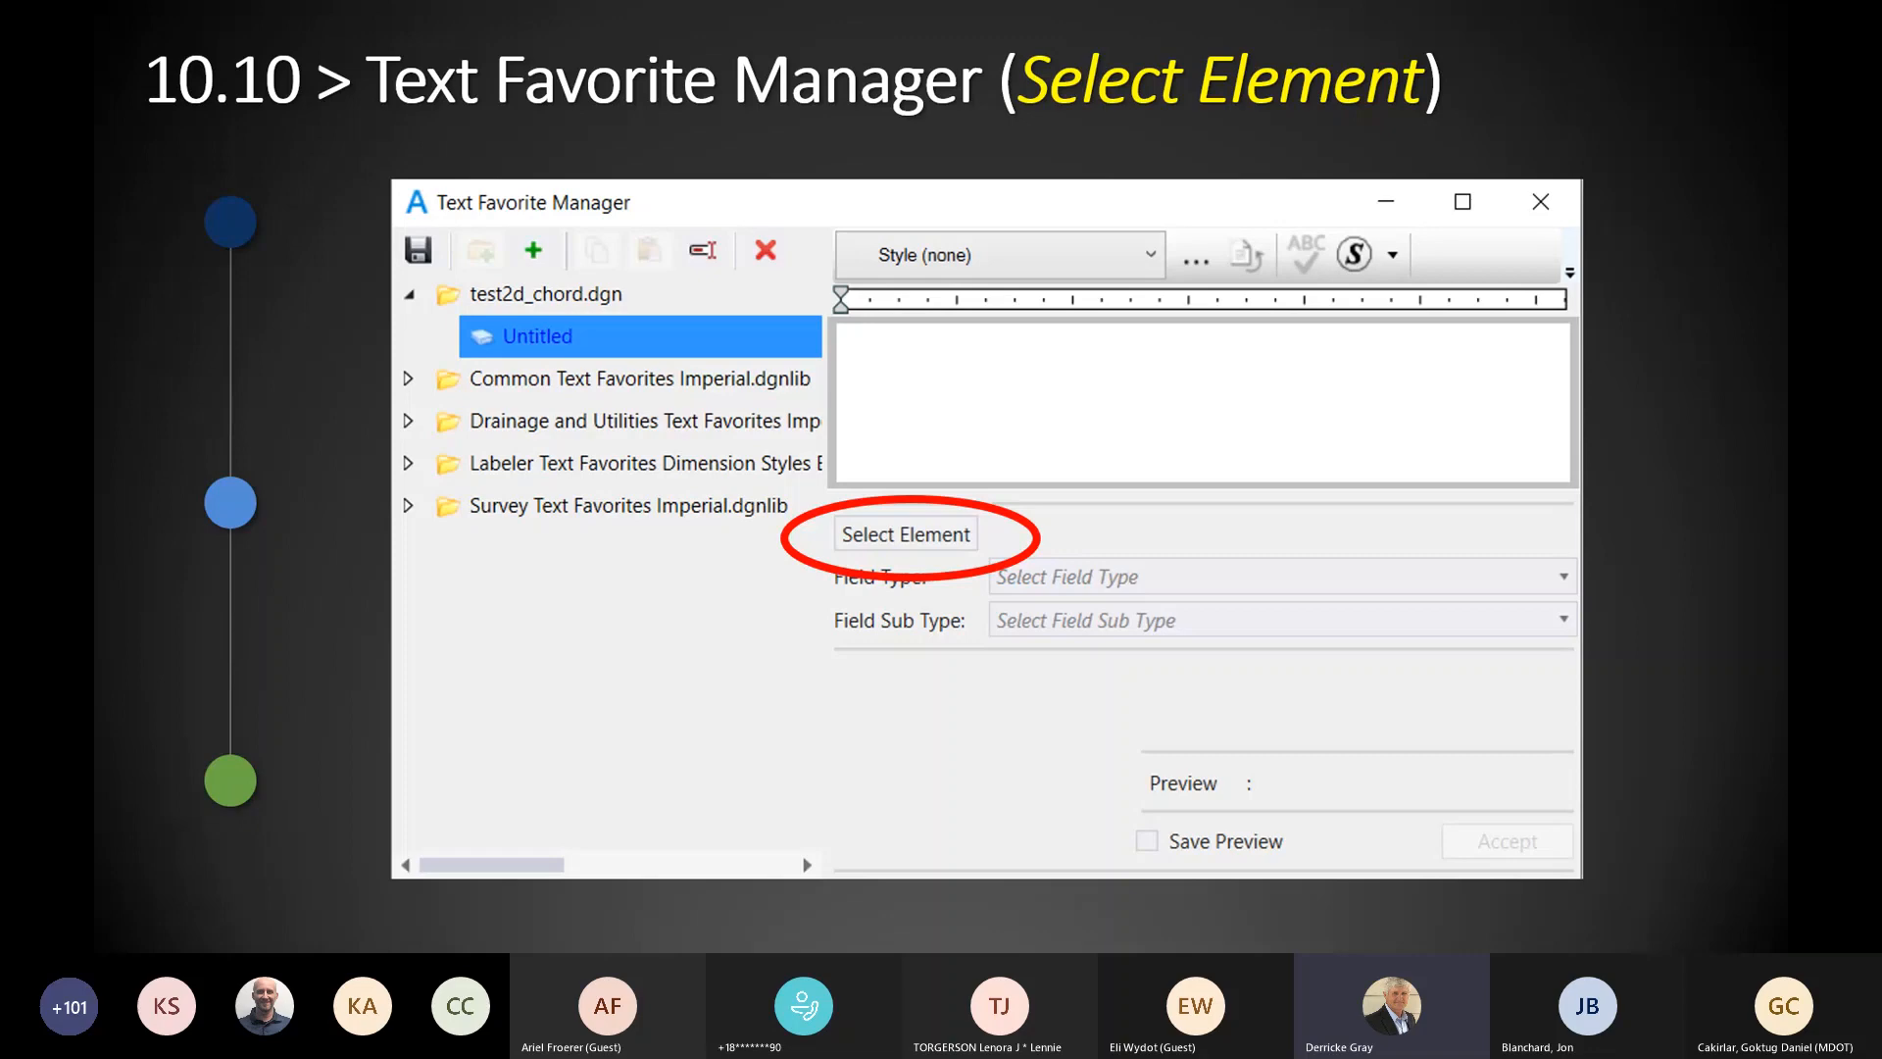
key("Right")
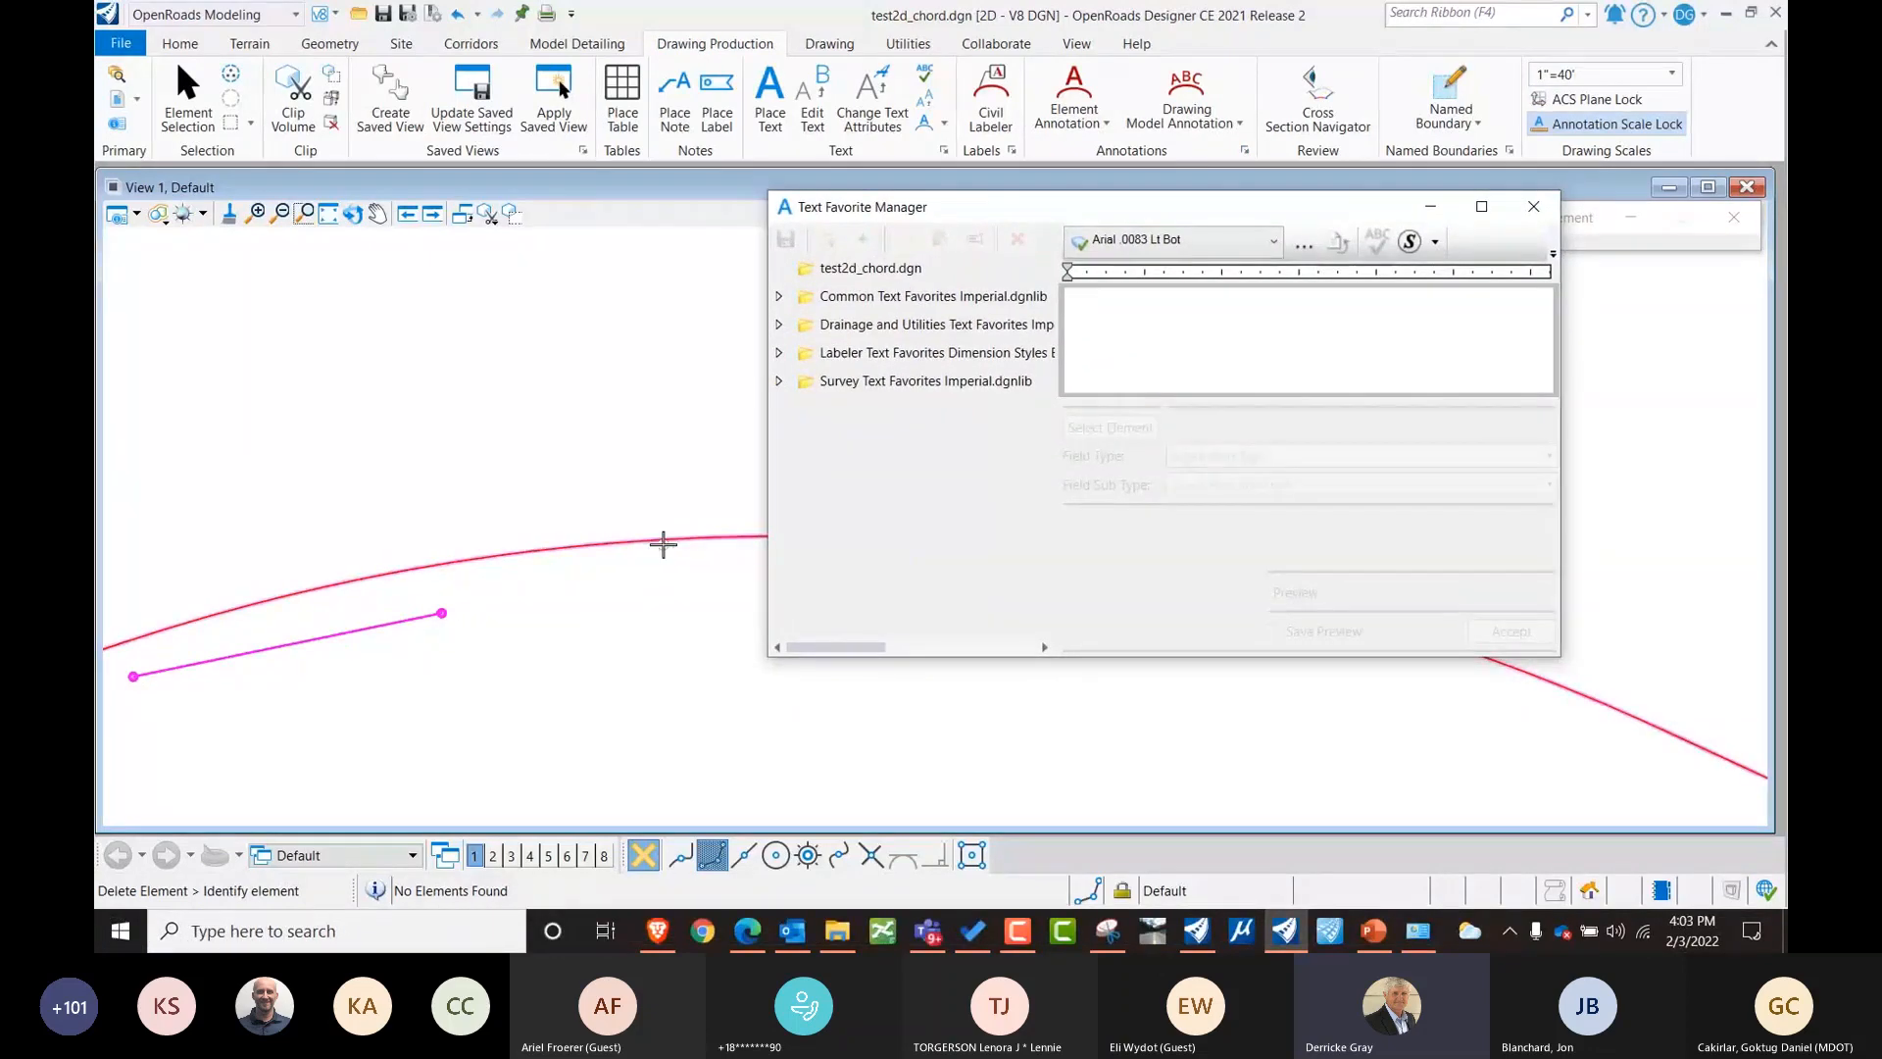
Create a text favorite named Radius in test2d_chord.dgn and set its field type to Civil Element Properties.
left_click(870, 268)
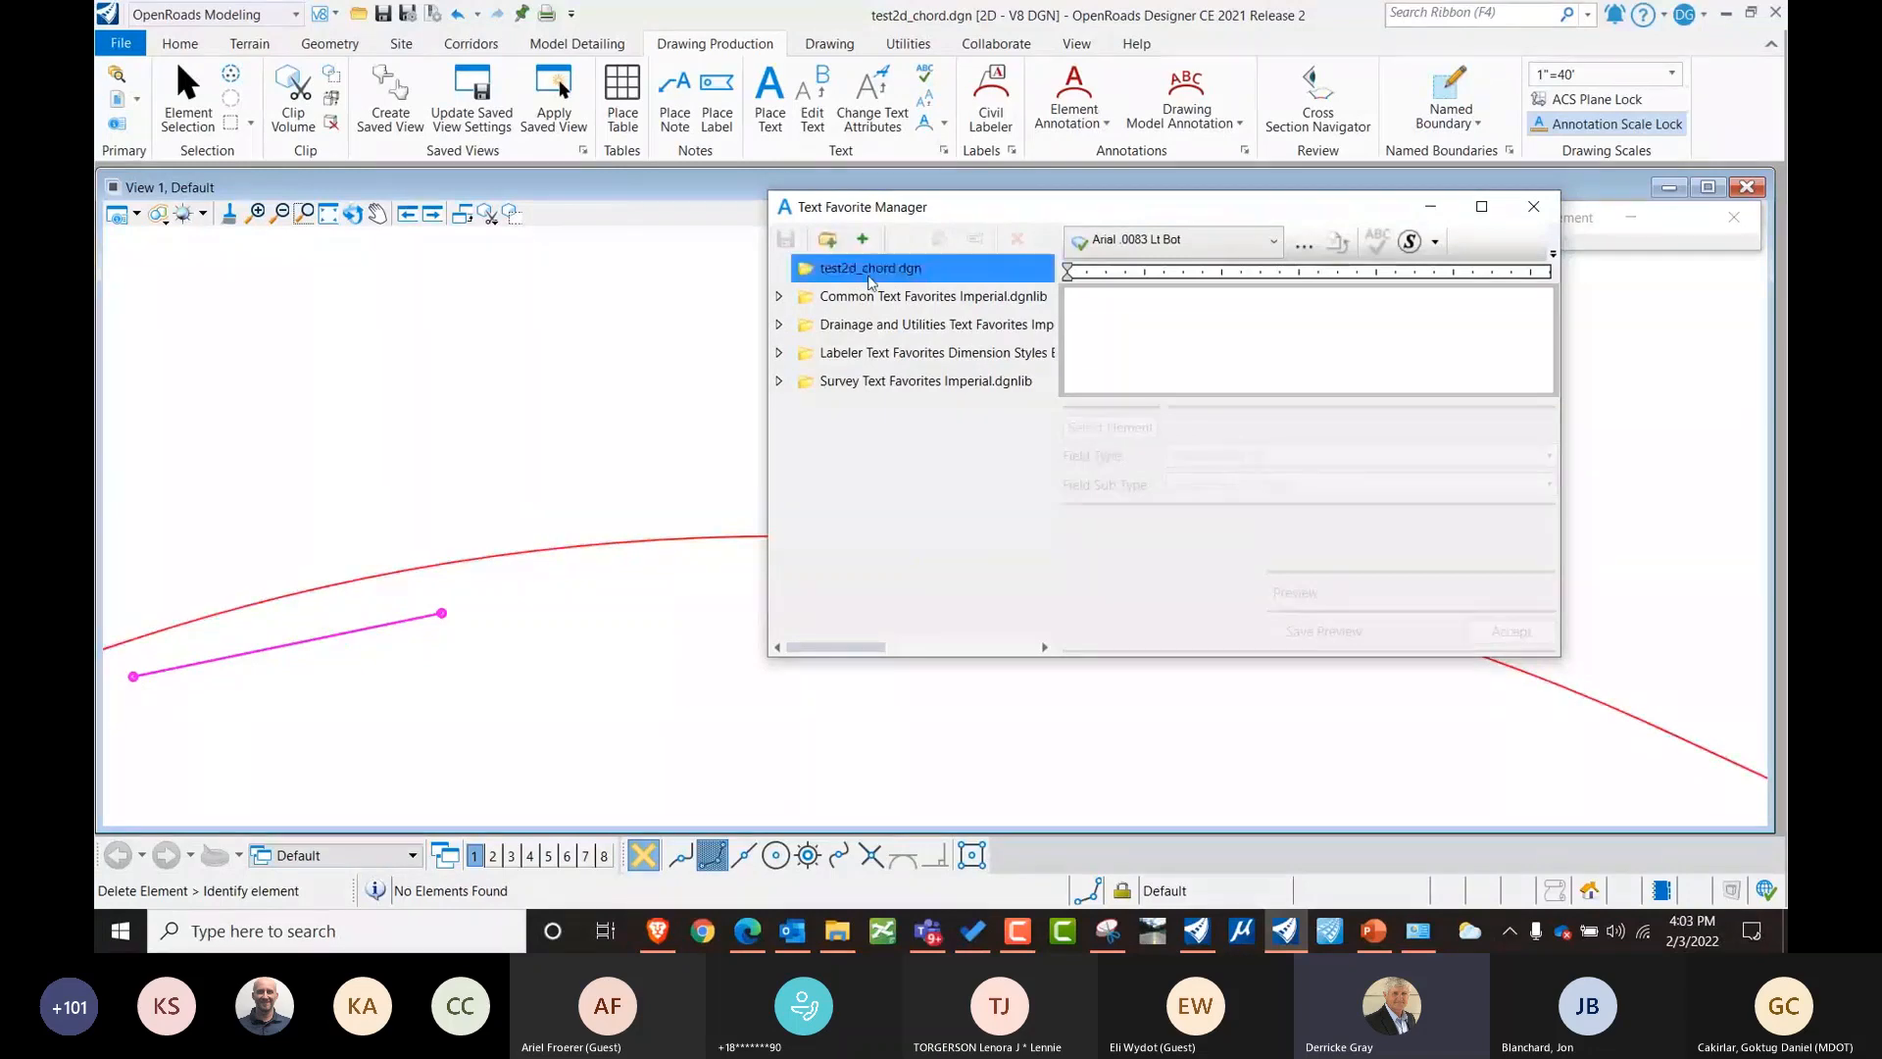
left_click(865, 241)
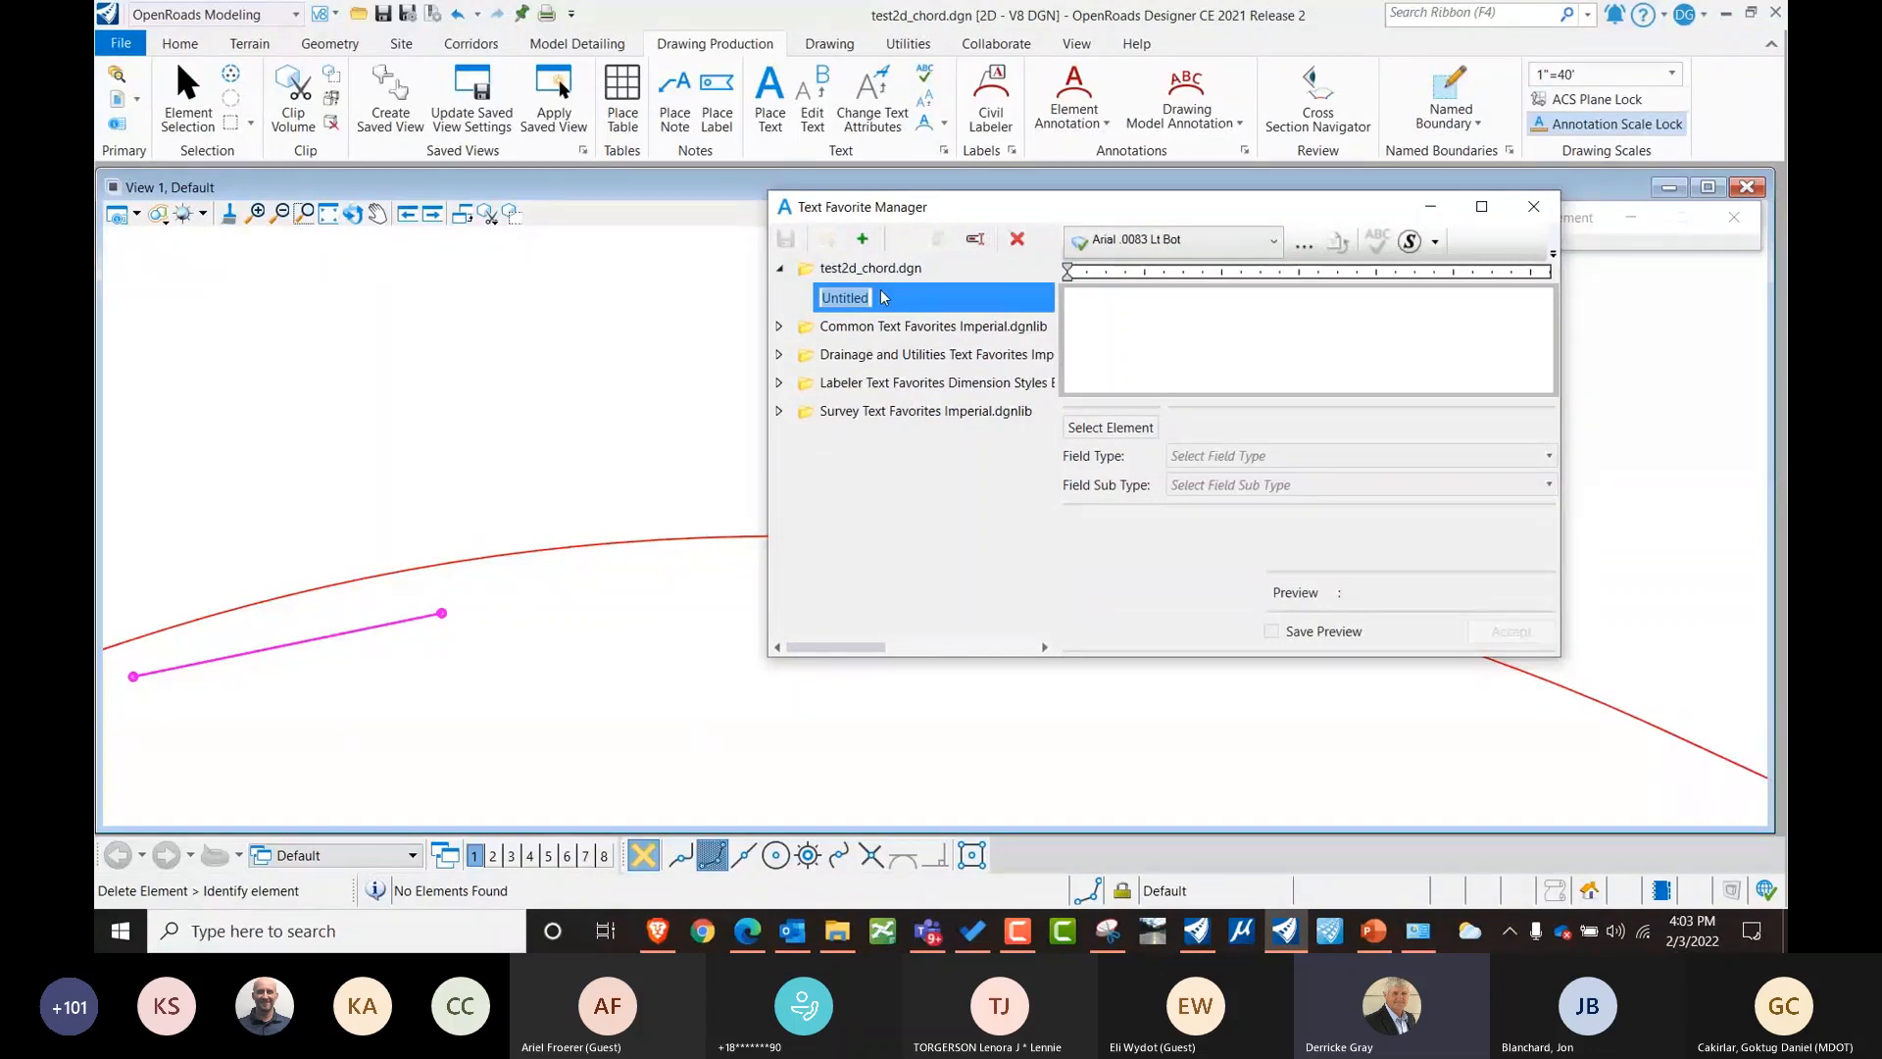
type("Radius")
key("Return")
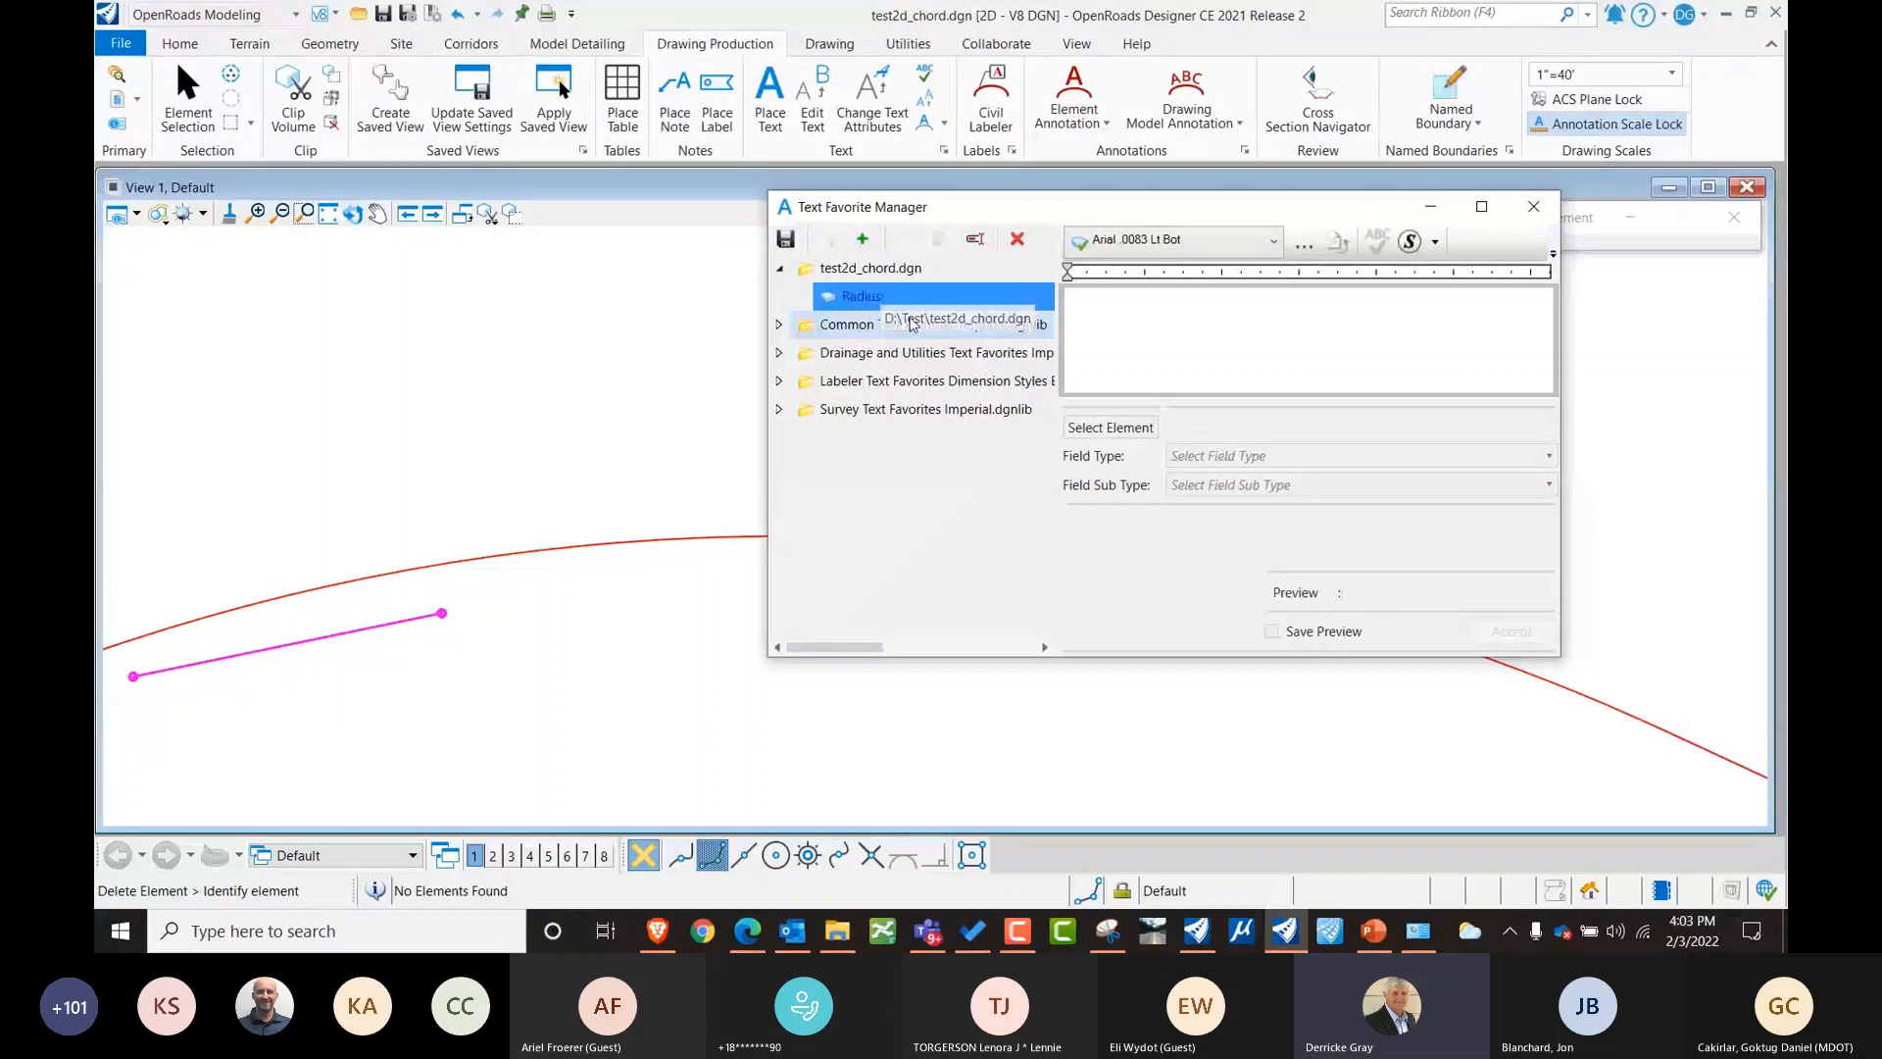
left_click(1303, 456)
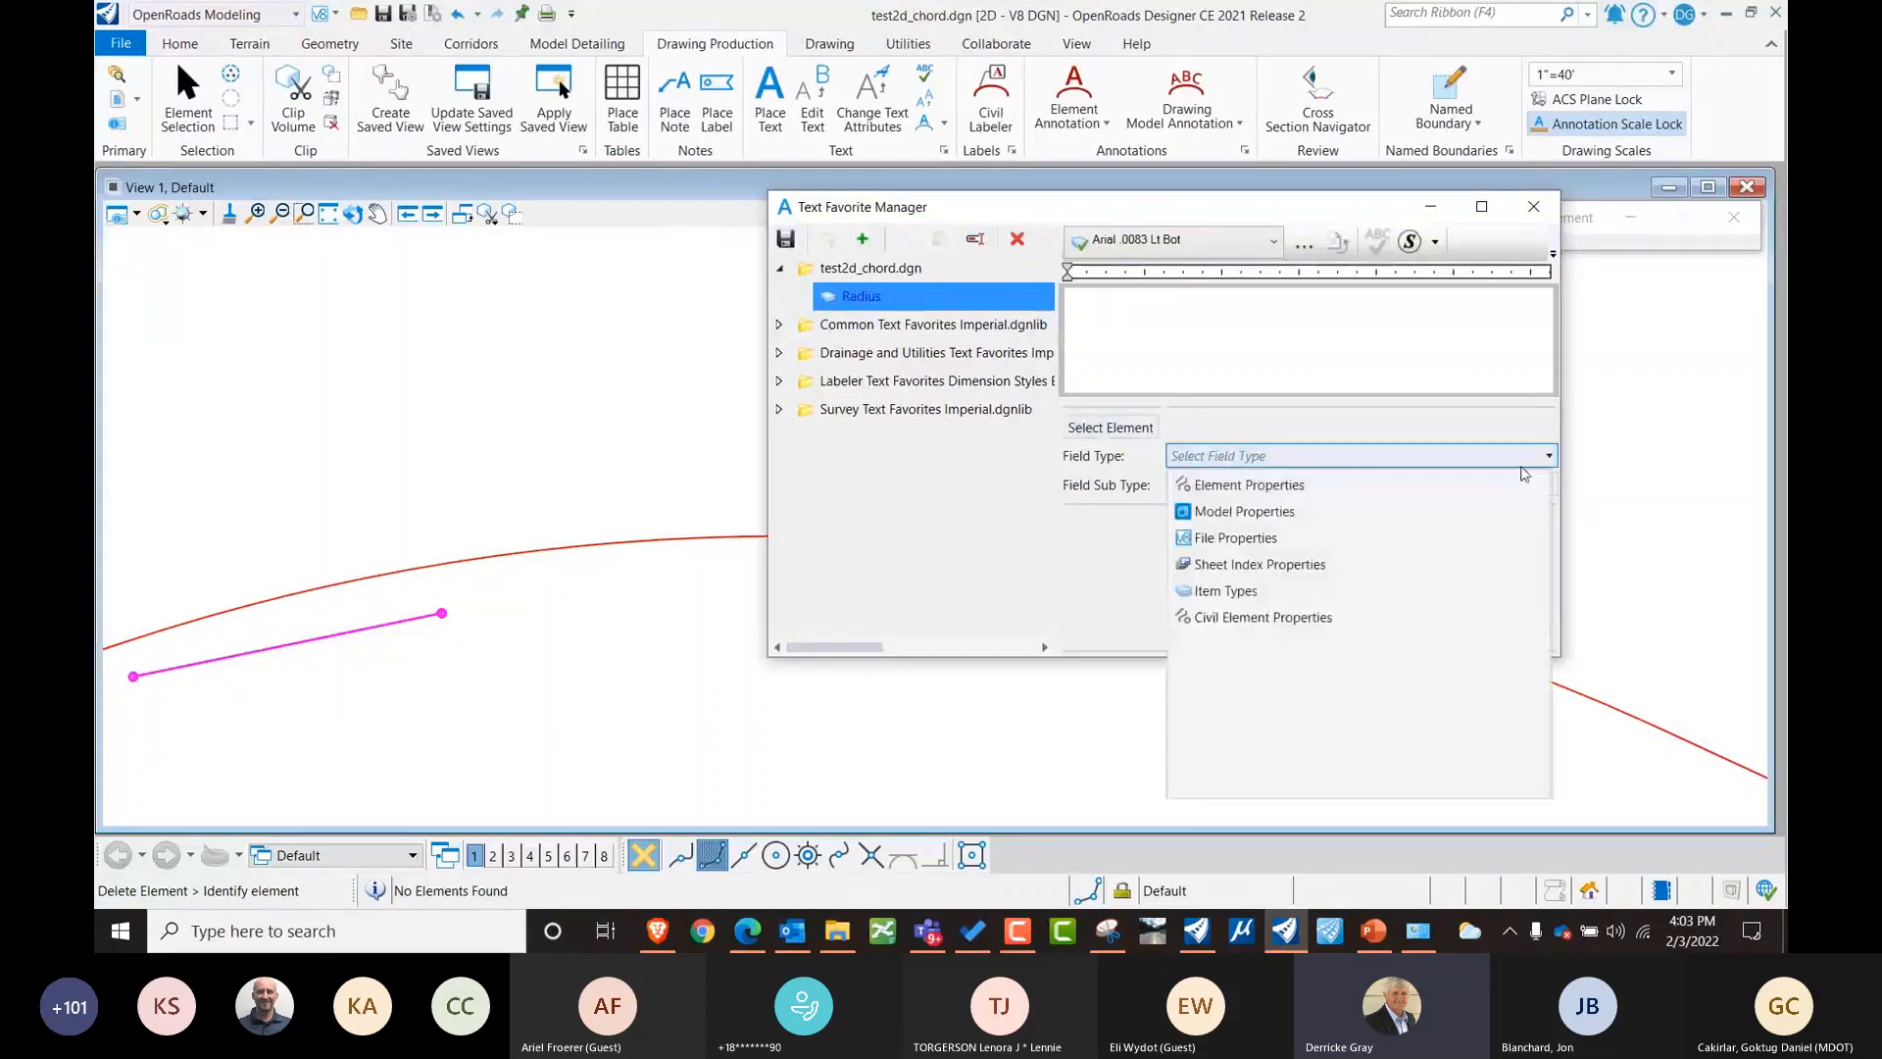
left_click(1304, 619)
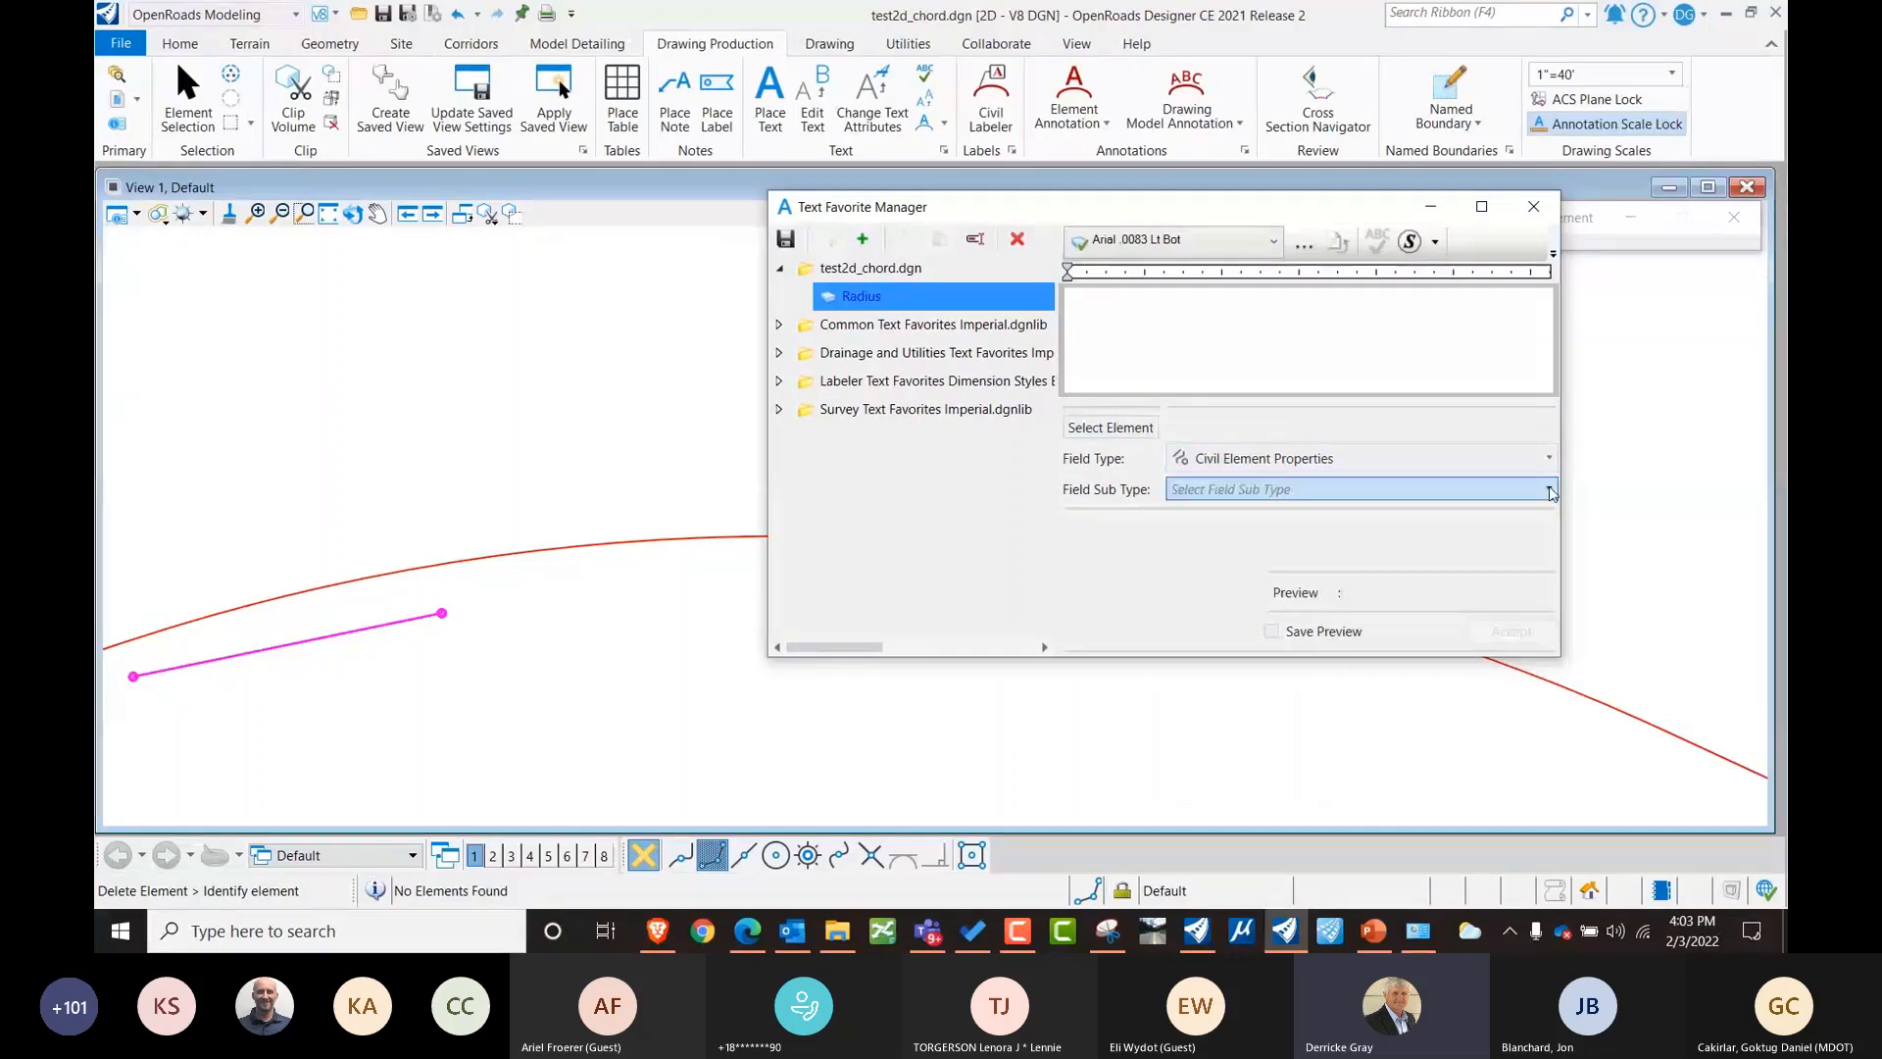
Look through the field sub types under Geometry, Annotation and Annotation Drawing, including the Linear, Plan and Element groups.
left_click(1549, 490)
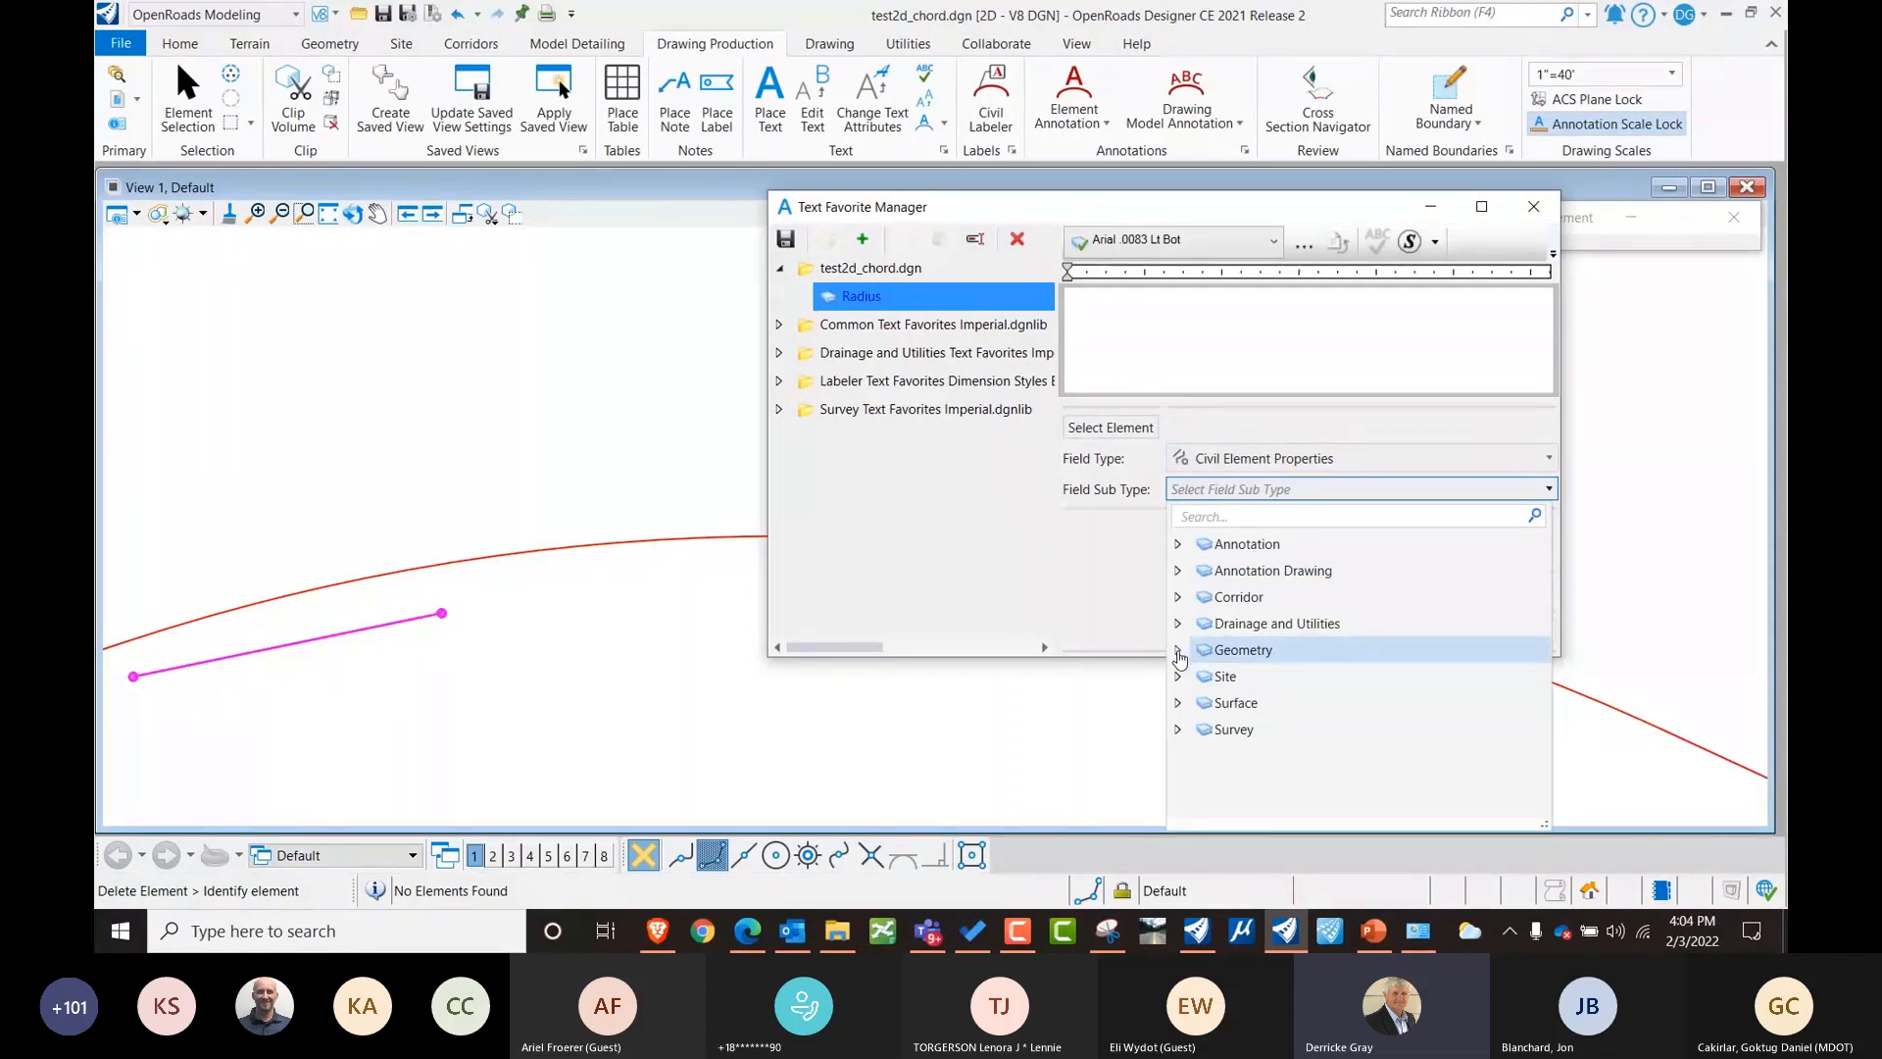
left_click(1178, 654)
scroll(1345, 675, "down", 1)
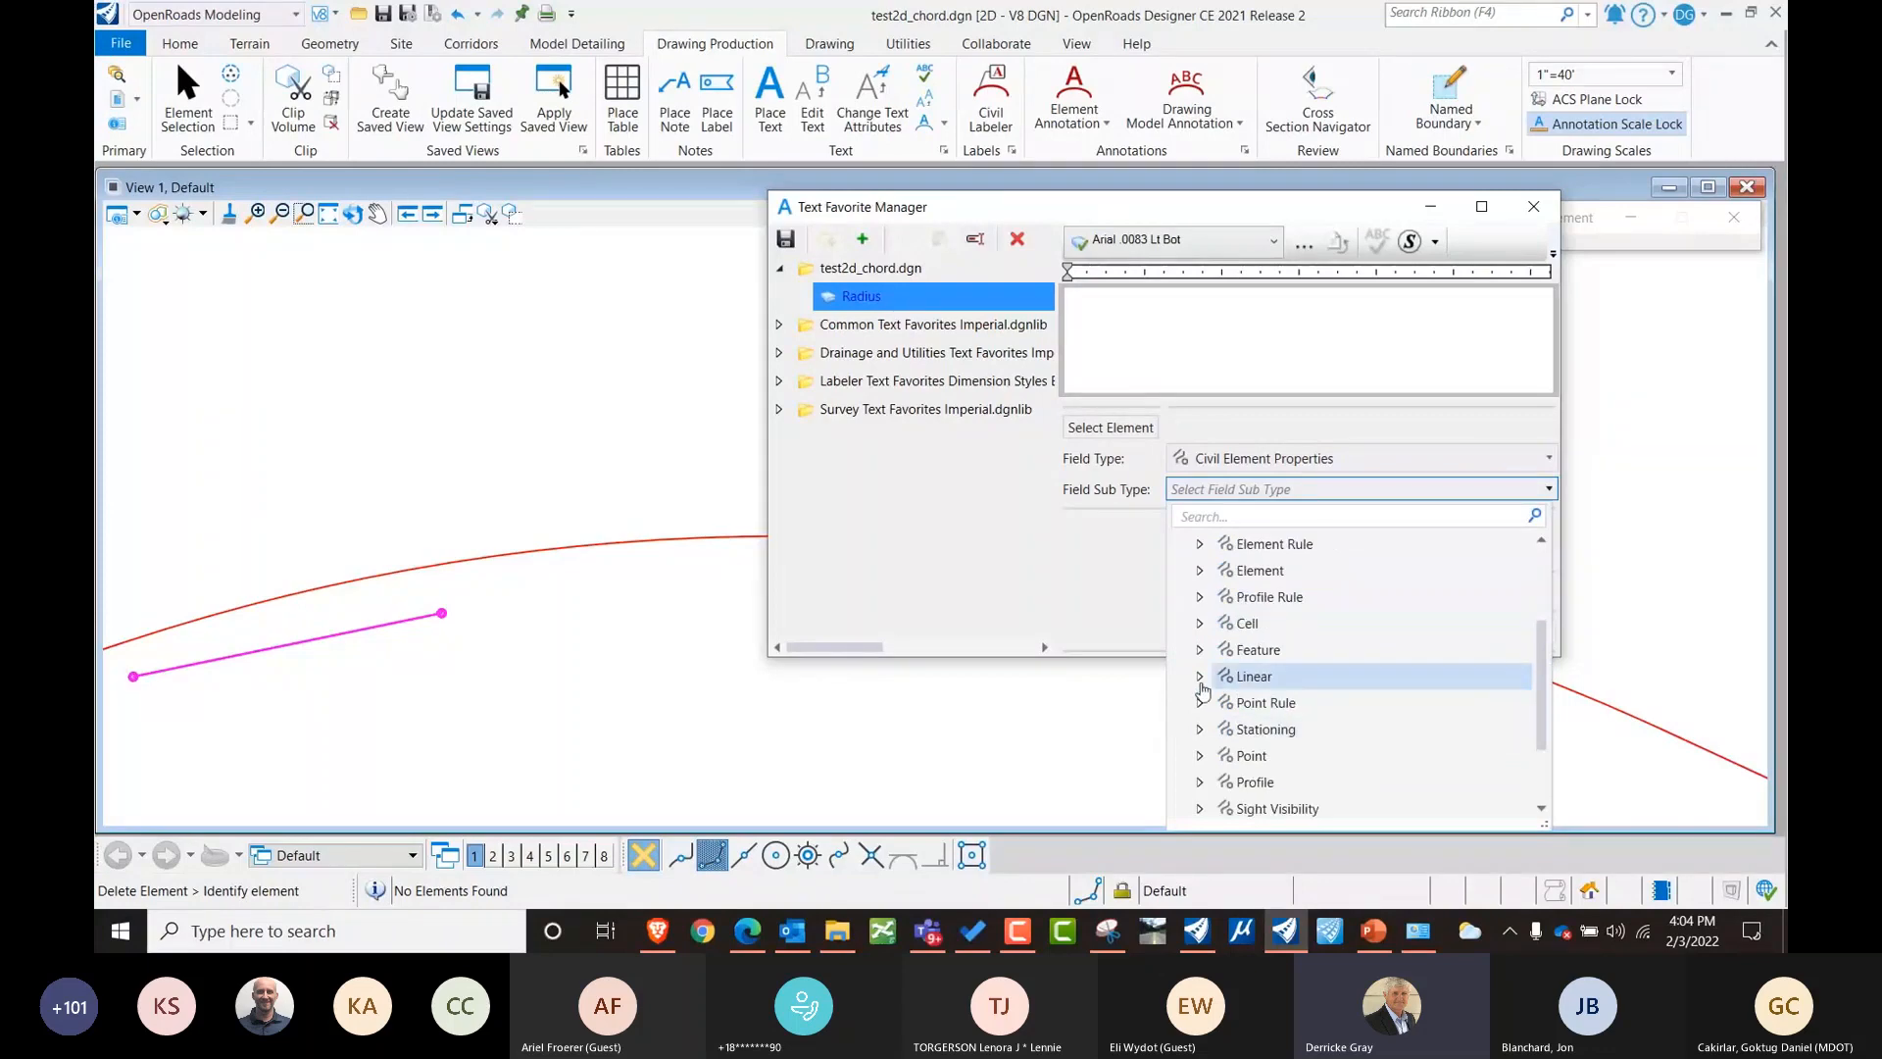
left_click(1200, 677)
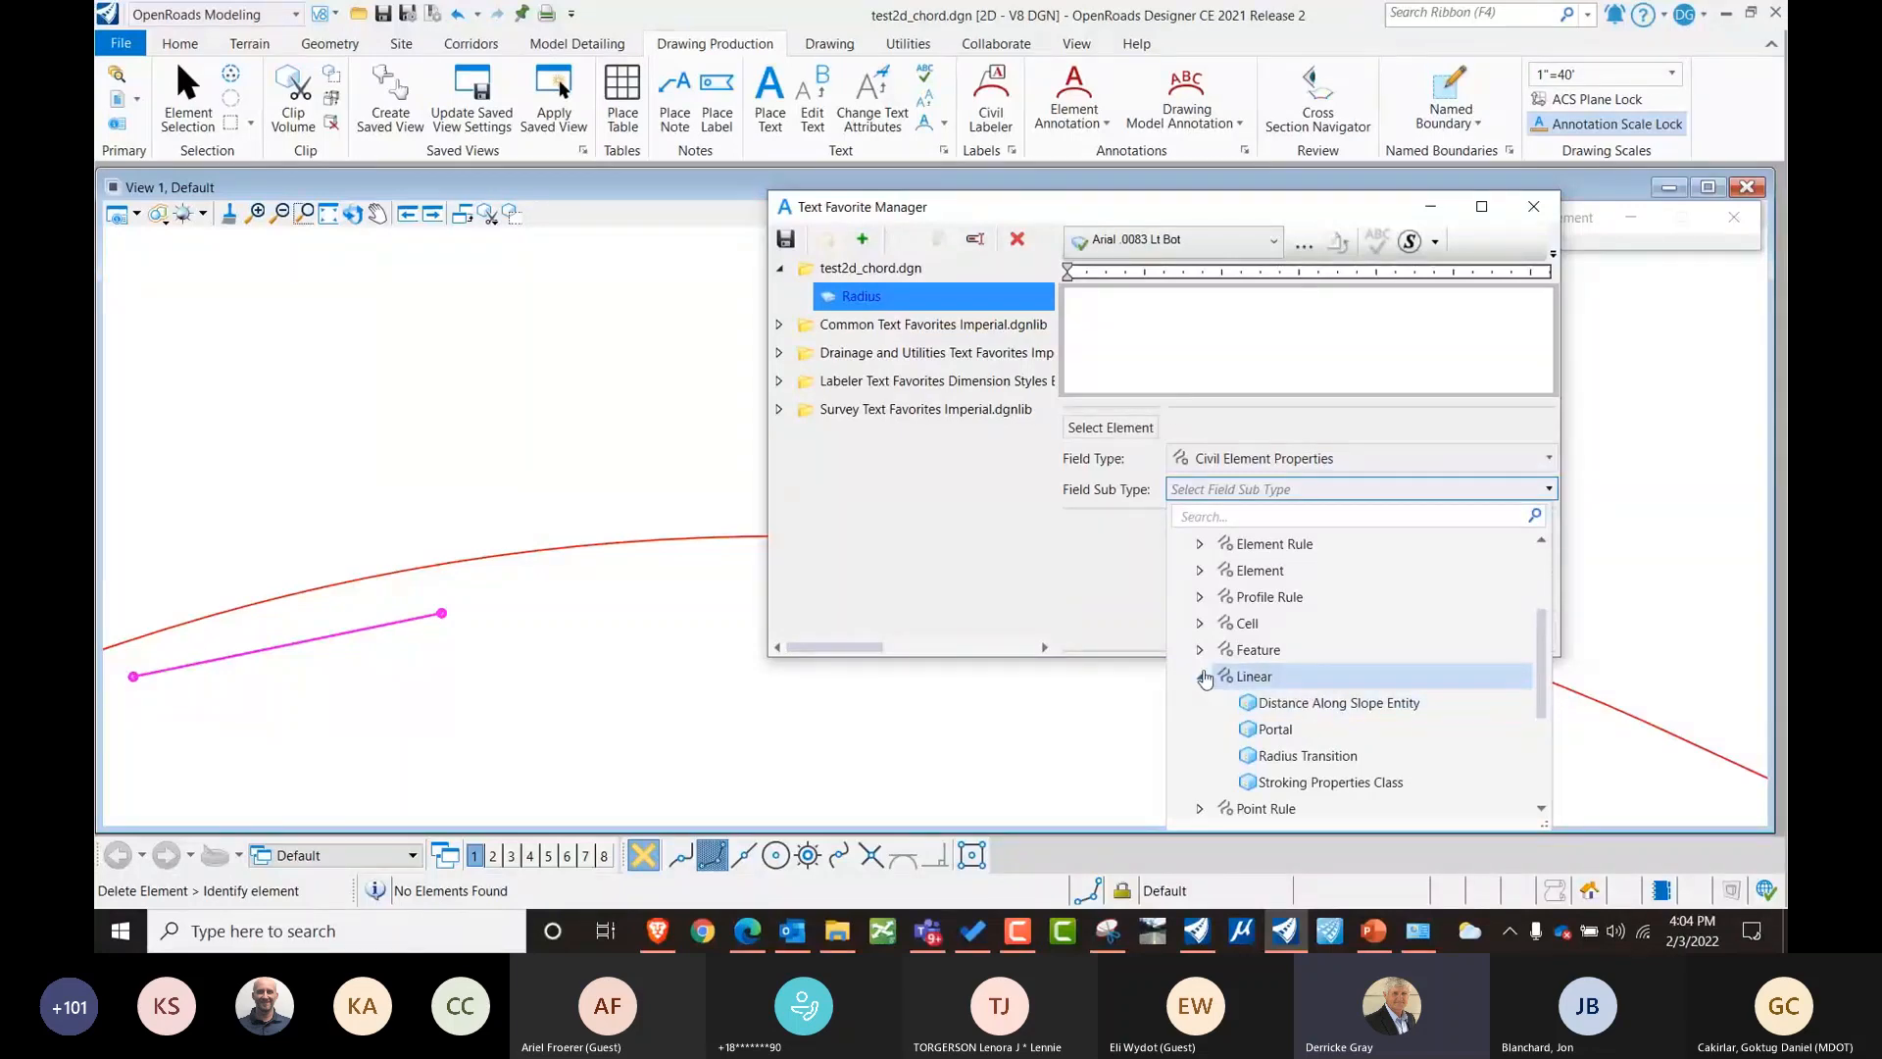
left_click(1201, 676)
scroll(1206, 652, "down", 1)
left_click(1199, 703)
left_click(1199, 703)
left_click_drag(1539, 716, 1536, 586)
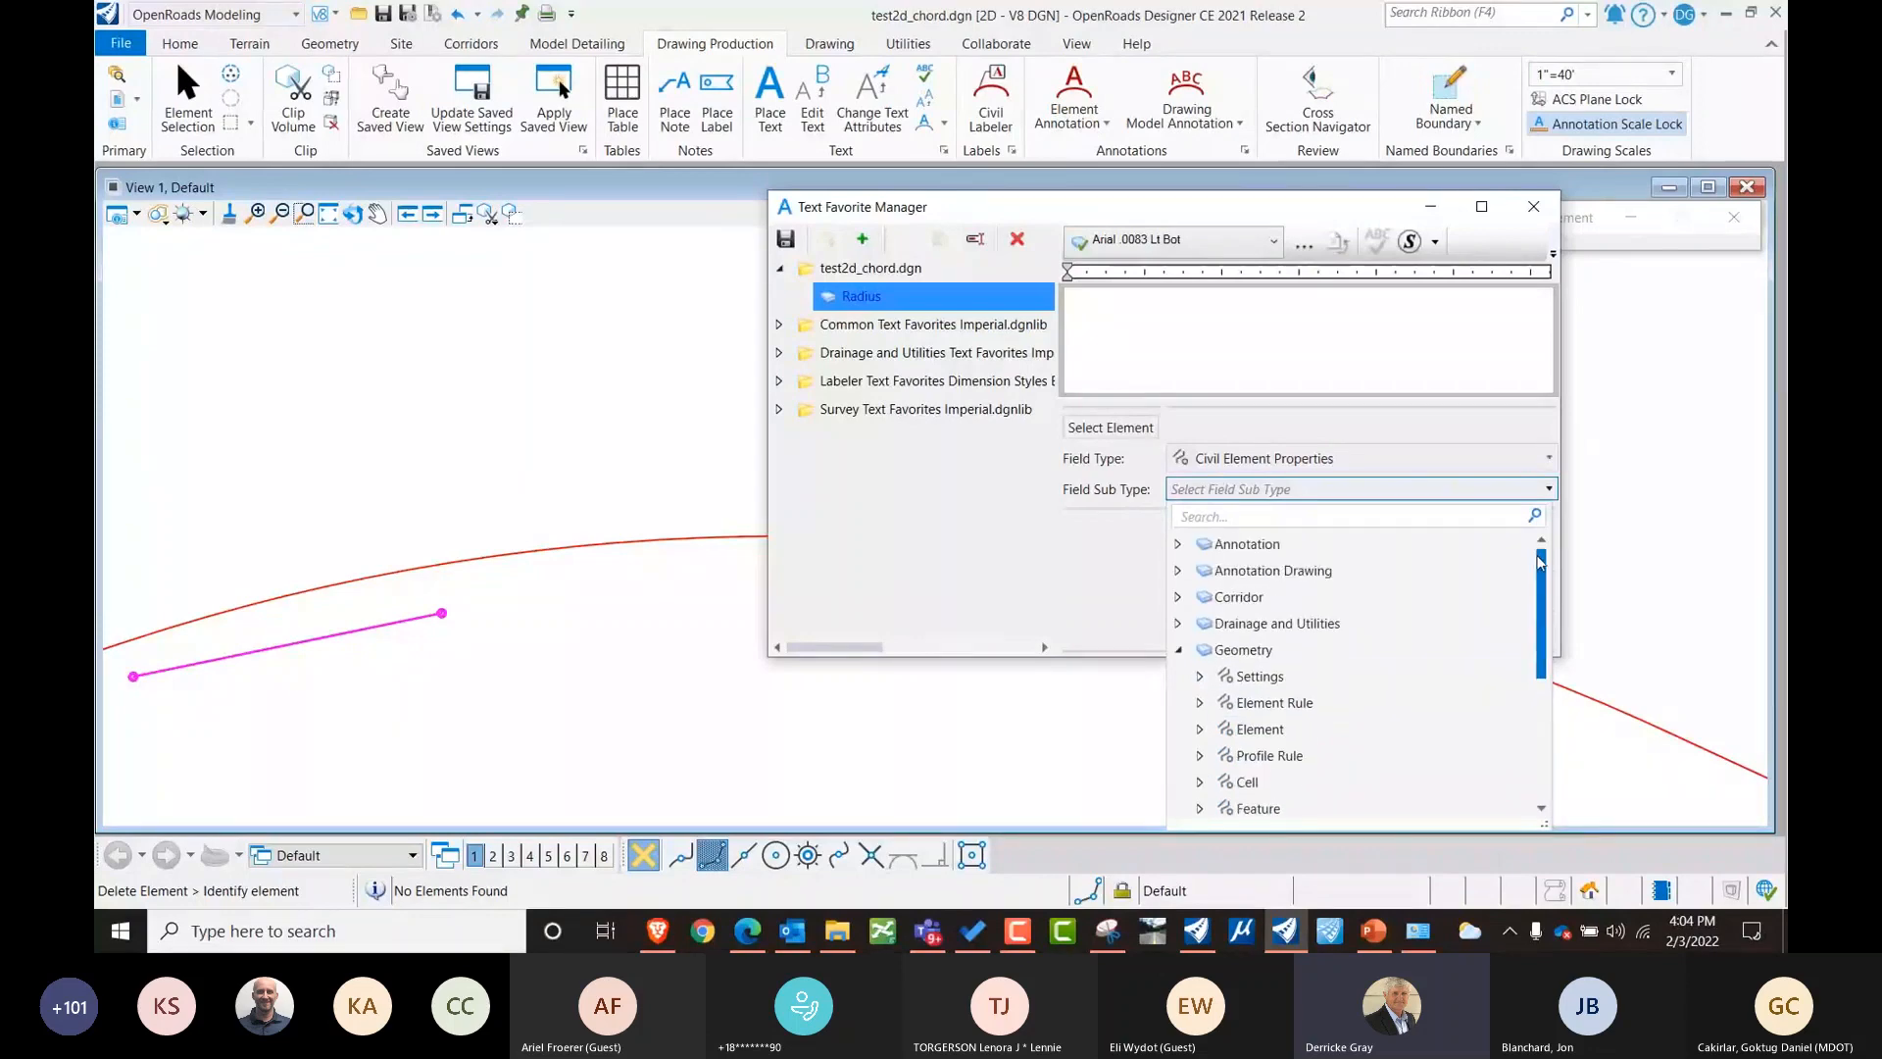
left_click(1180, 545)
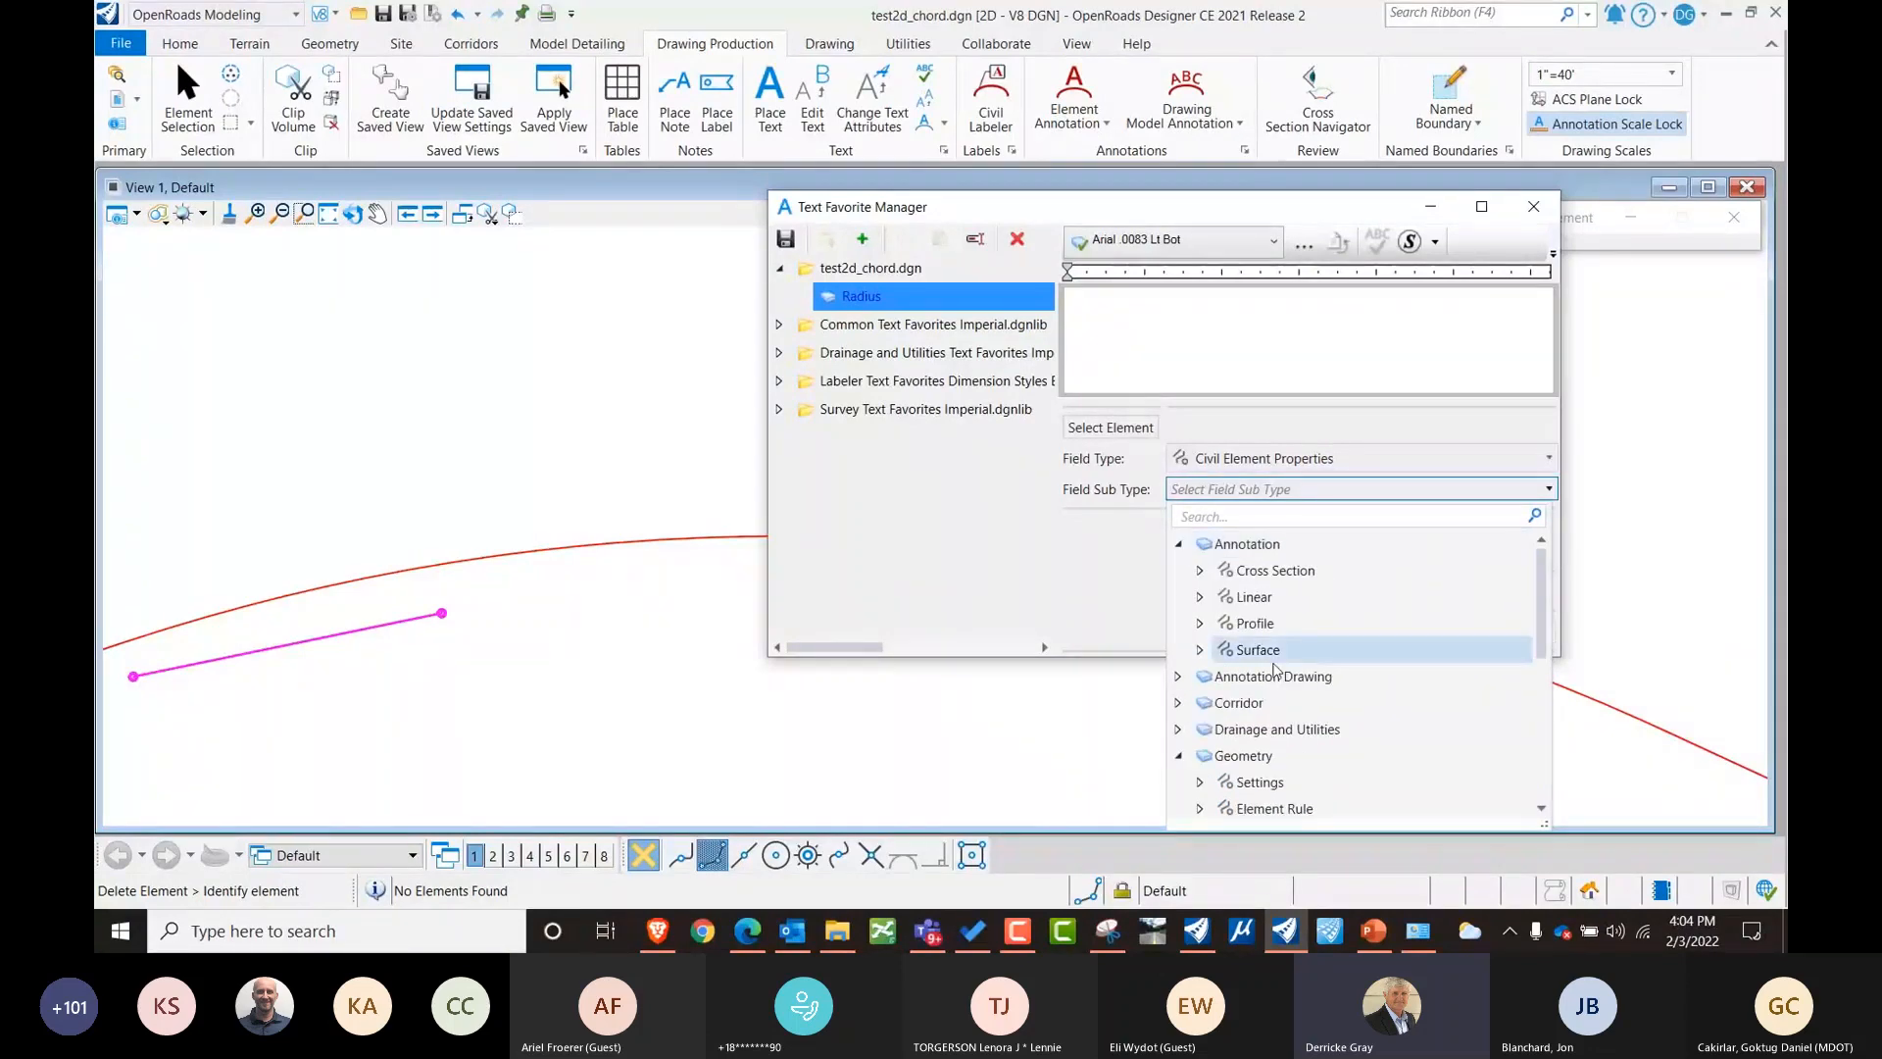
left_click(1199, 597)
left_click(1204, 598)
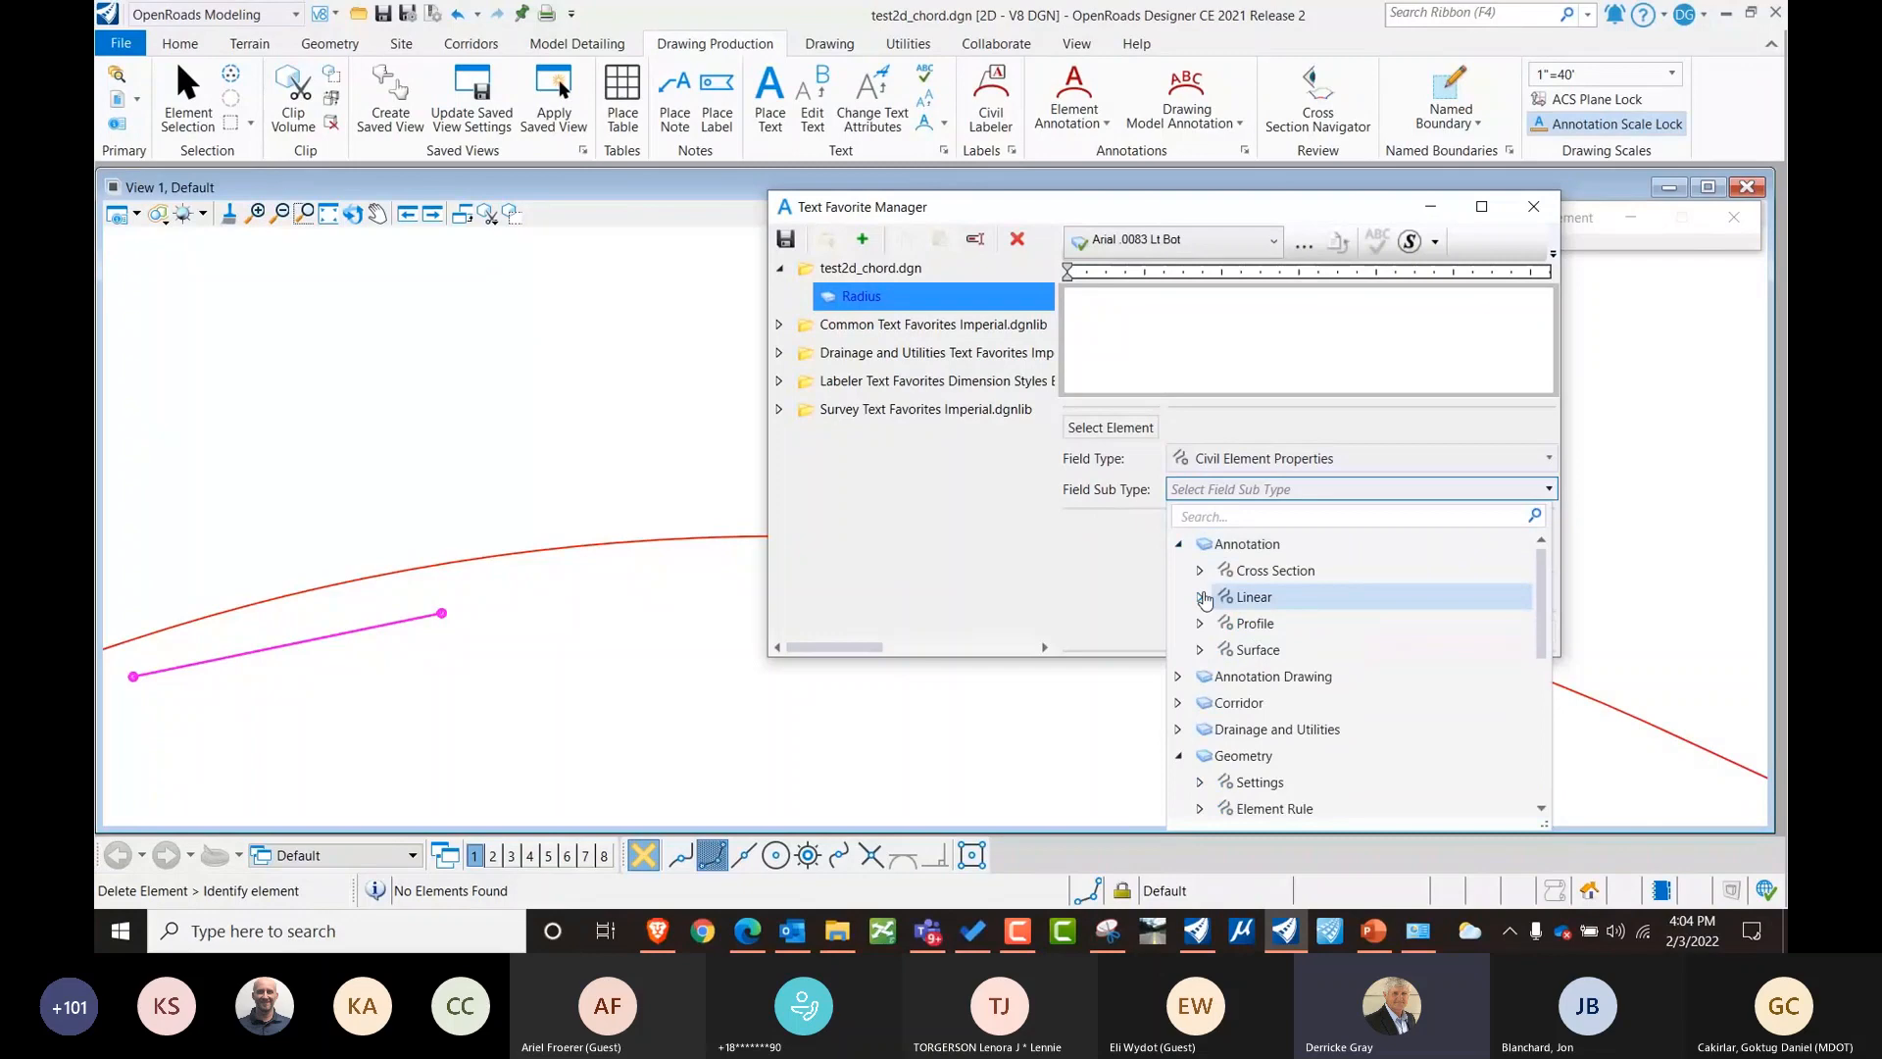
left_click(1179, 544)
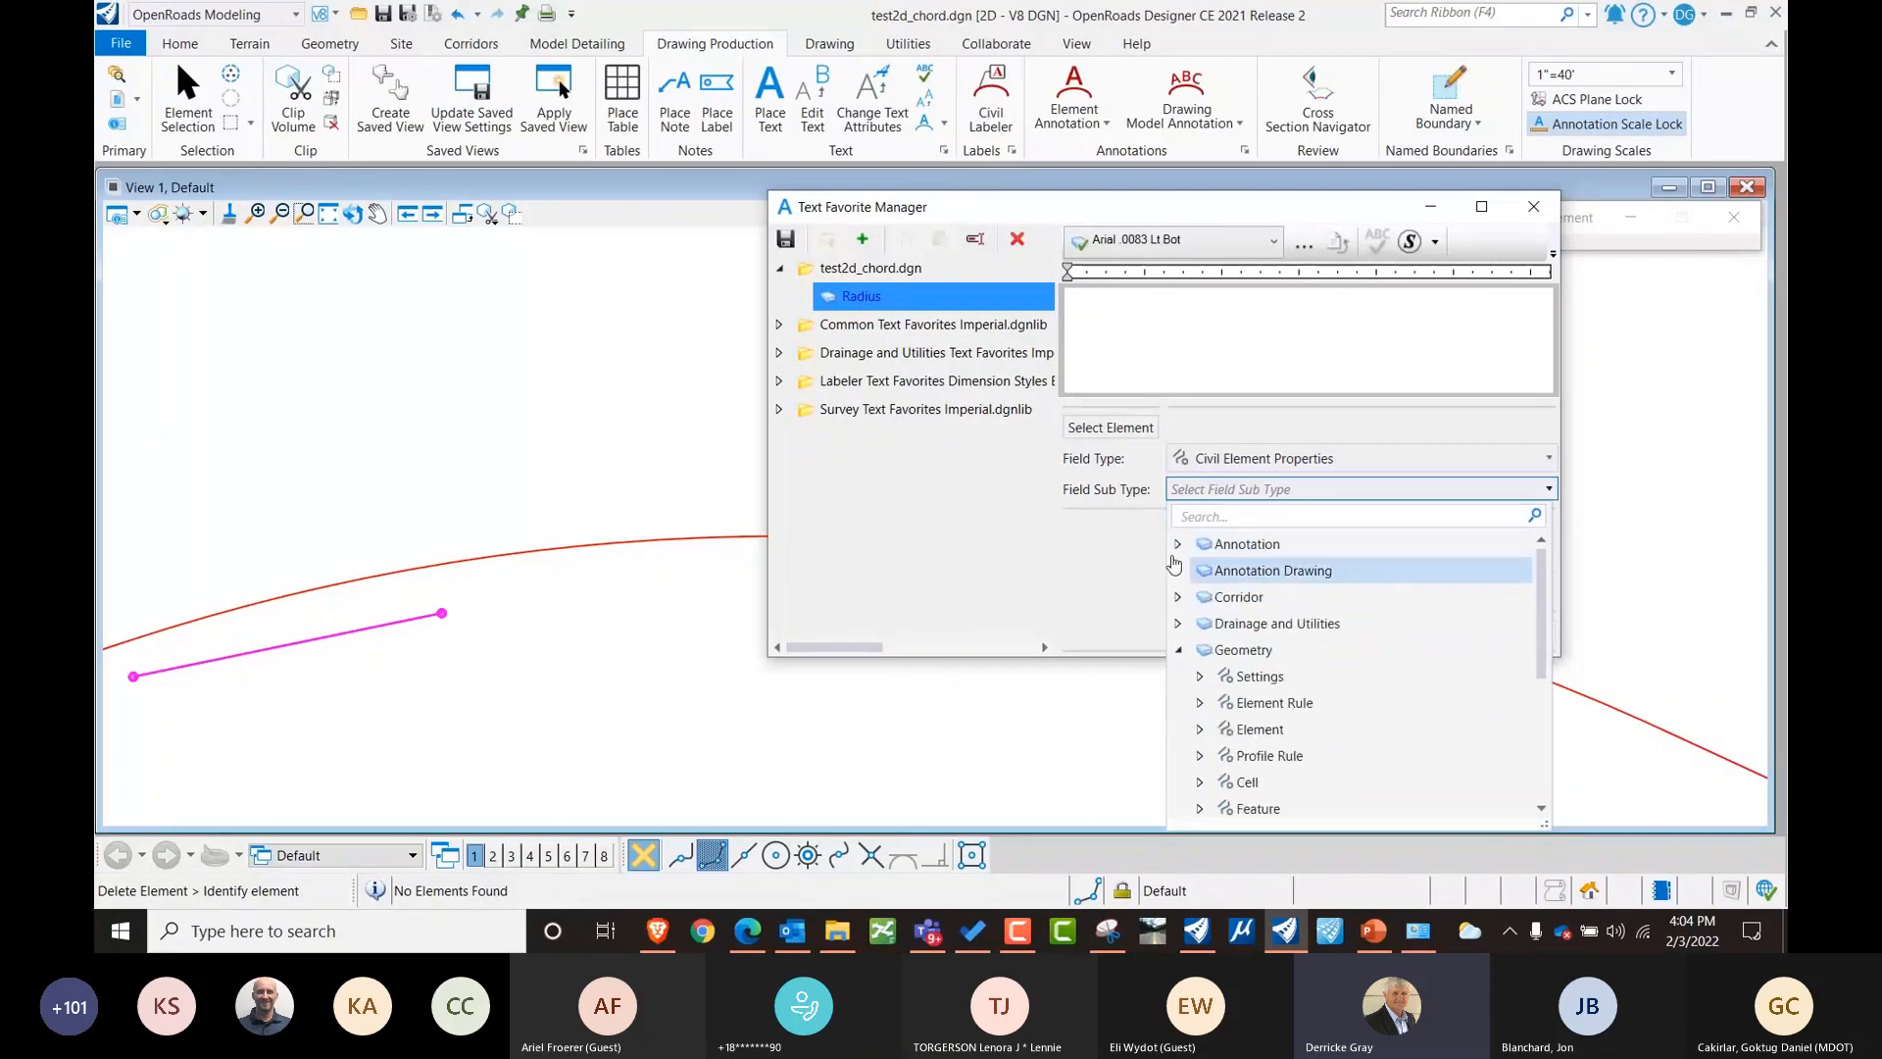
left_click(1179, 571)
left_click(1200, 597)
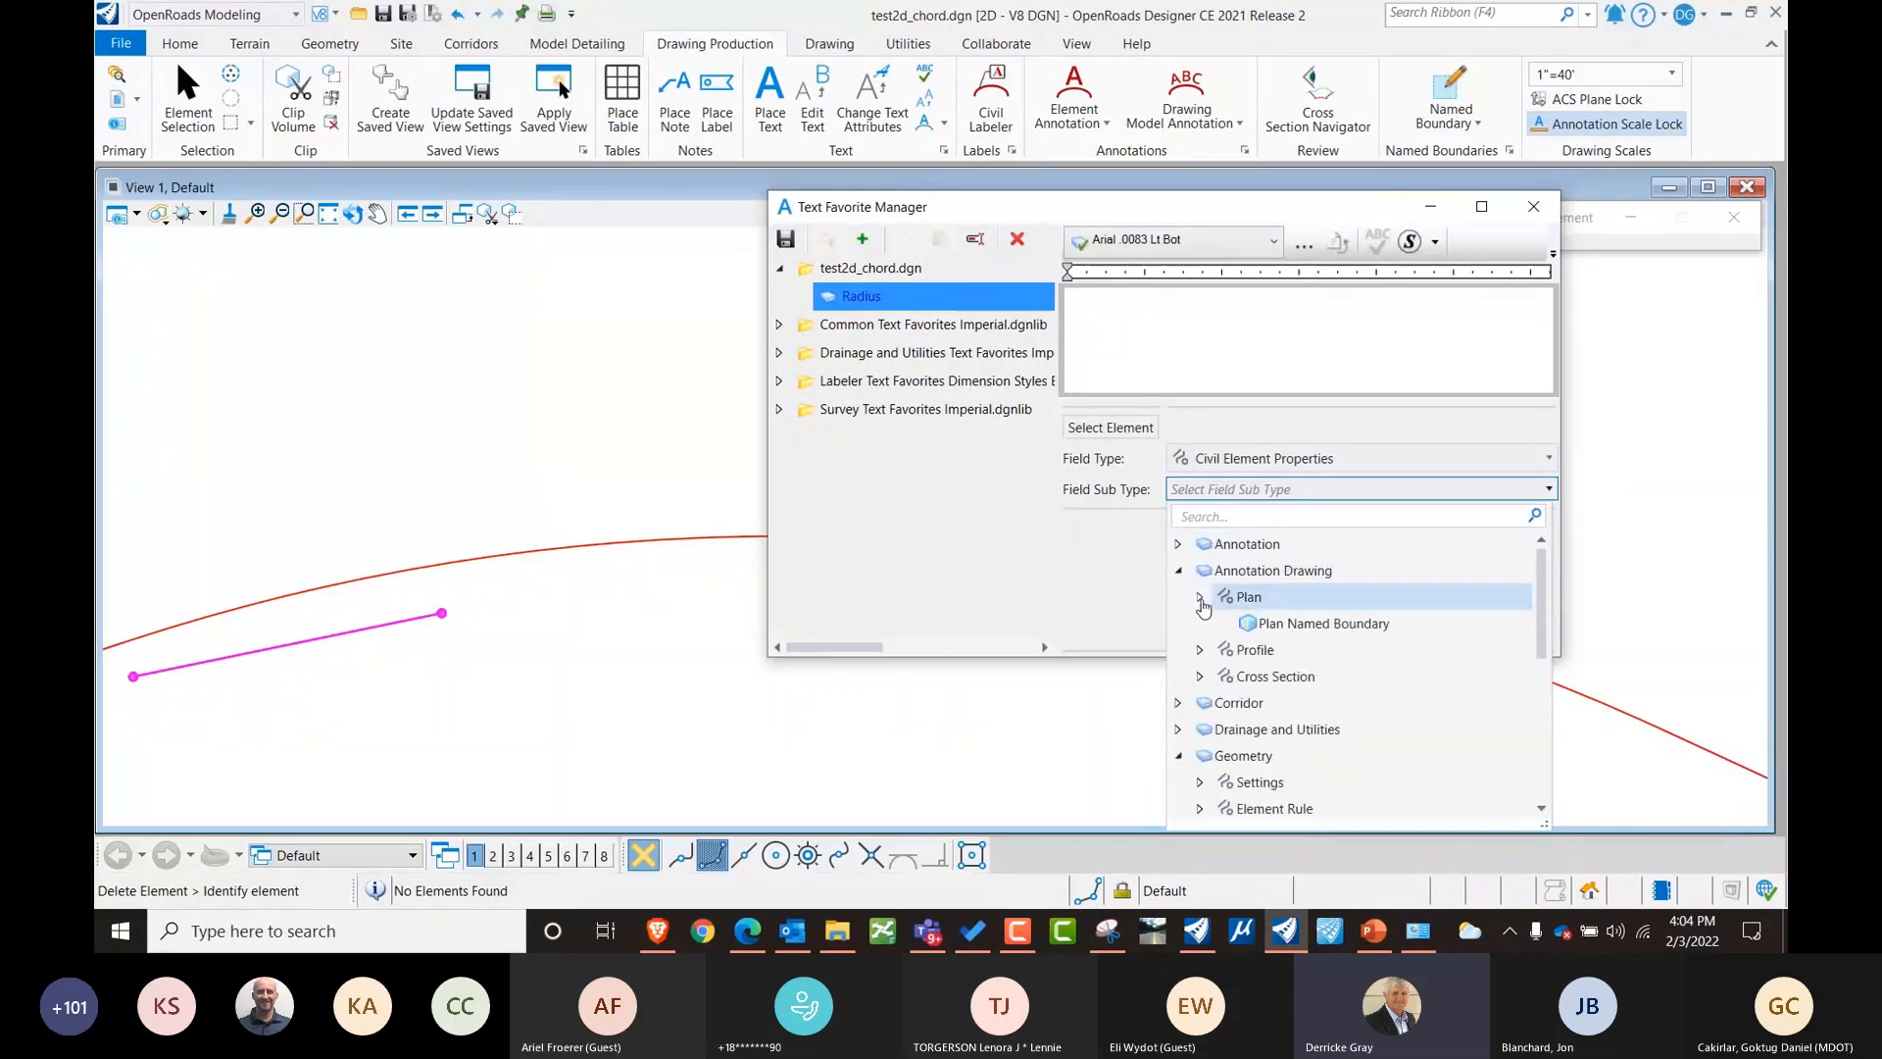
scroll(1192, 580, "down", 3)
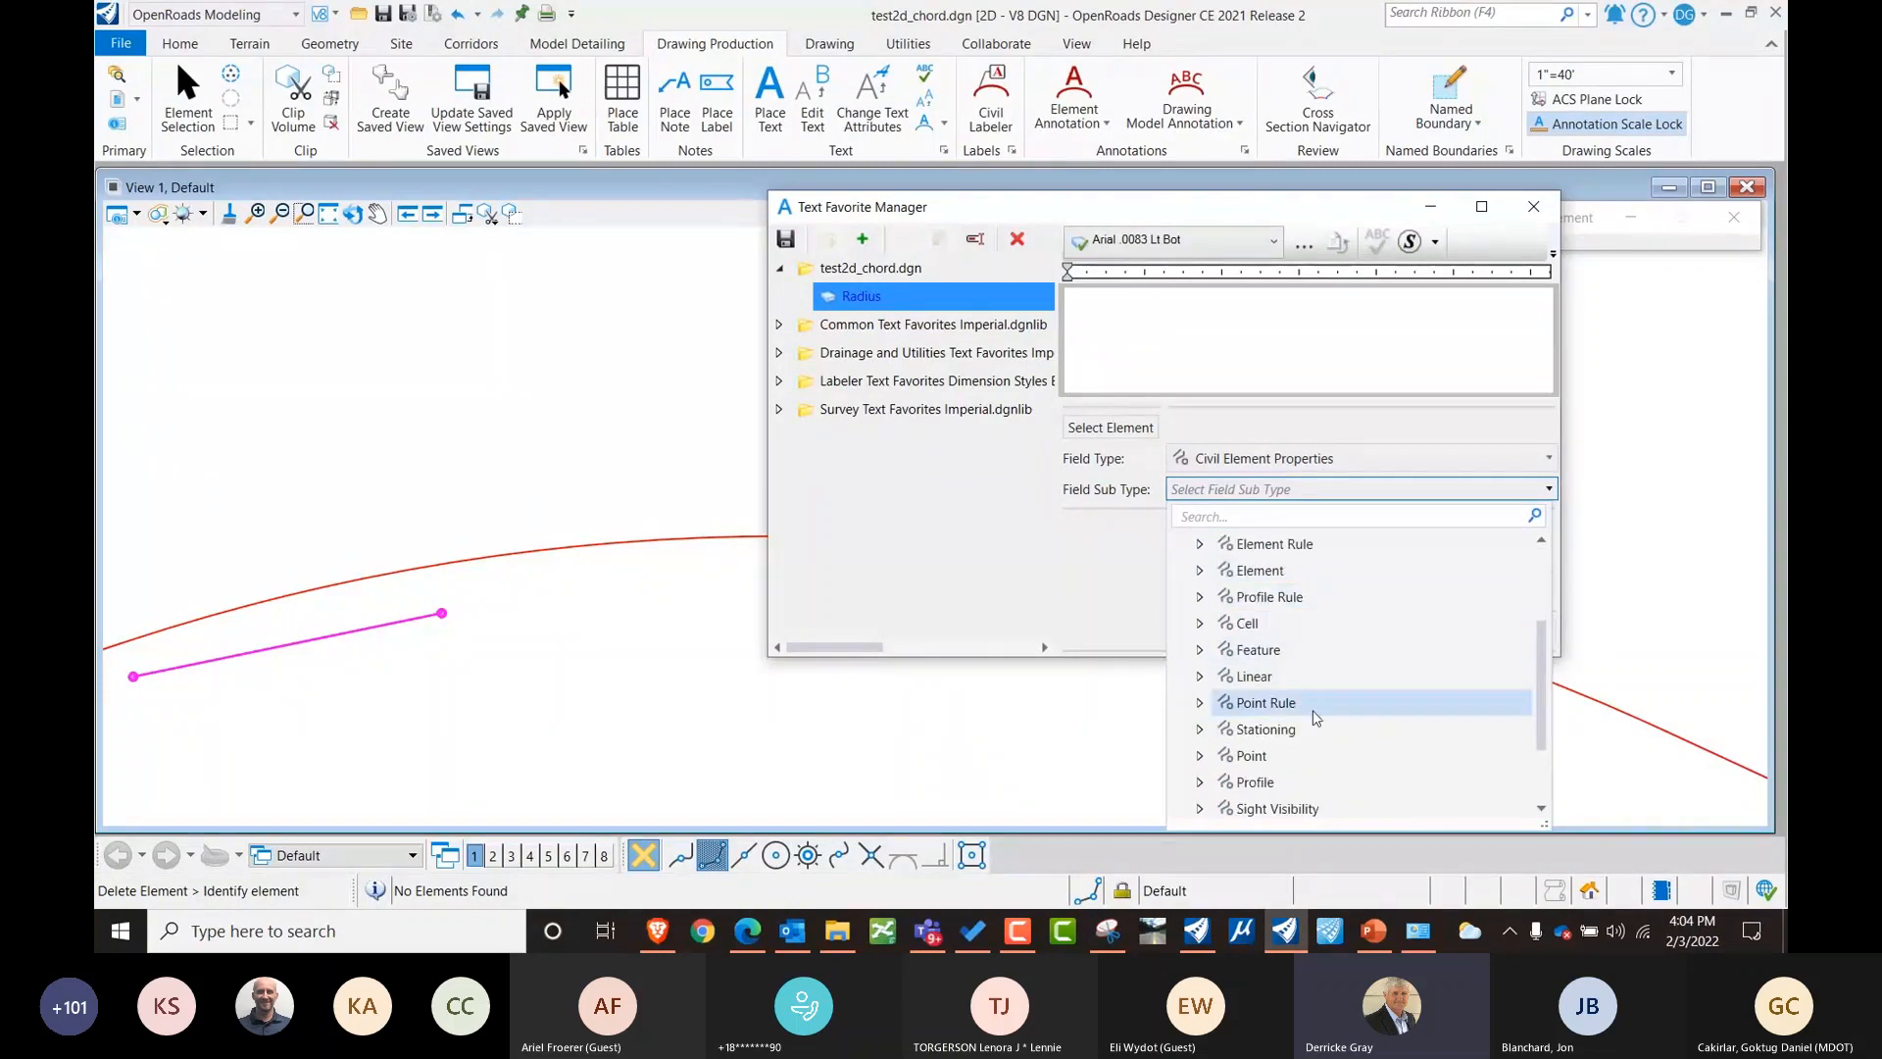
left_click(1200, 572)
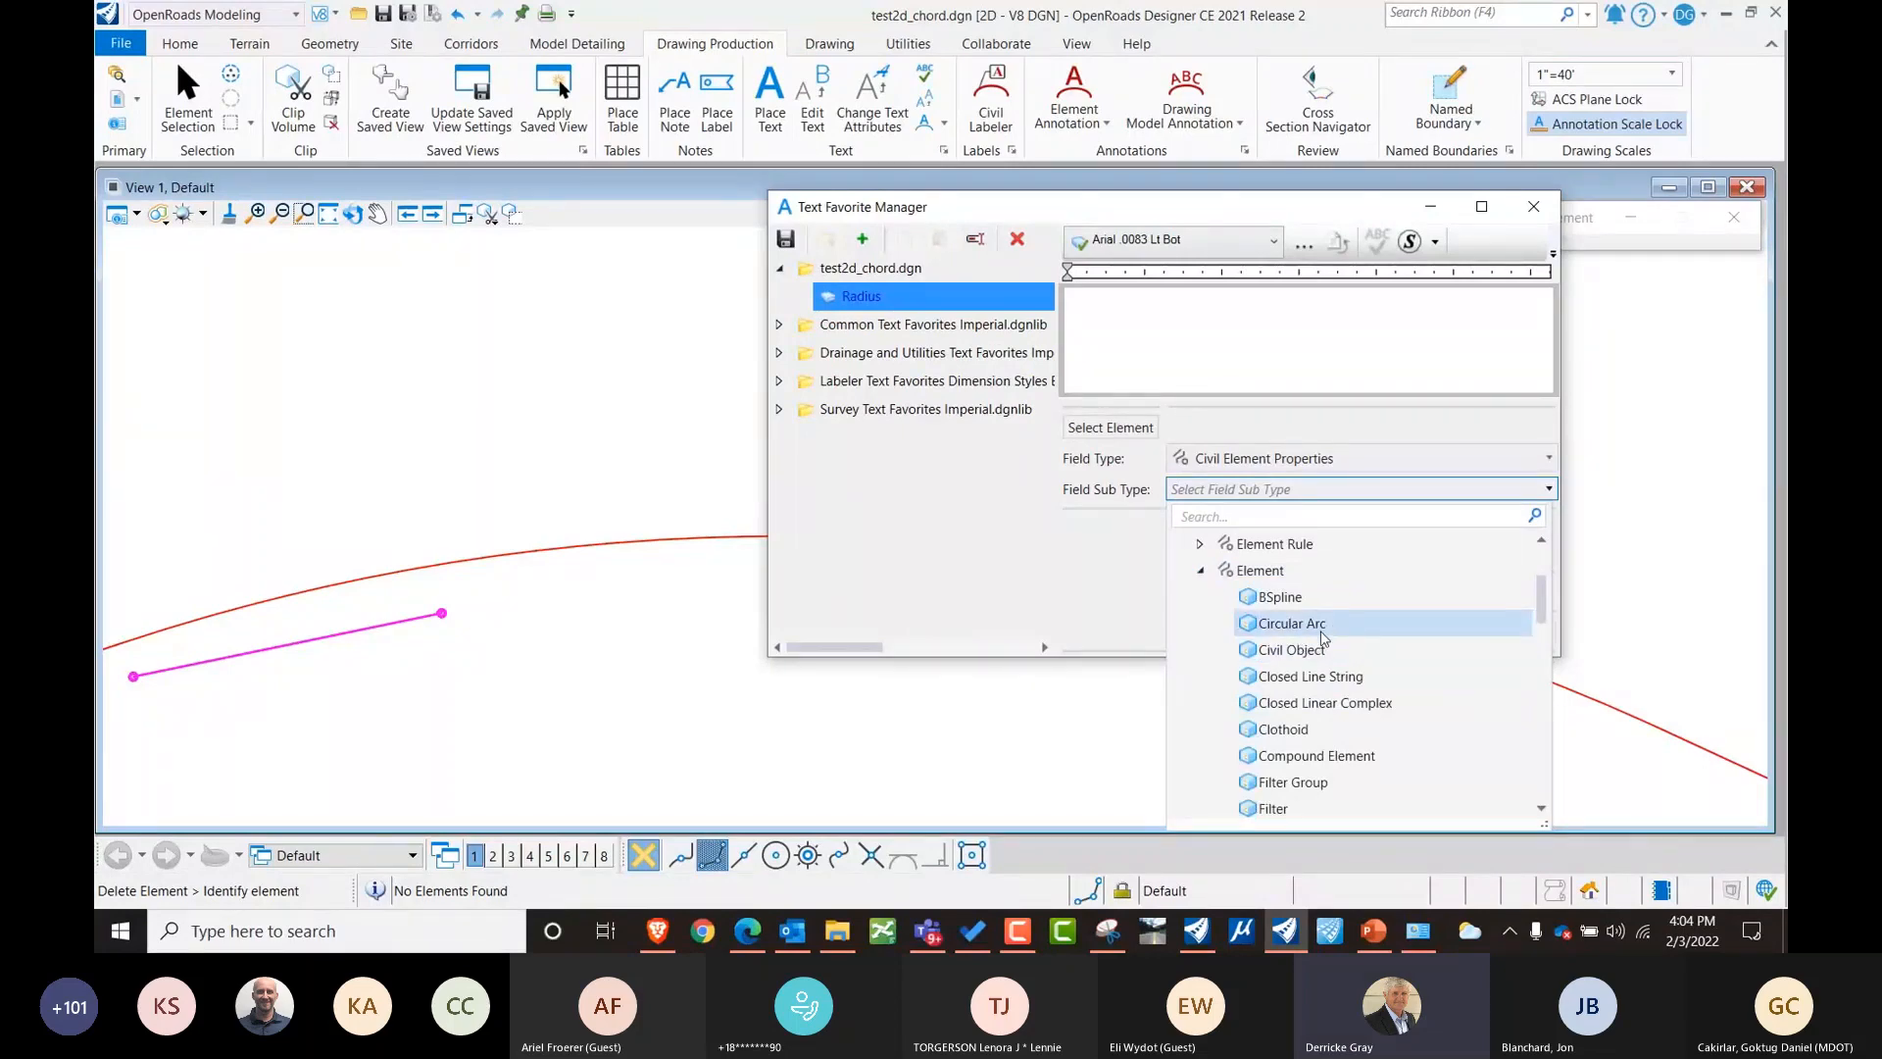
left_click(1099, 608)
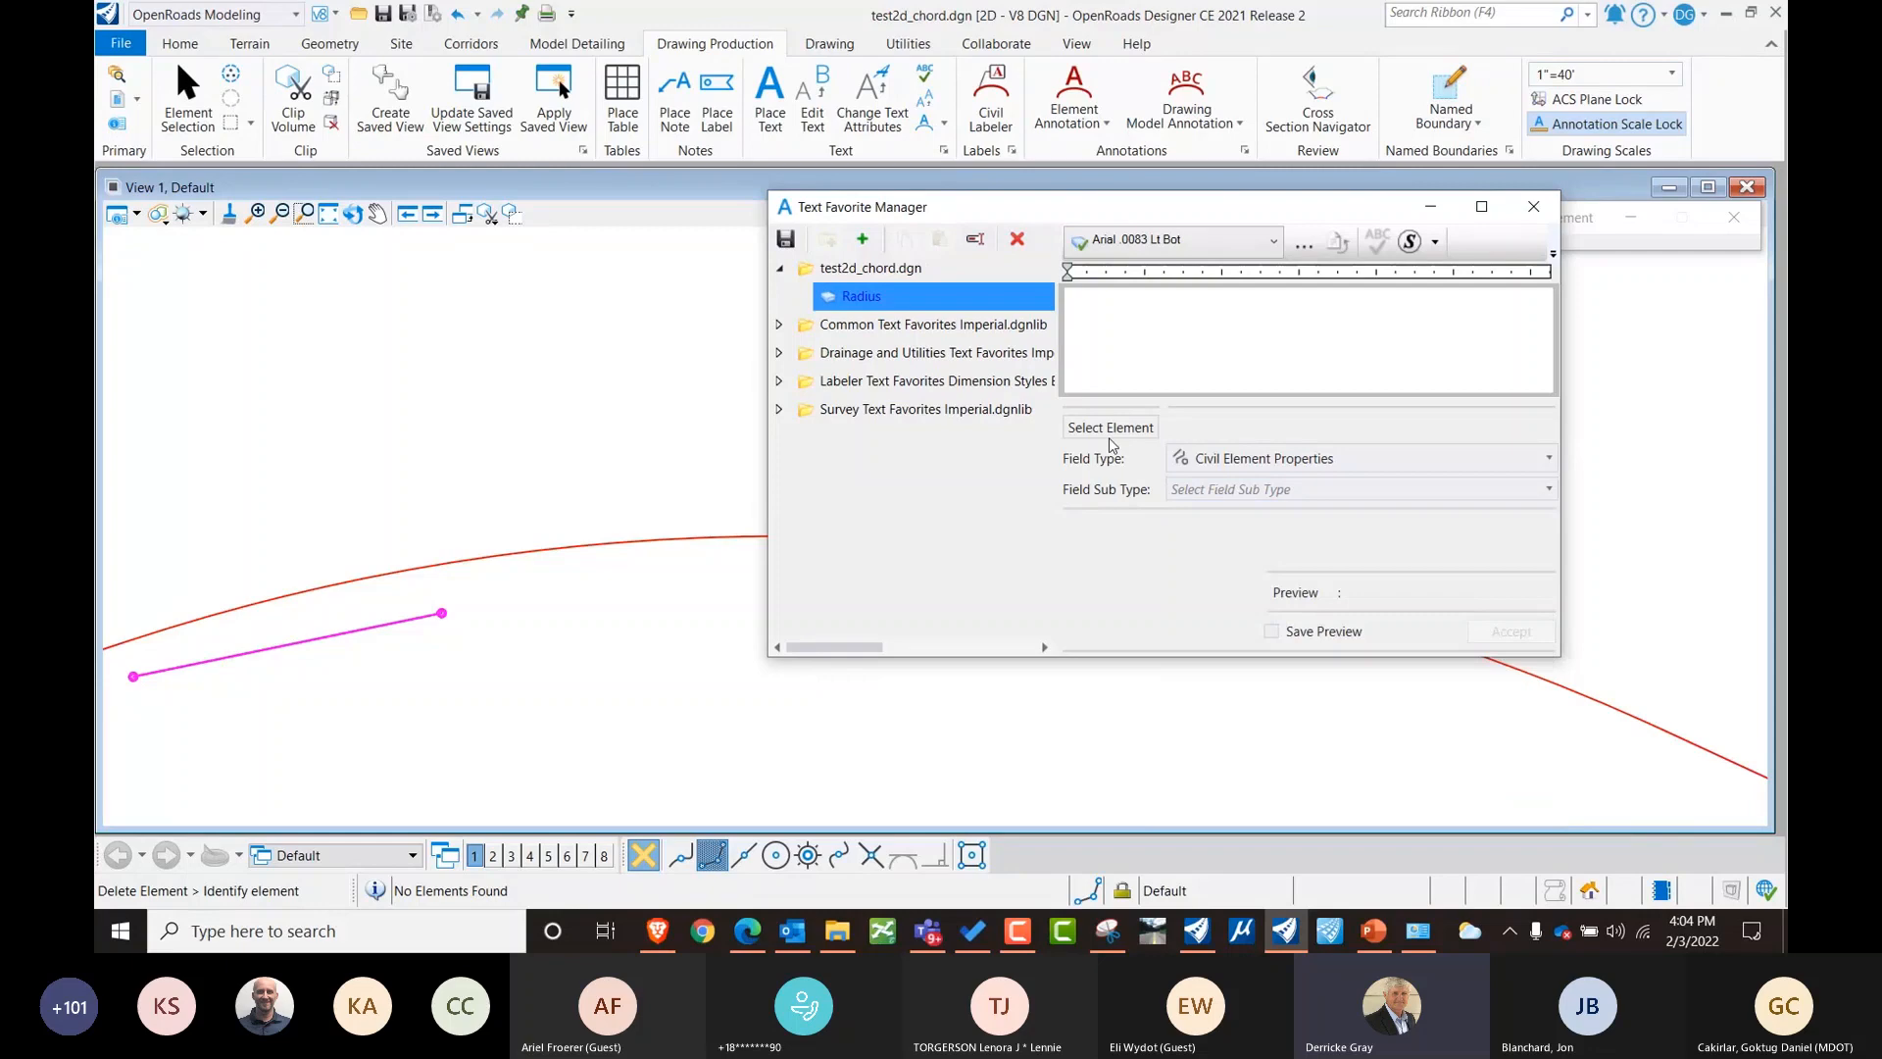
Pick the arc of the red complex element in the drawing and insert its Radius property as a field in the favorite.
left_click(1108, 431)
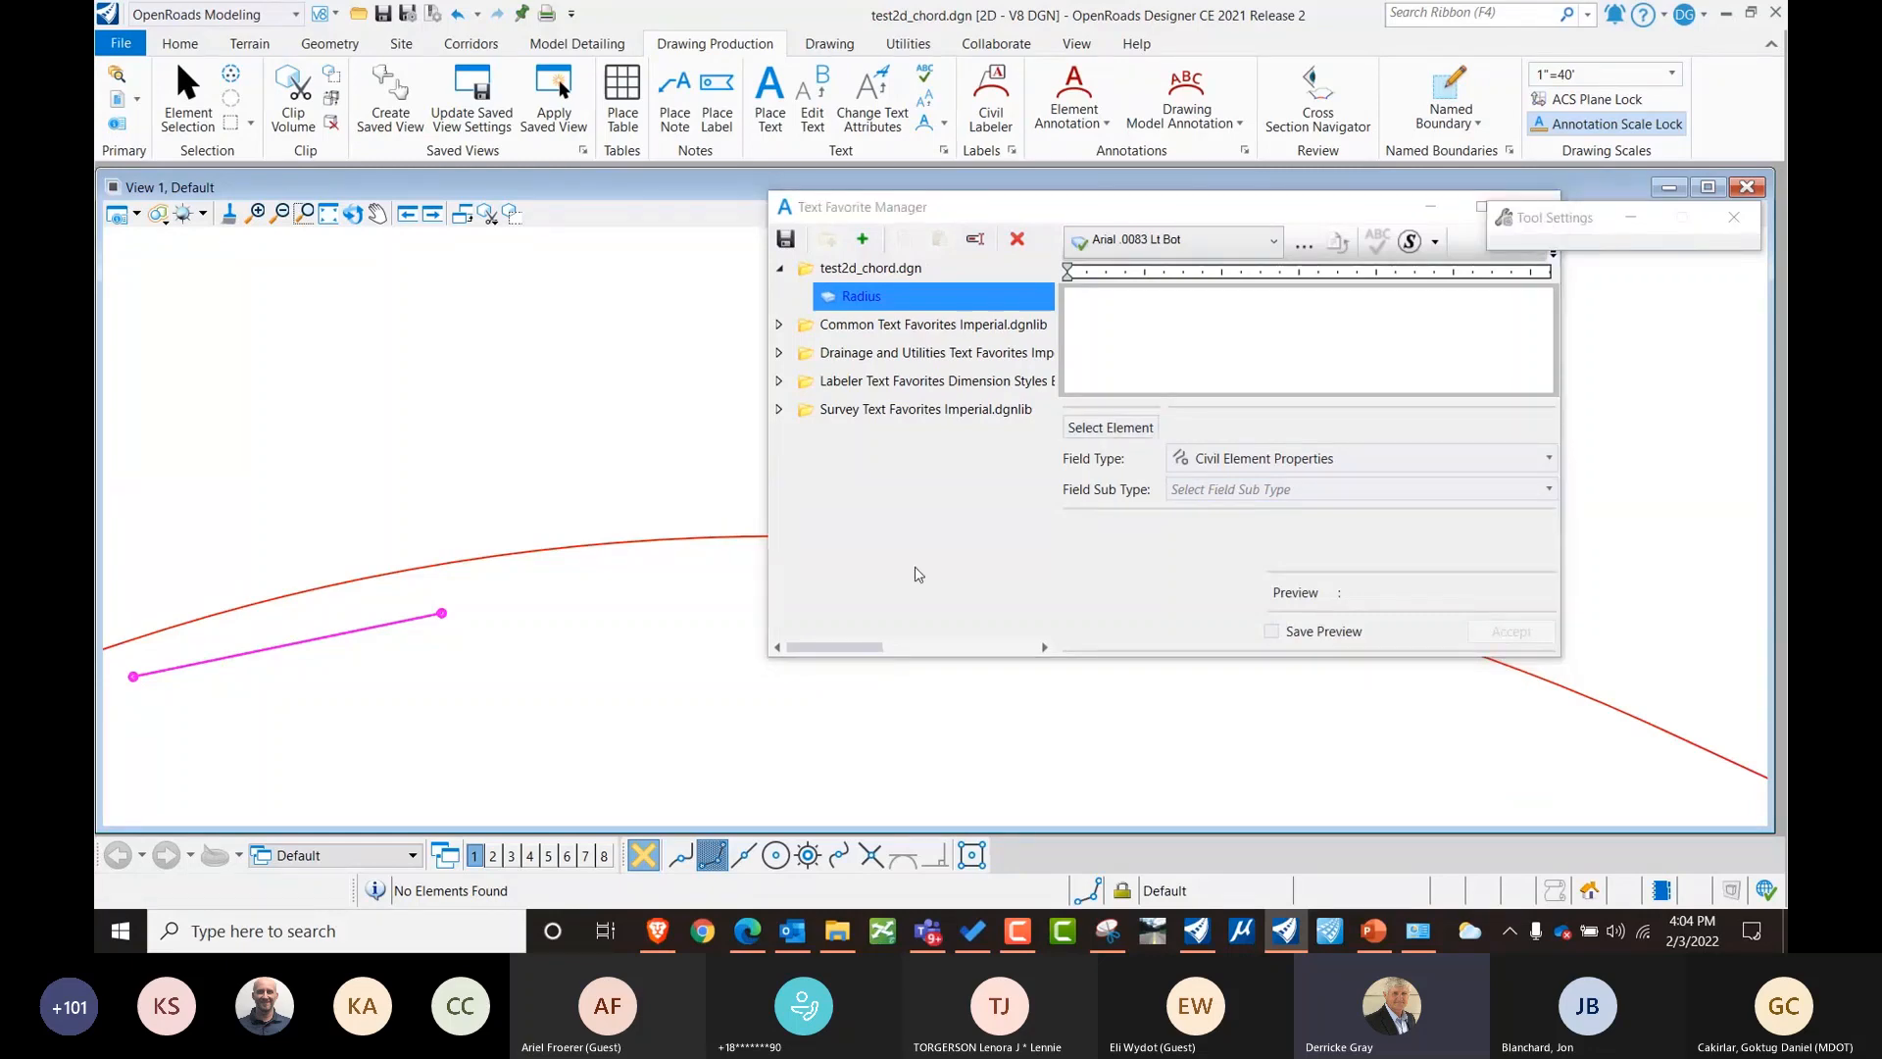
left_click_drag(925, 191, 627, 213)
left_click(634, 289)
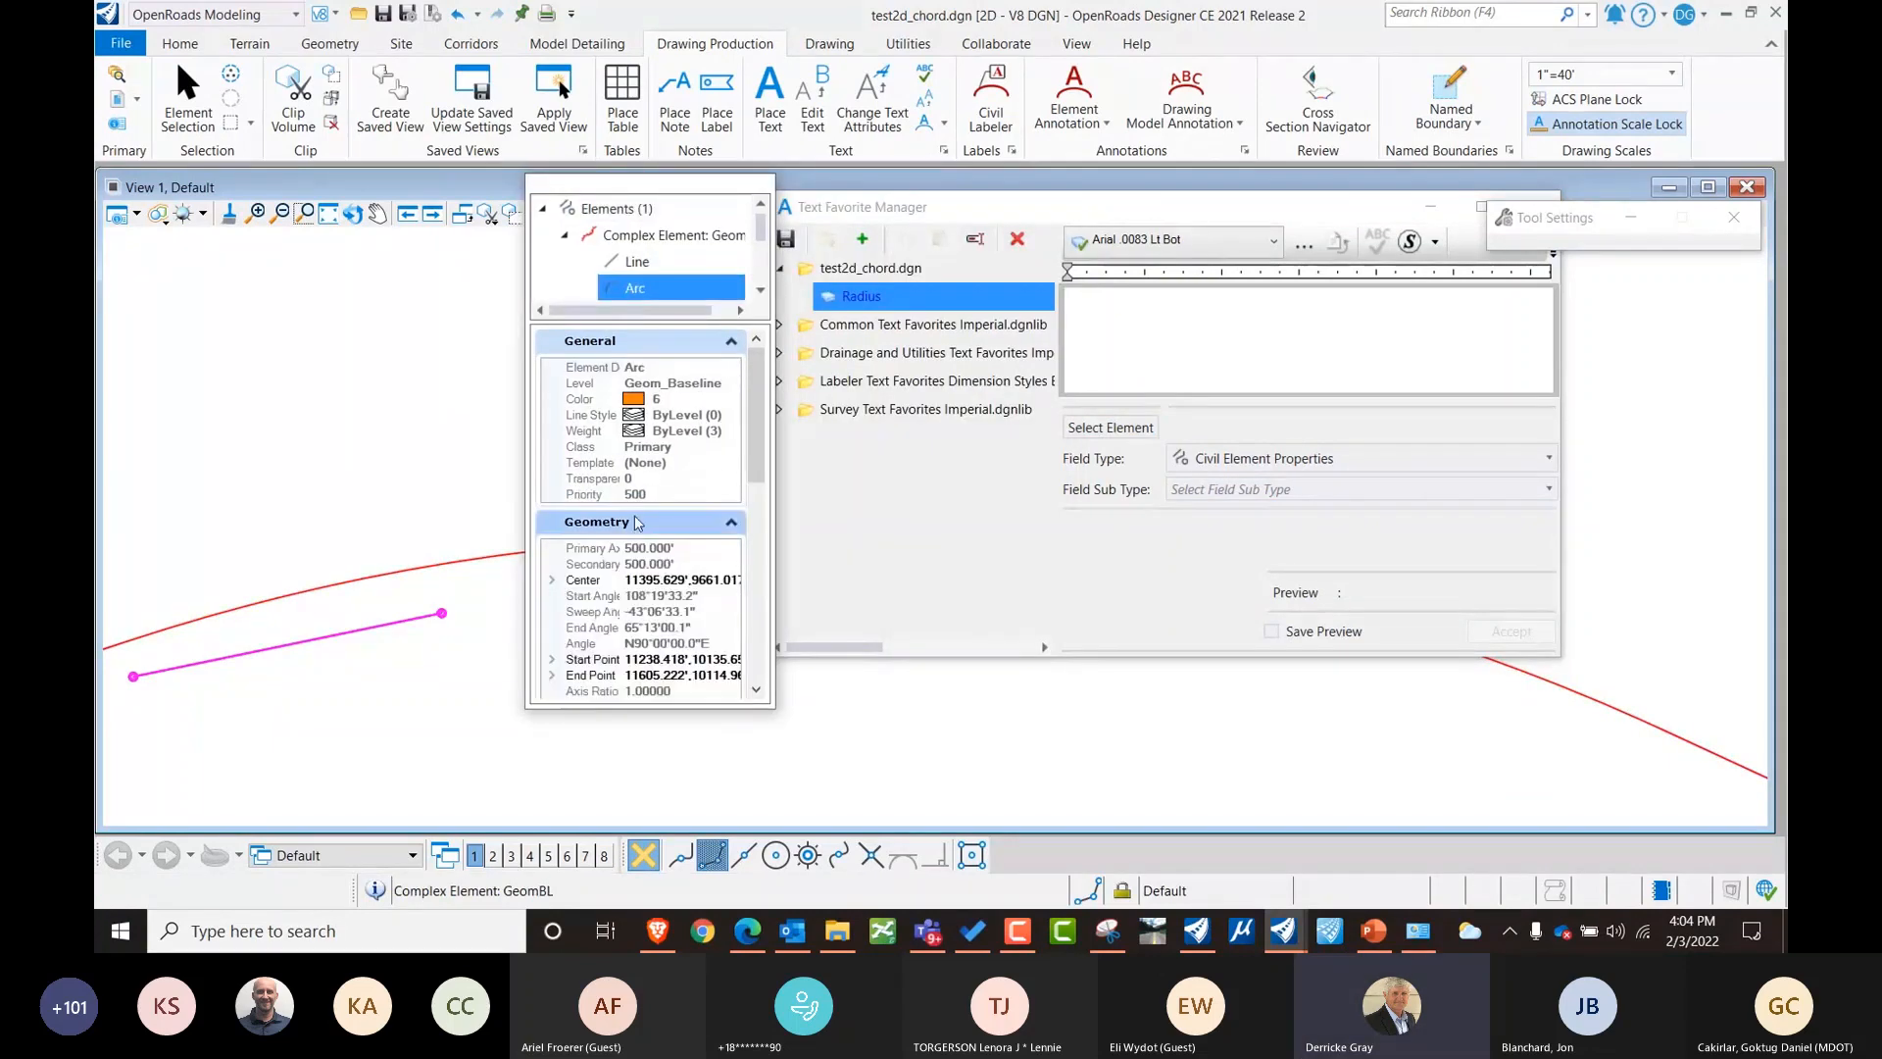
scroll(634, 552, "down", 1)
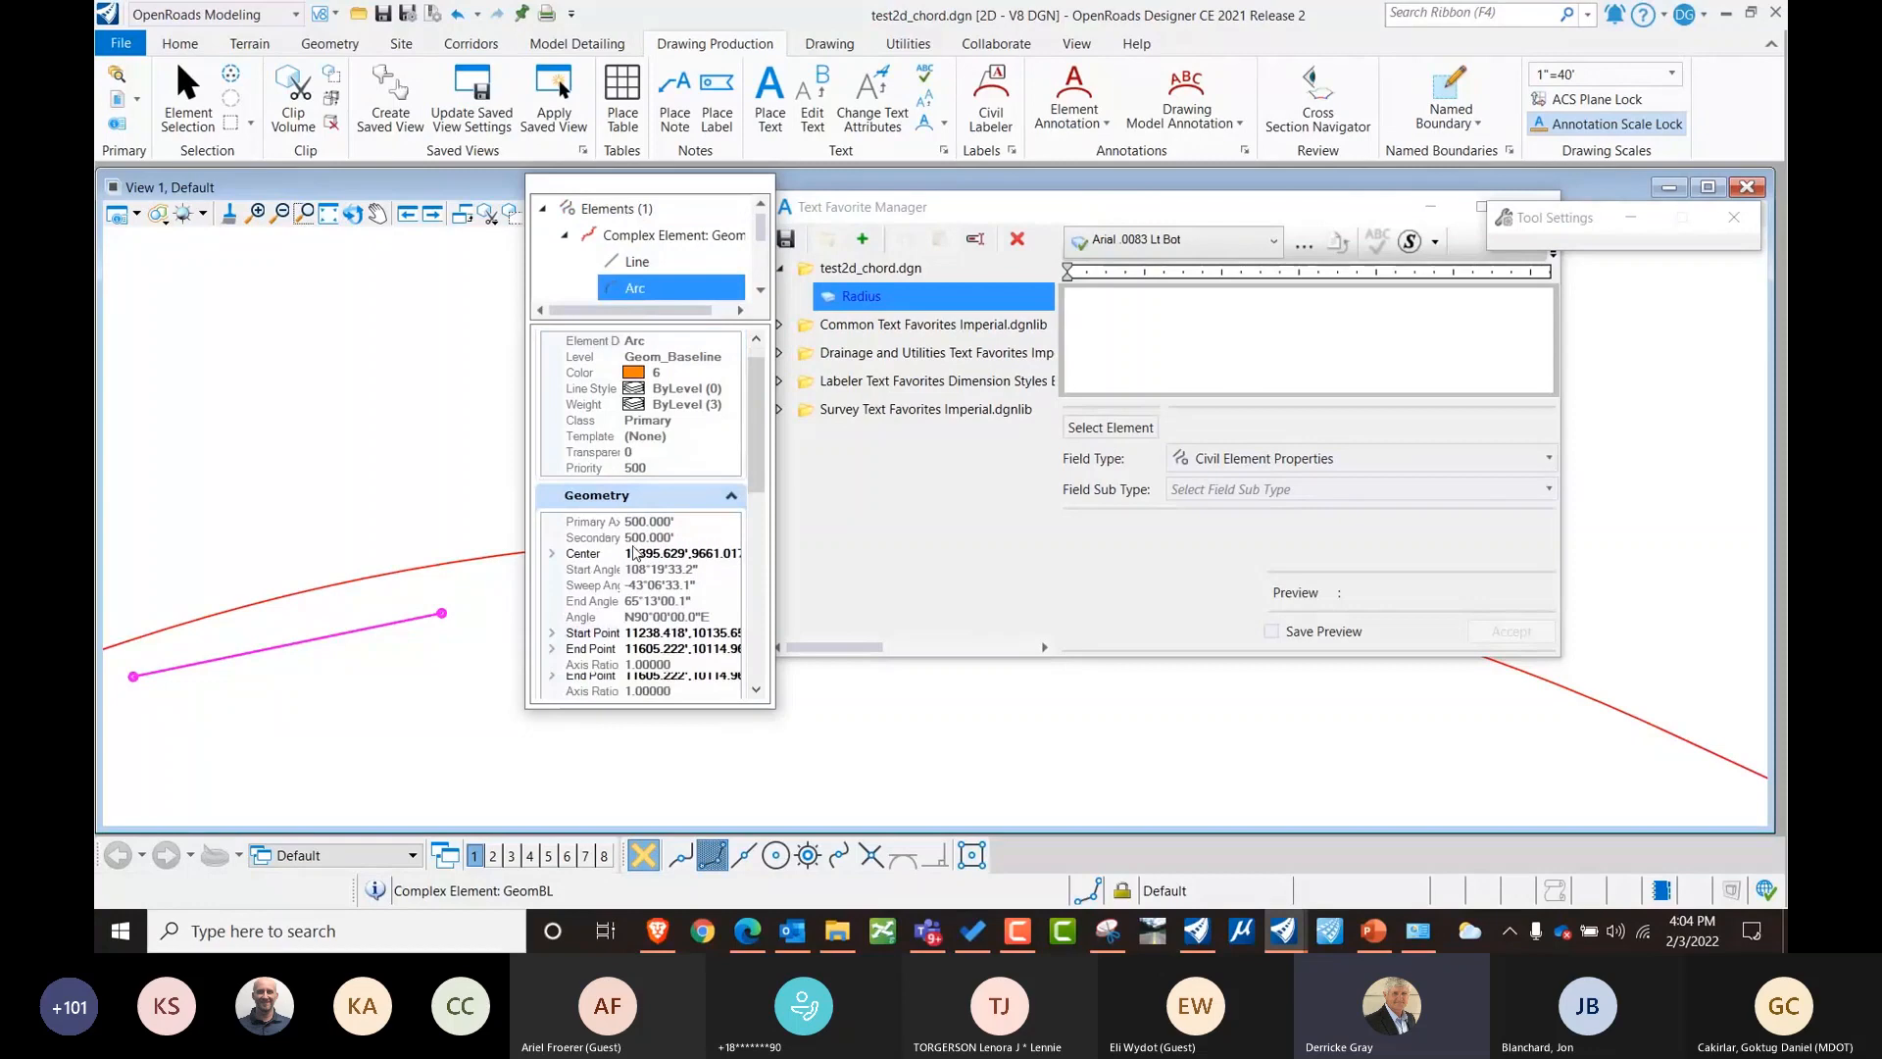
scroll(634, 567, "down", 3)
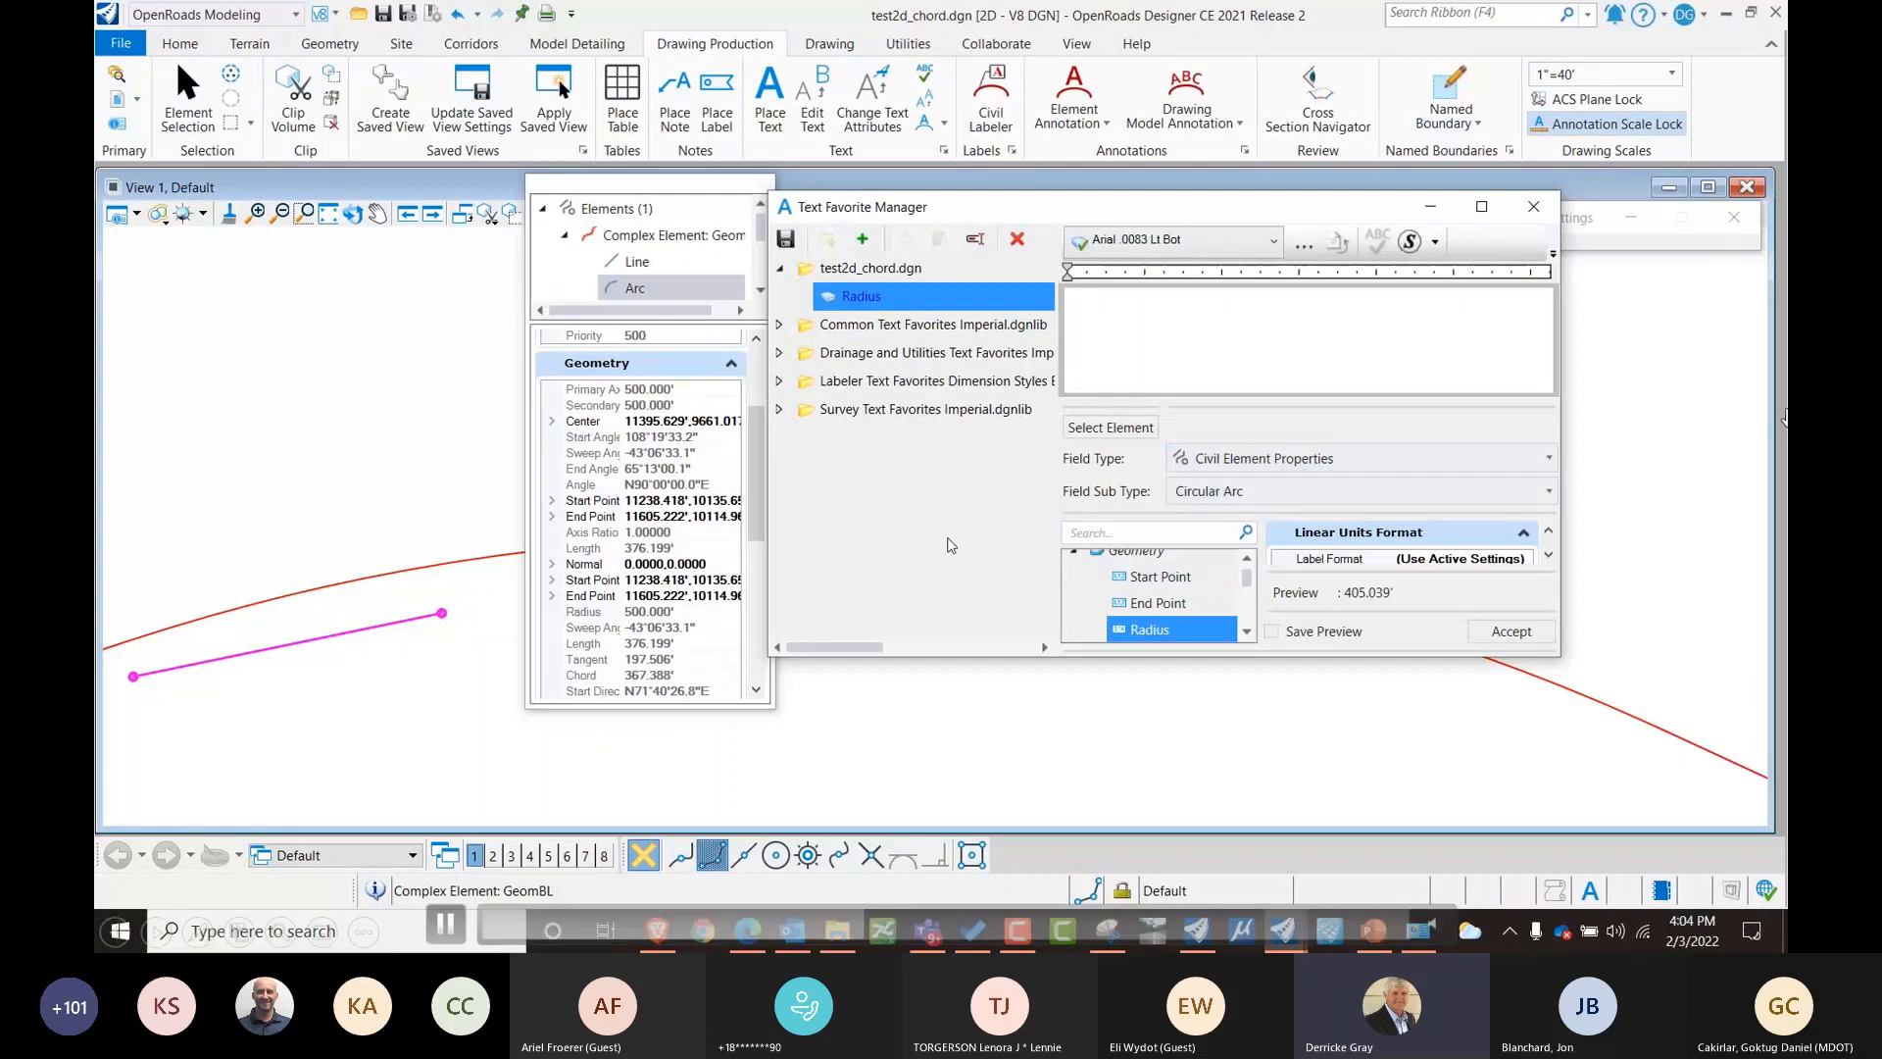
left_click(1514, 632)
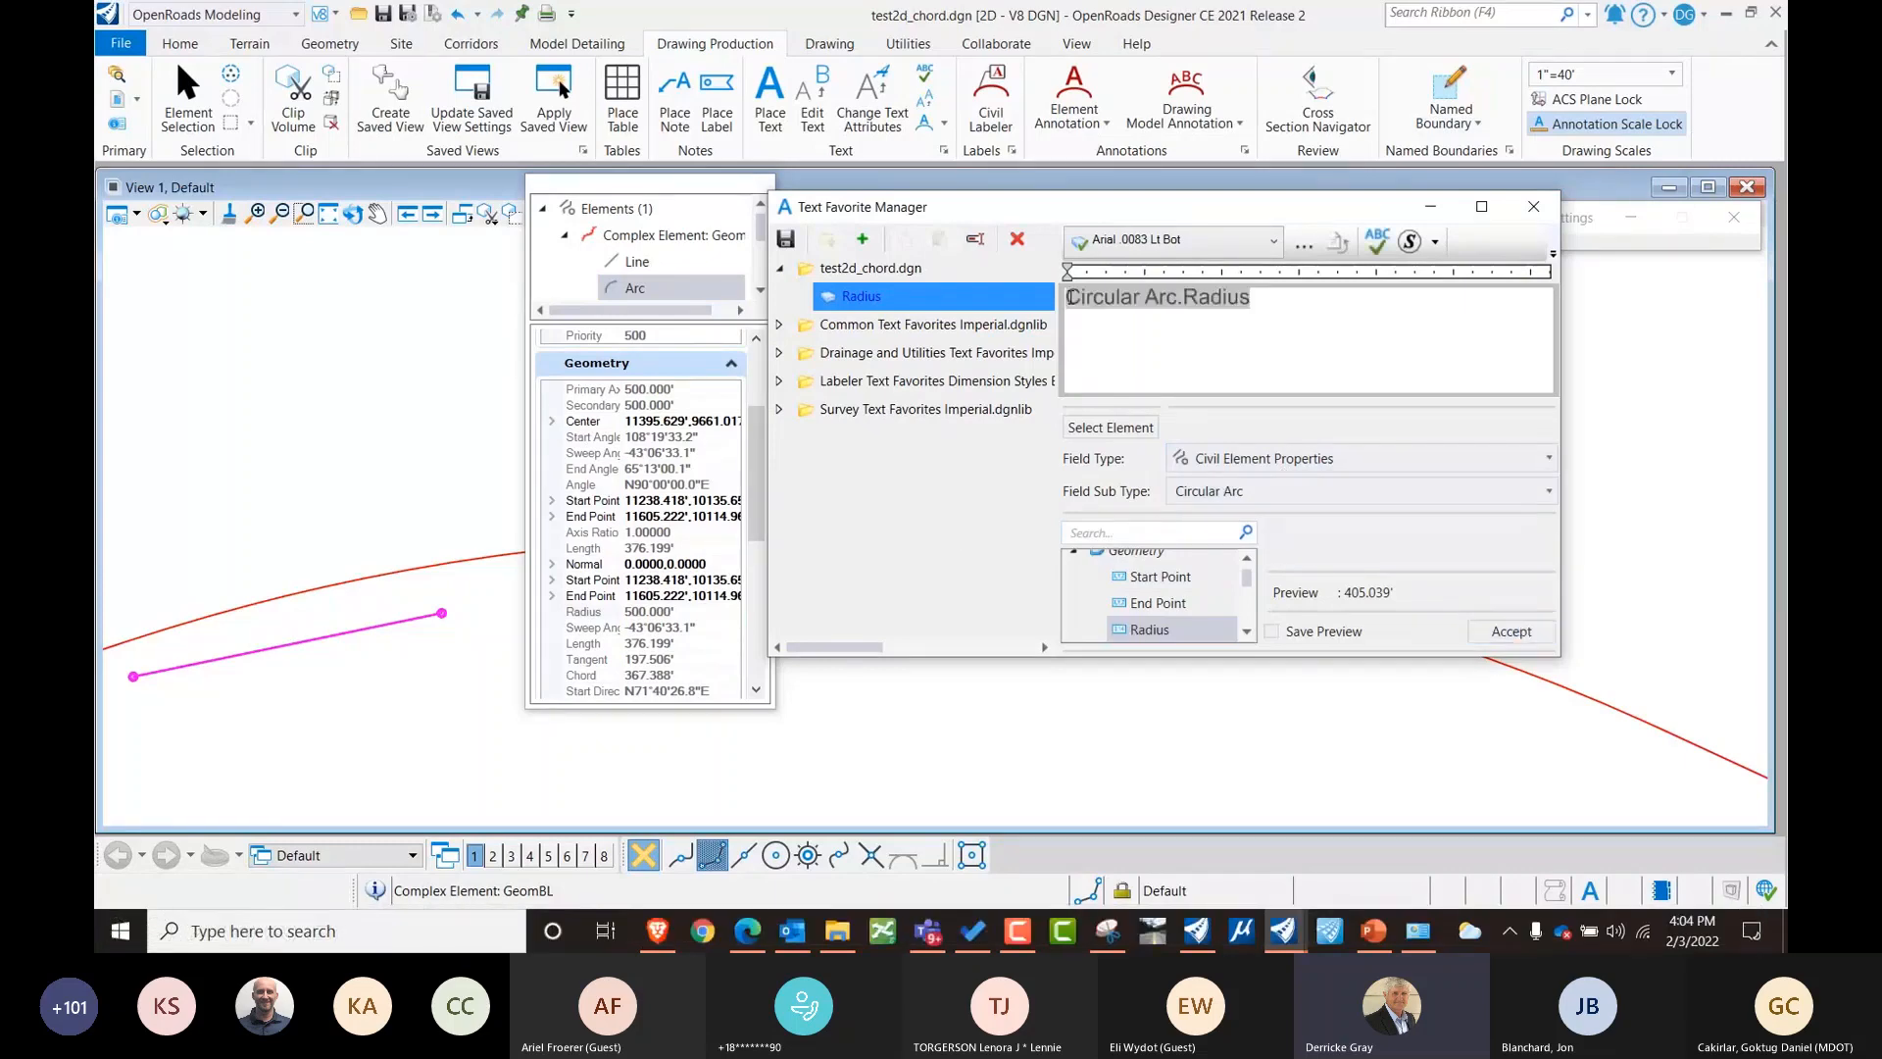
Put the text "Radius = " in front of the Circular Arc.Radius field and save the text favorite.
left_click(1071, 325)
type("R")
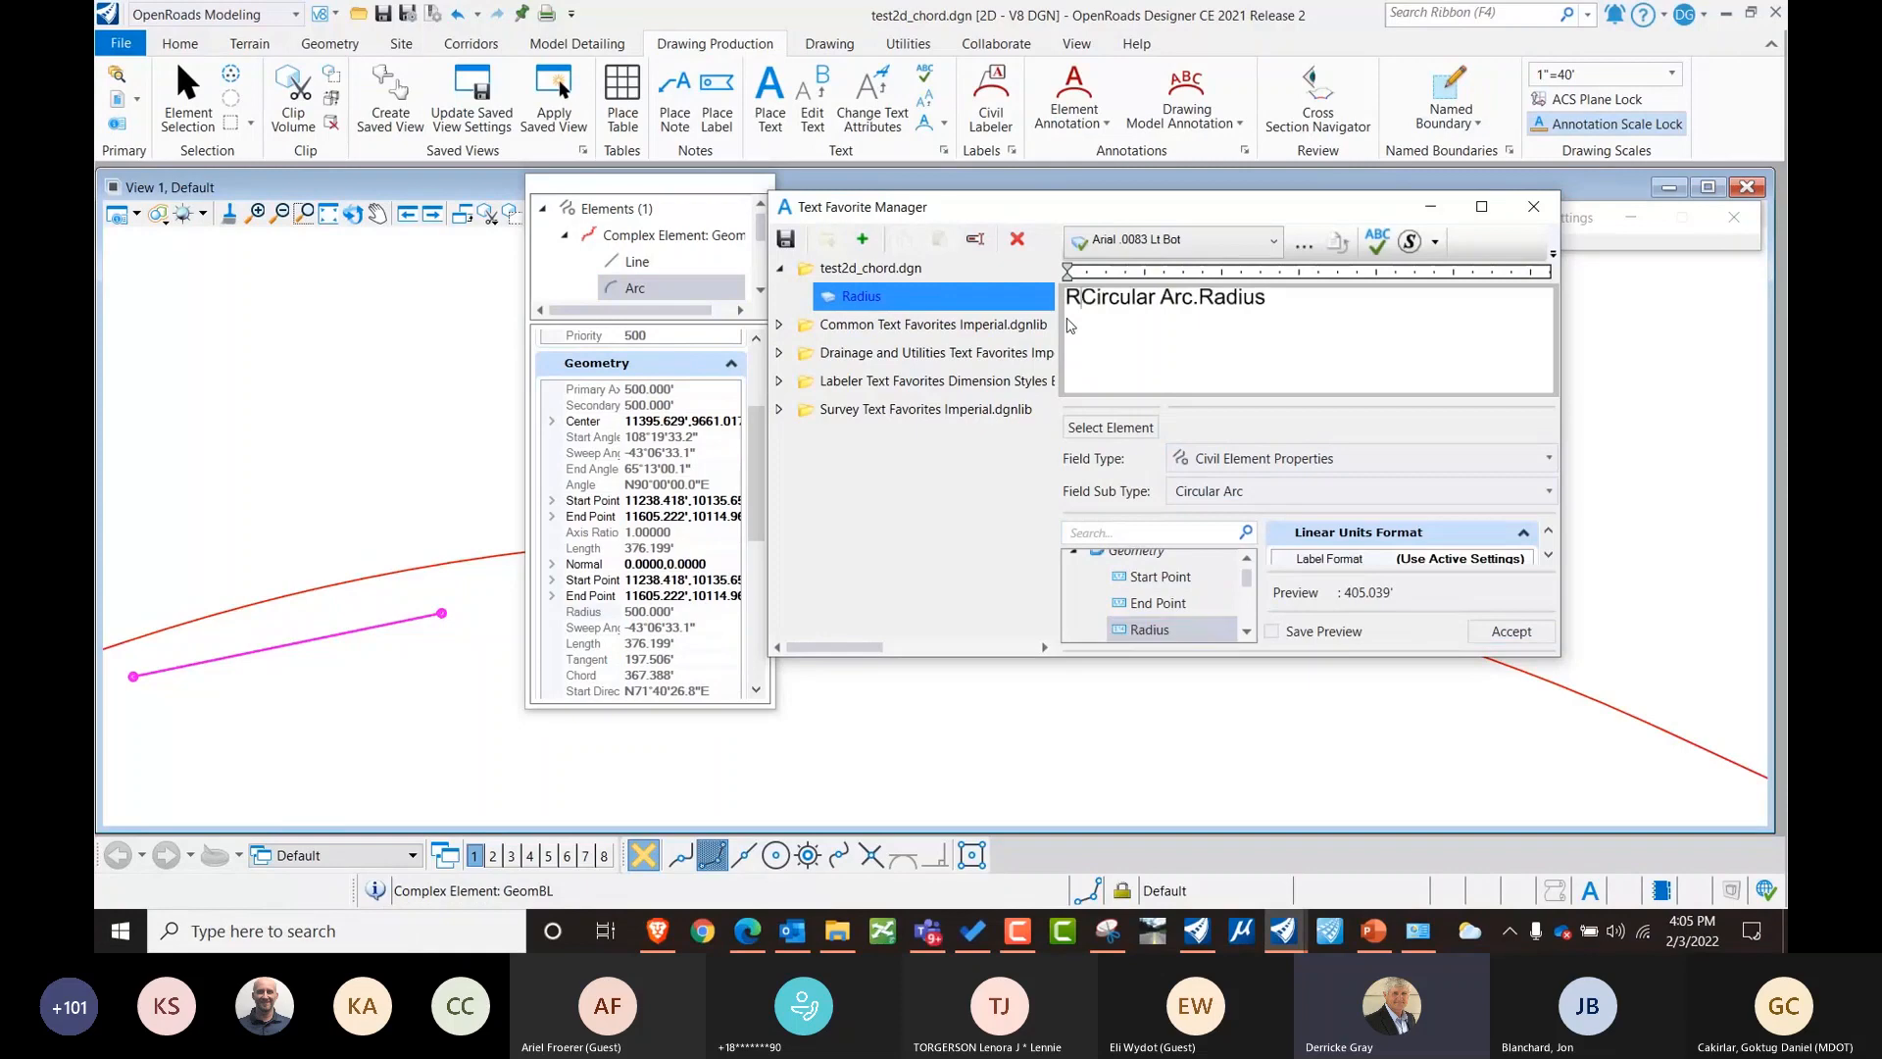
type("adius =")
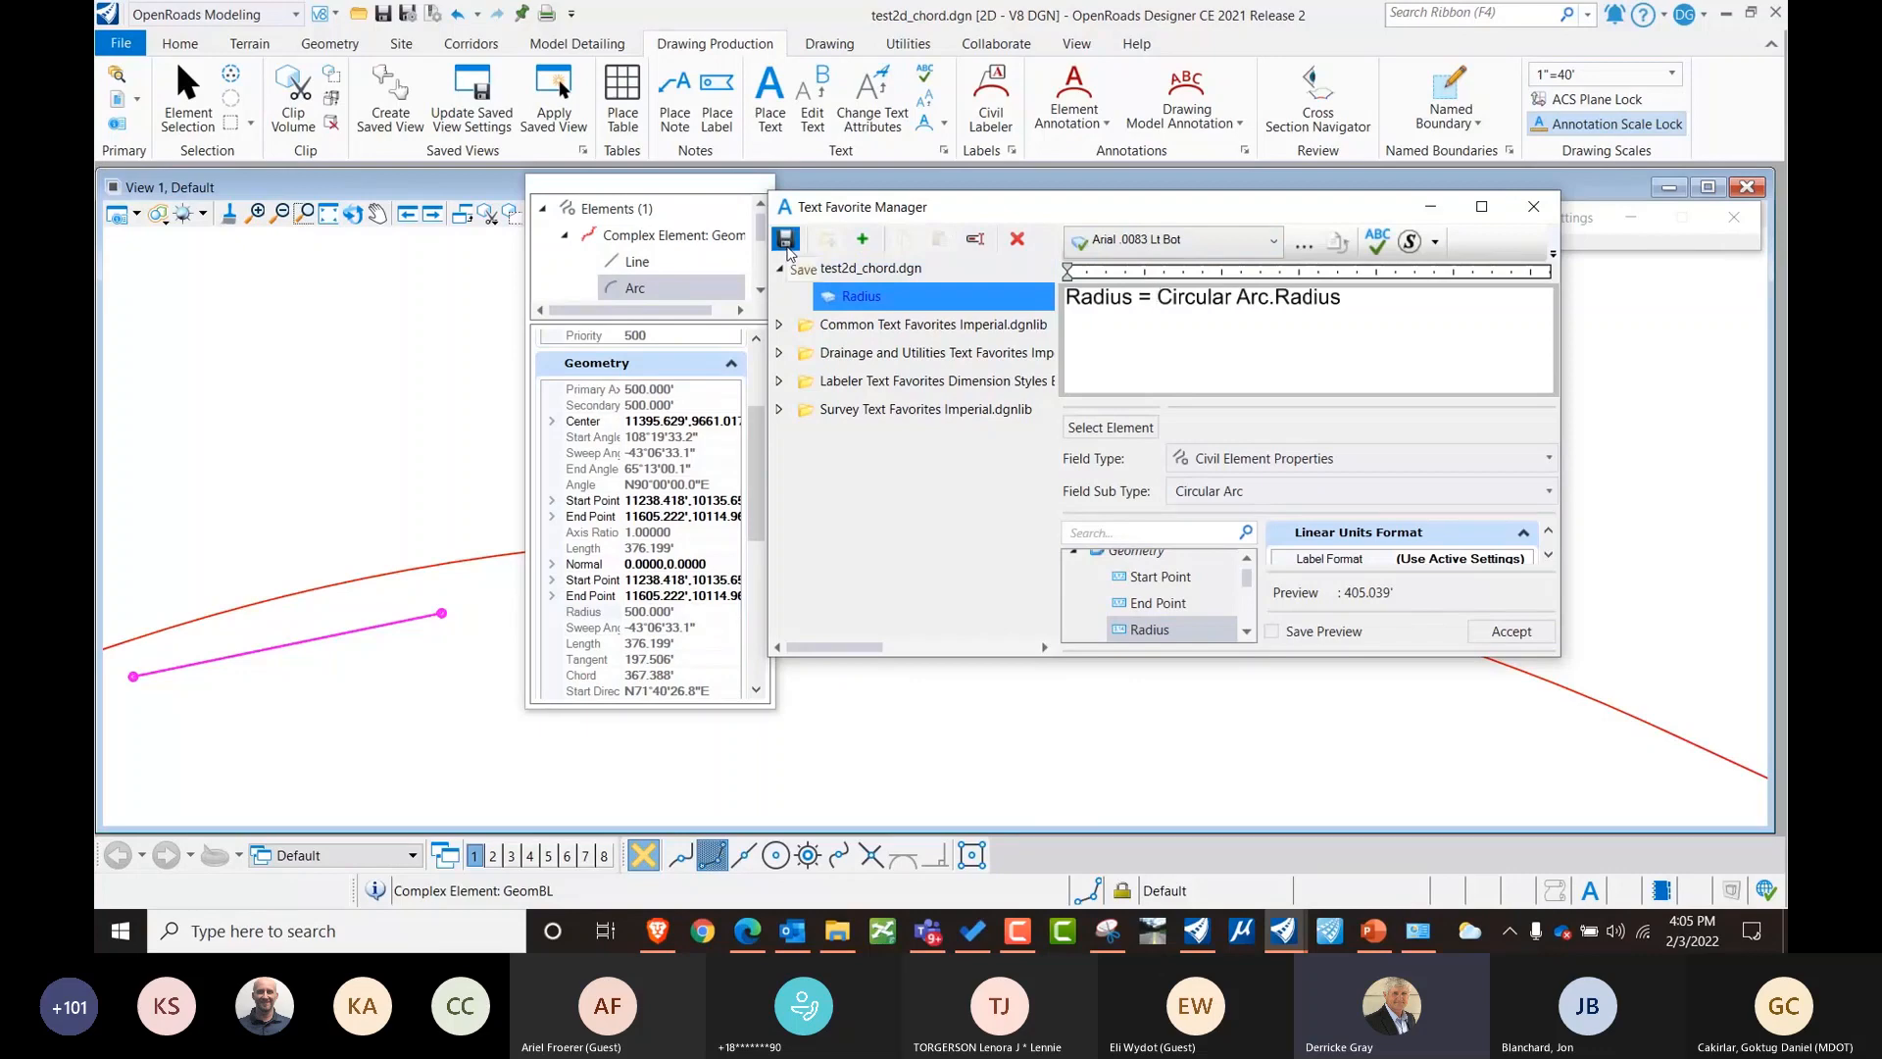
left_click(786, 243)
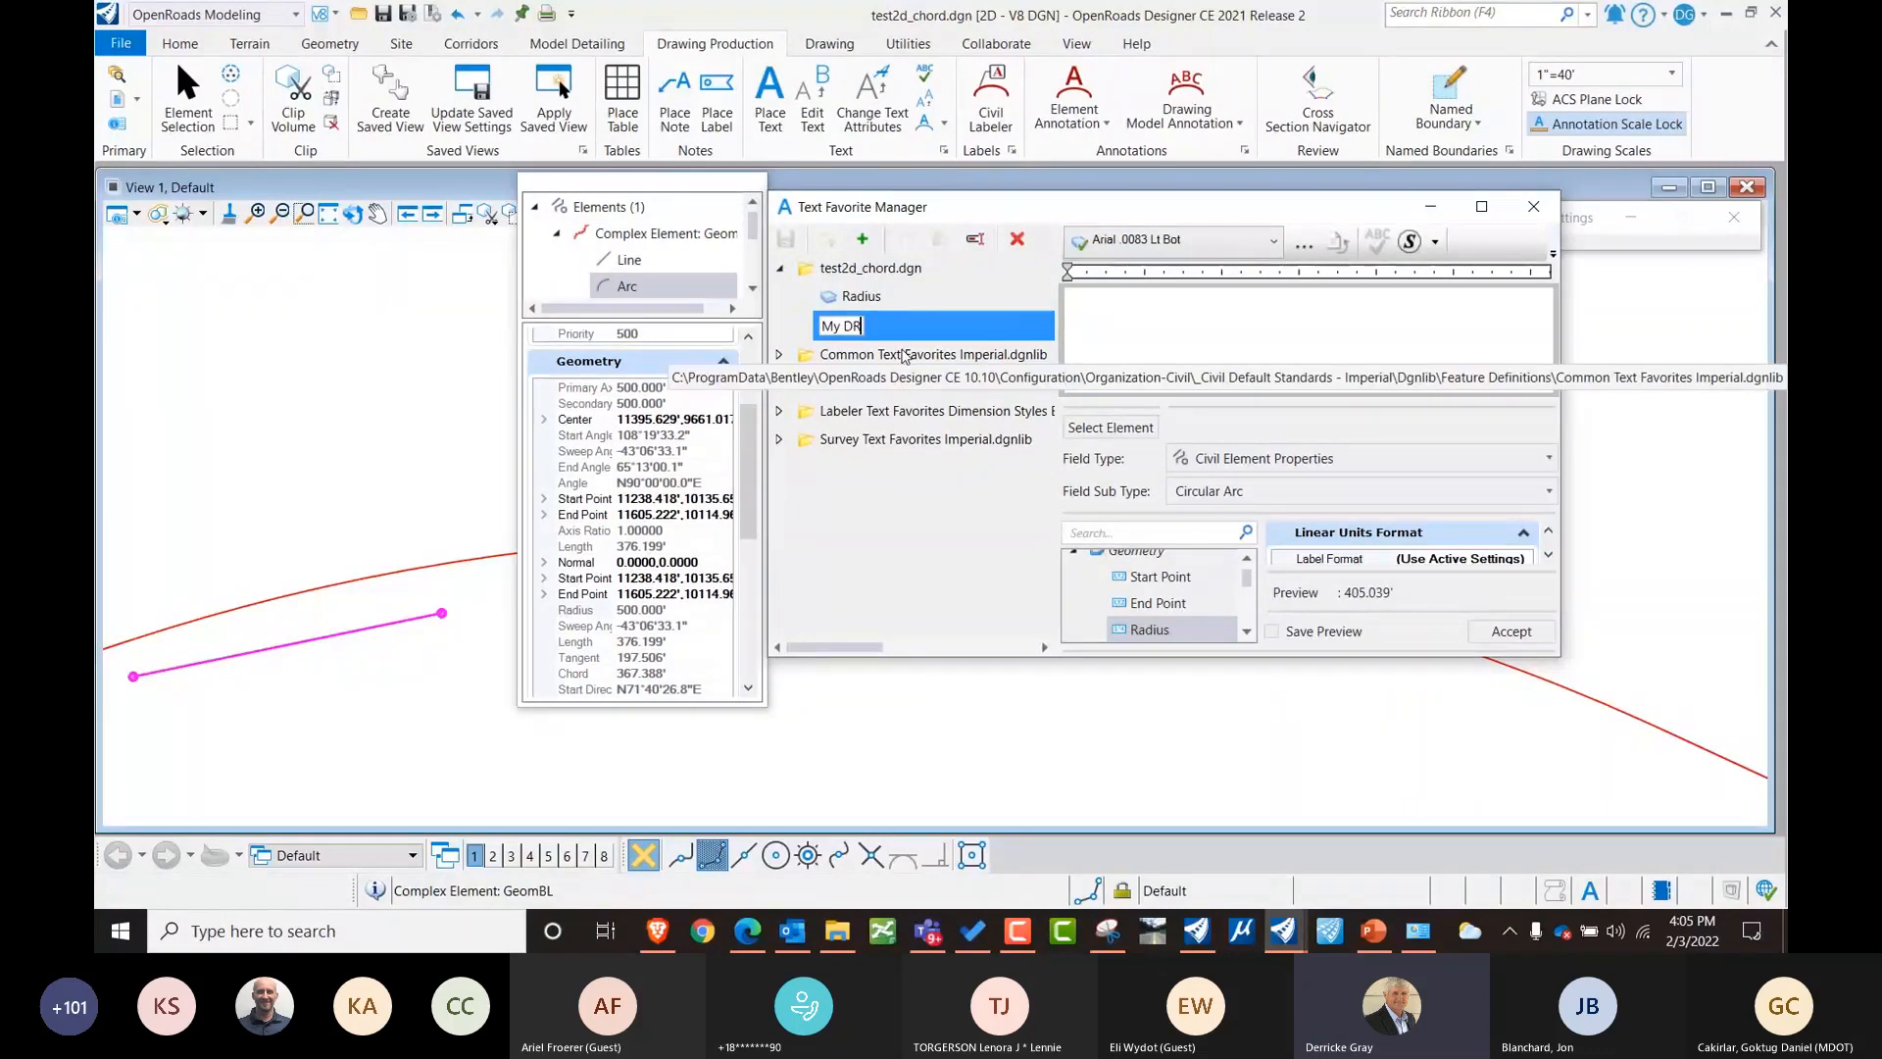
Name the new text favorite in test2d_chord.dgn My Conduit Label.
key("BackSpace")
key("BackSpace")
type("Conduit Label")
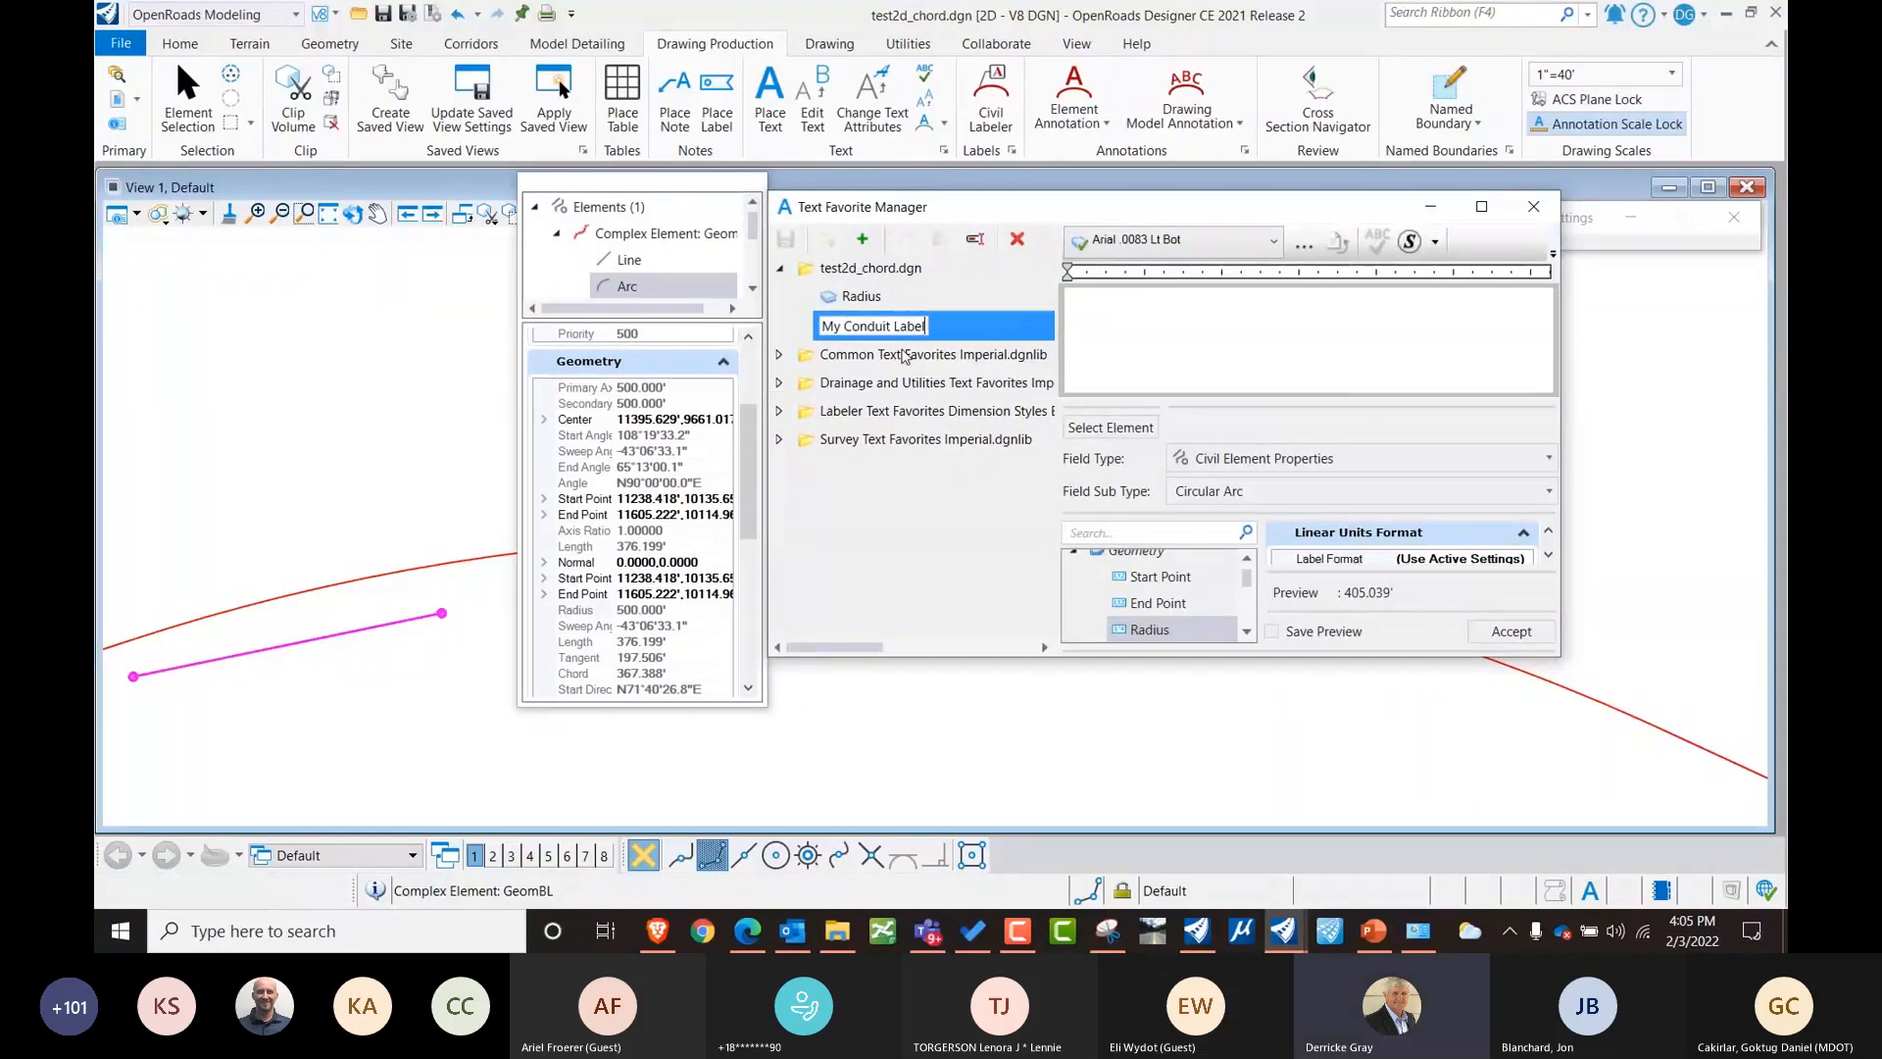
key("Return")
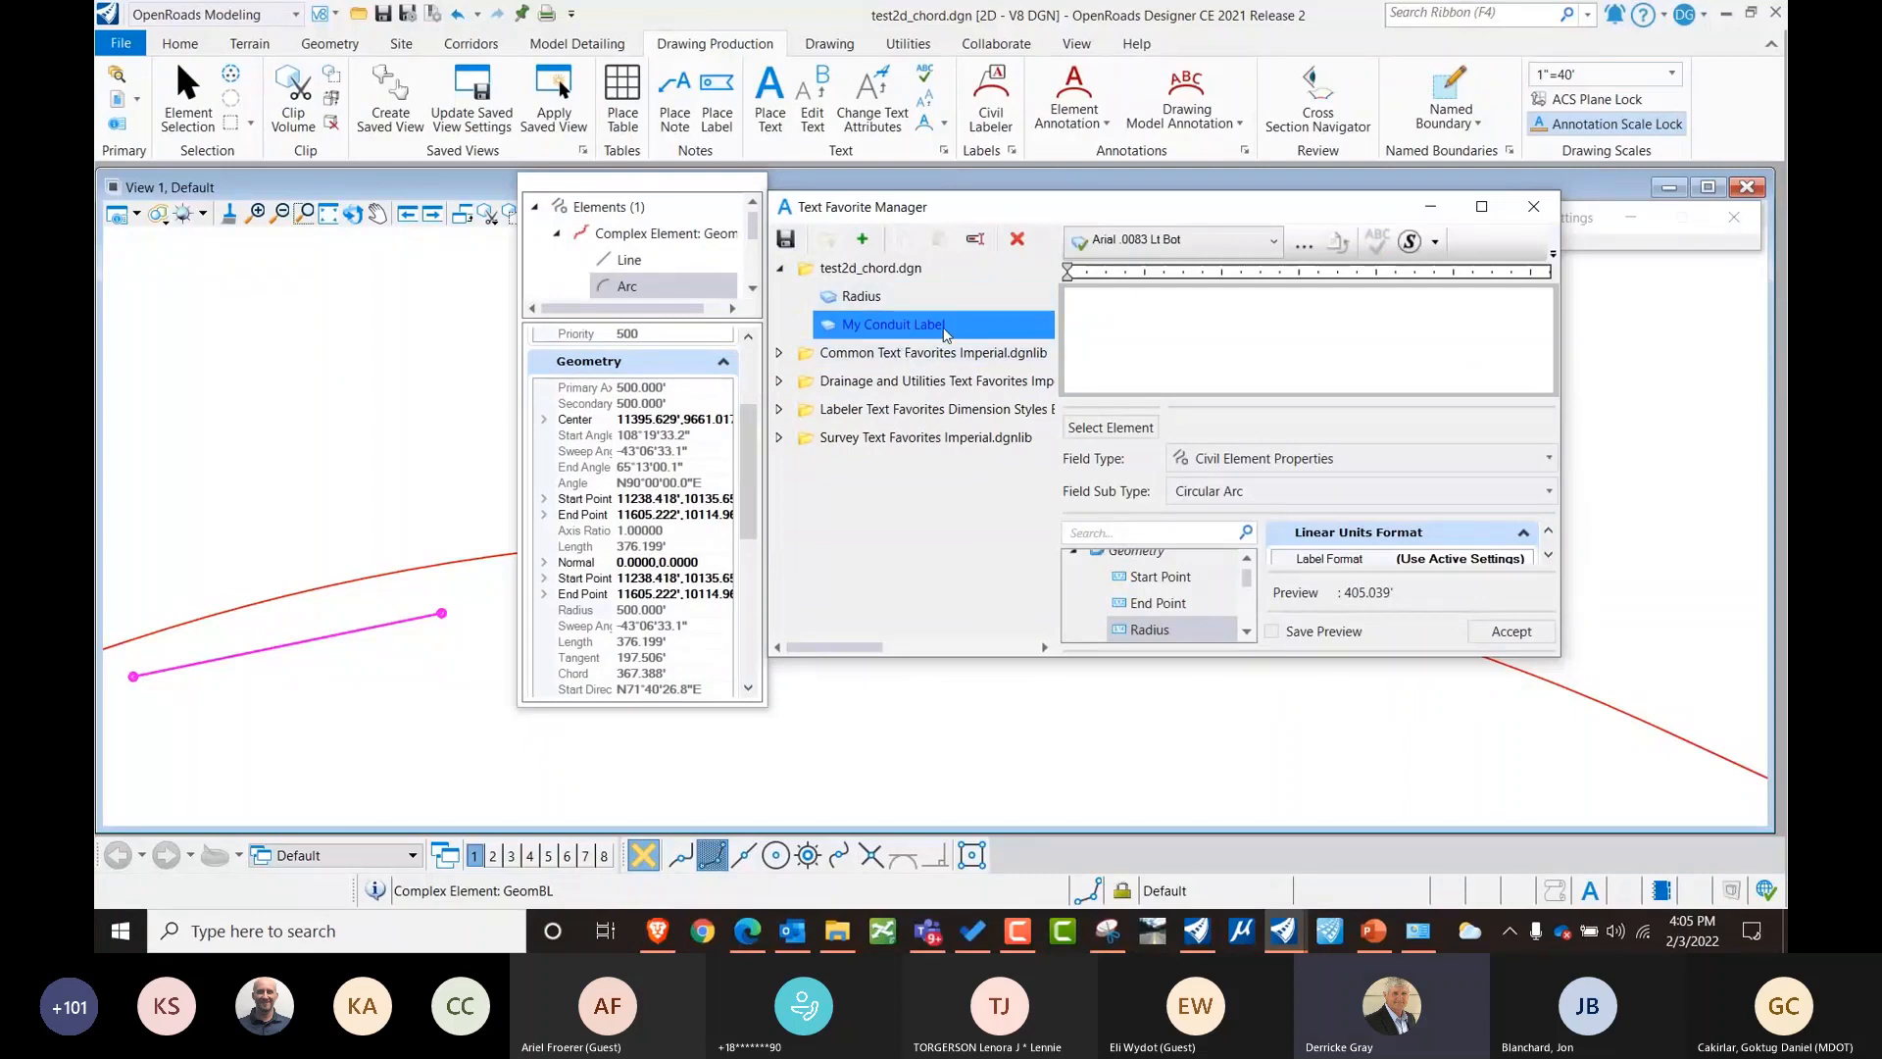
Select the magenta conduit in the drawing and add "Type = " followed by its Feature Definition field to My Conduit Label.
left_click(351, 629)
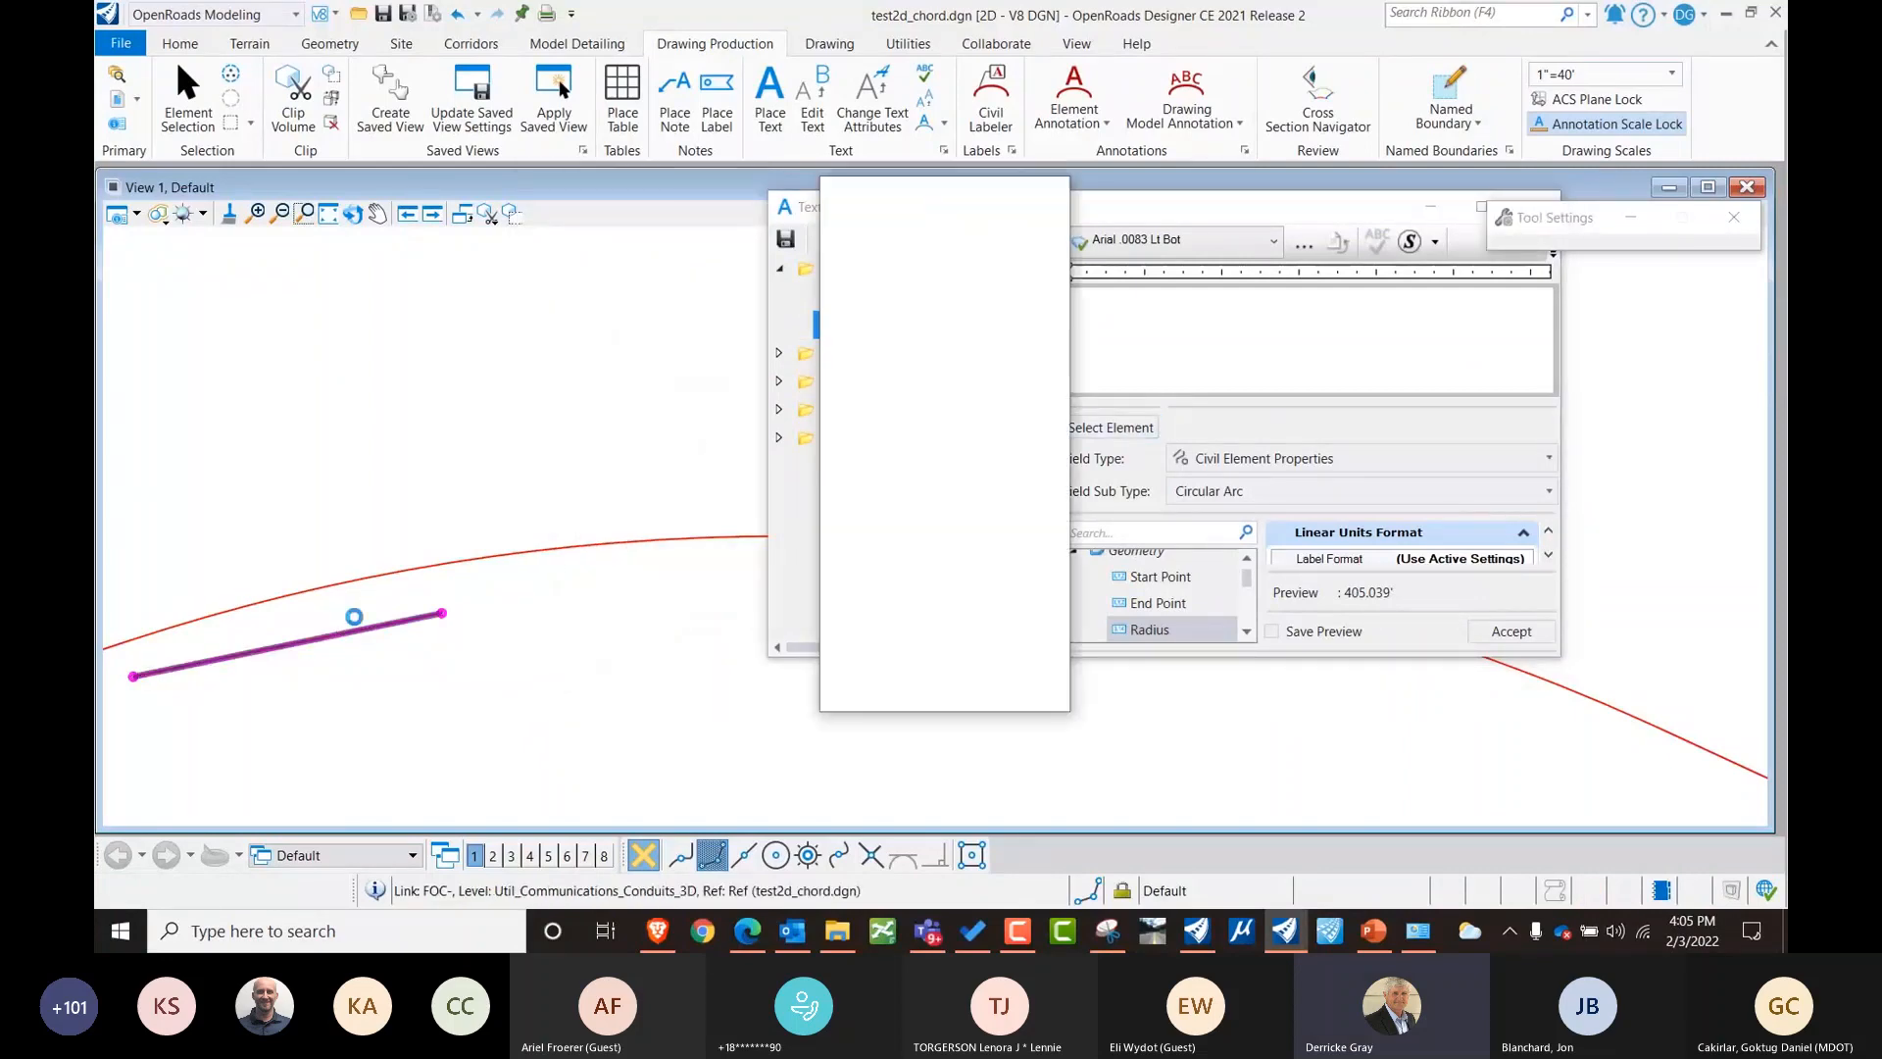
left_click_drag(911, 185, 578, 176)
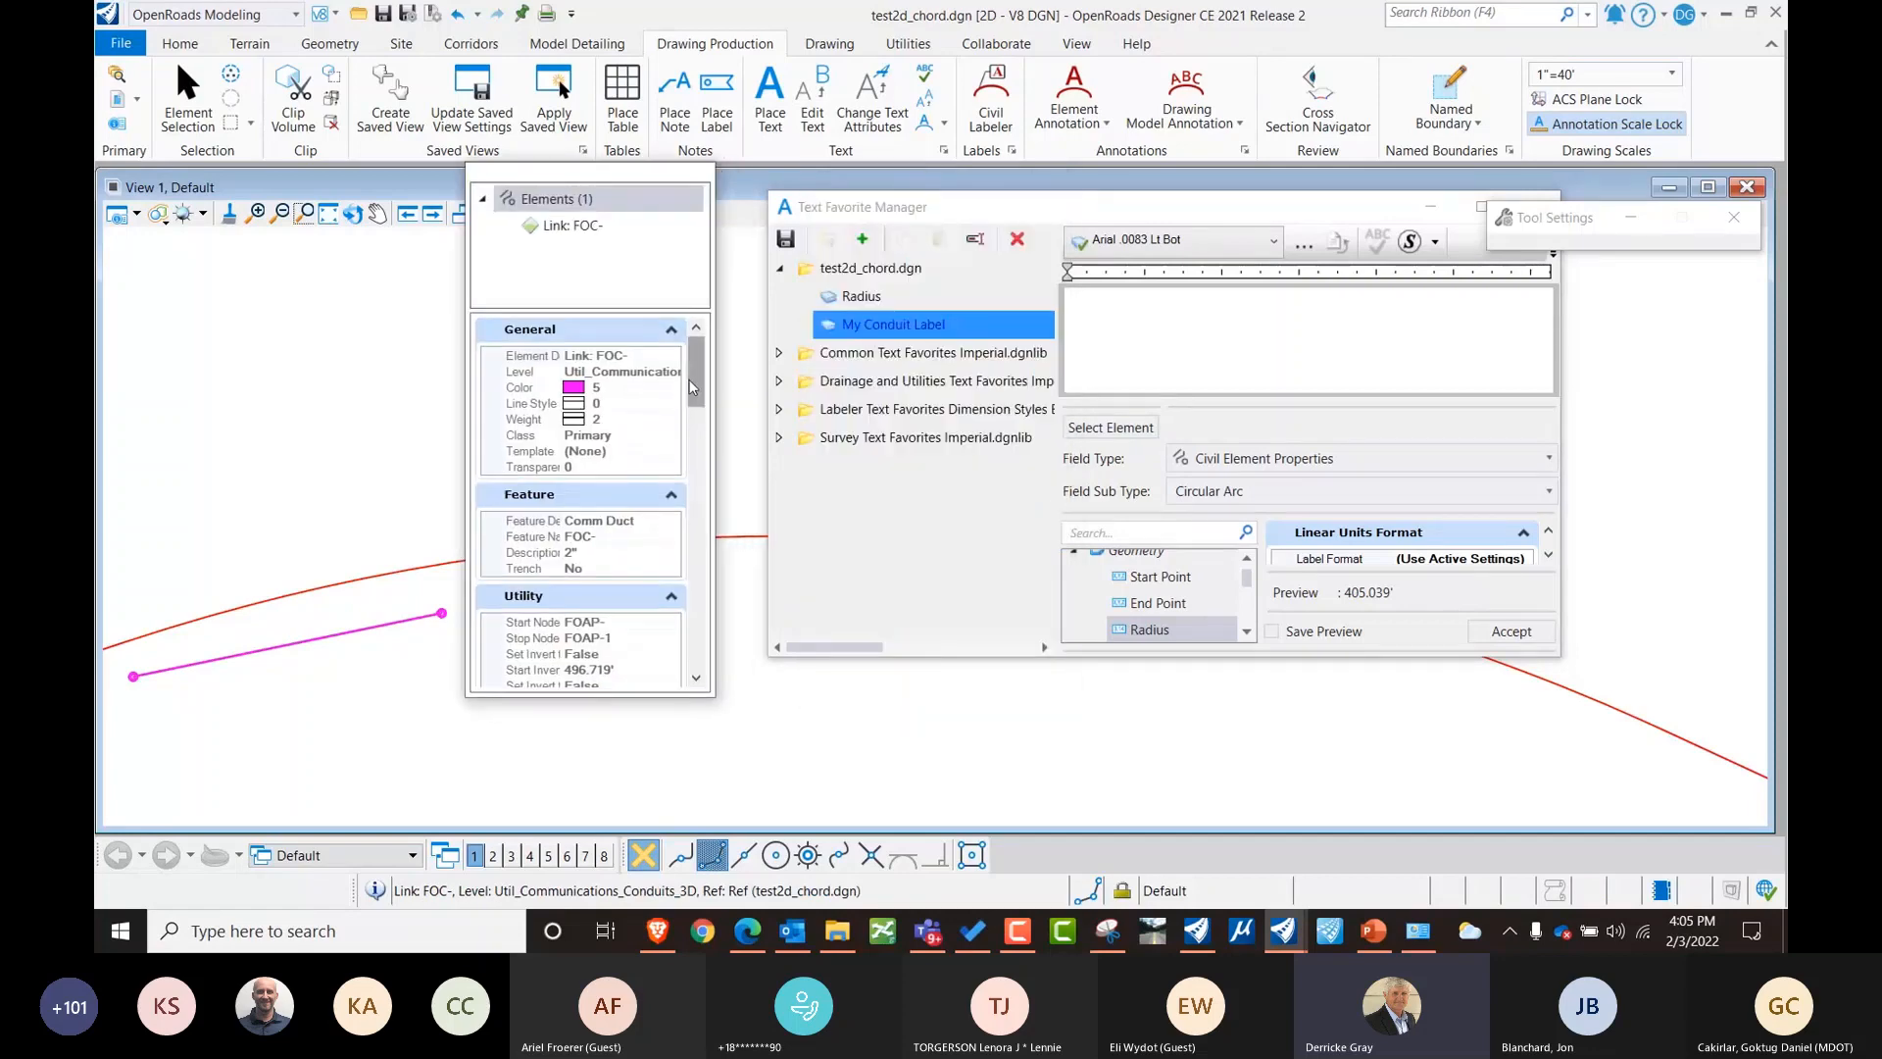
left_click(1091, 319)
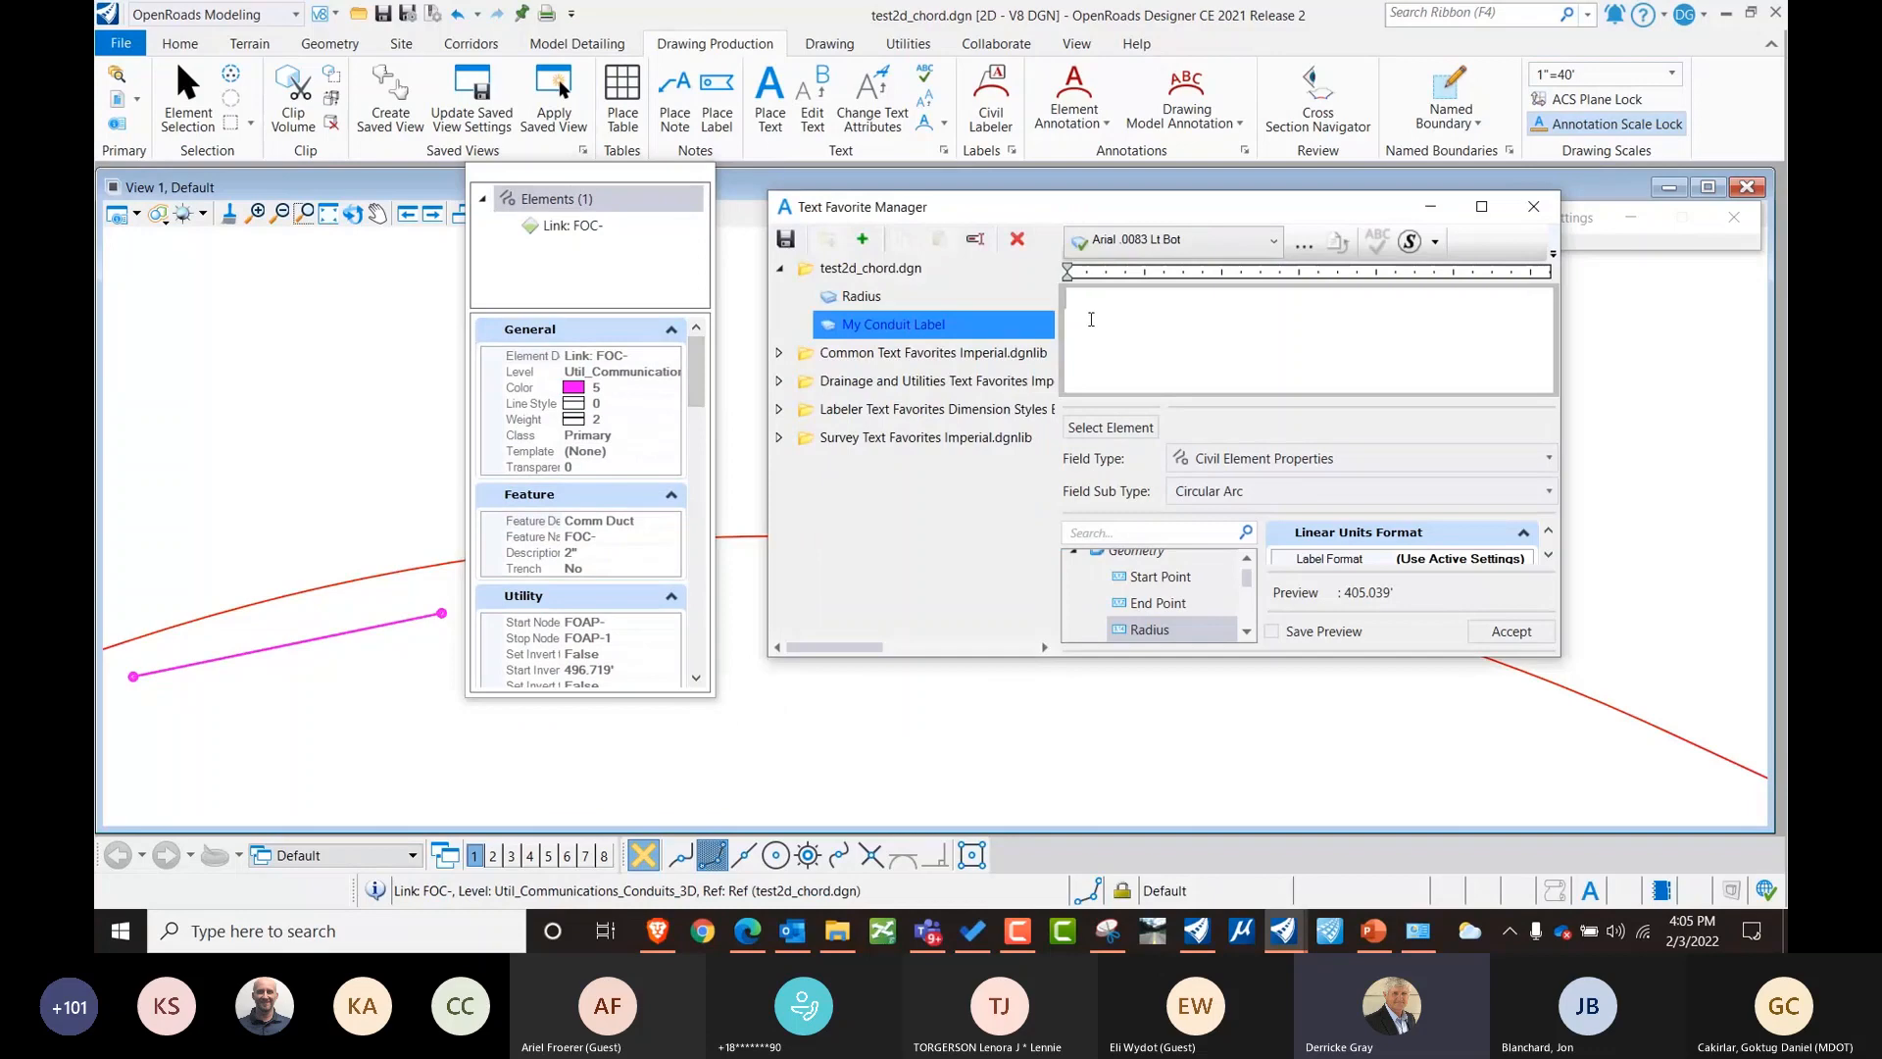
type("Type =")
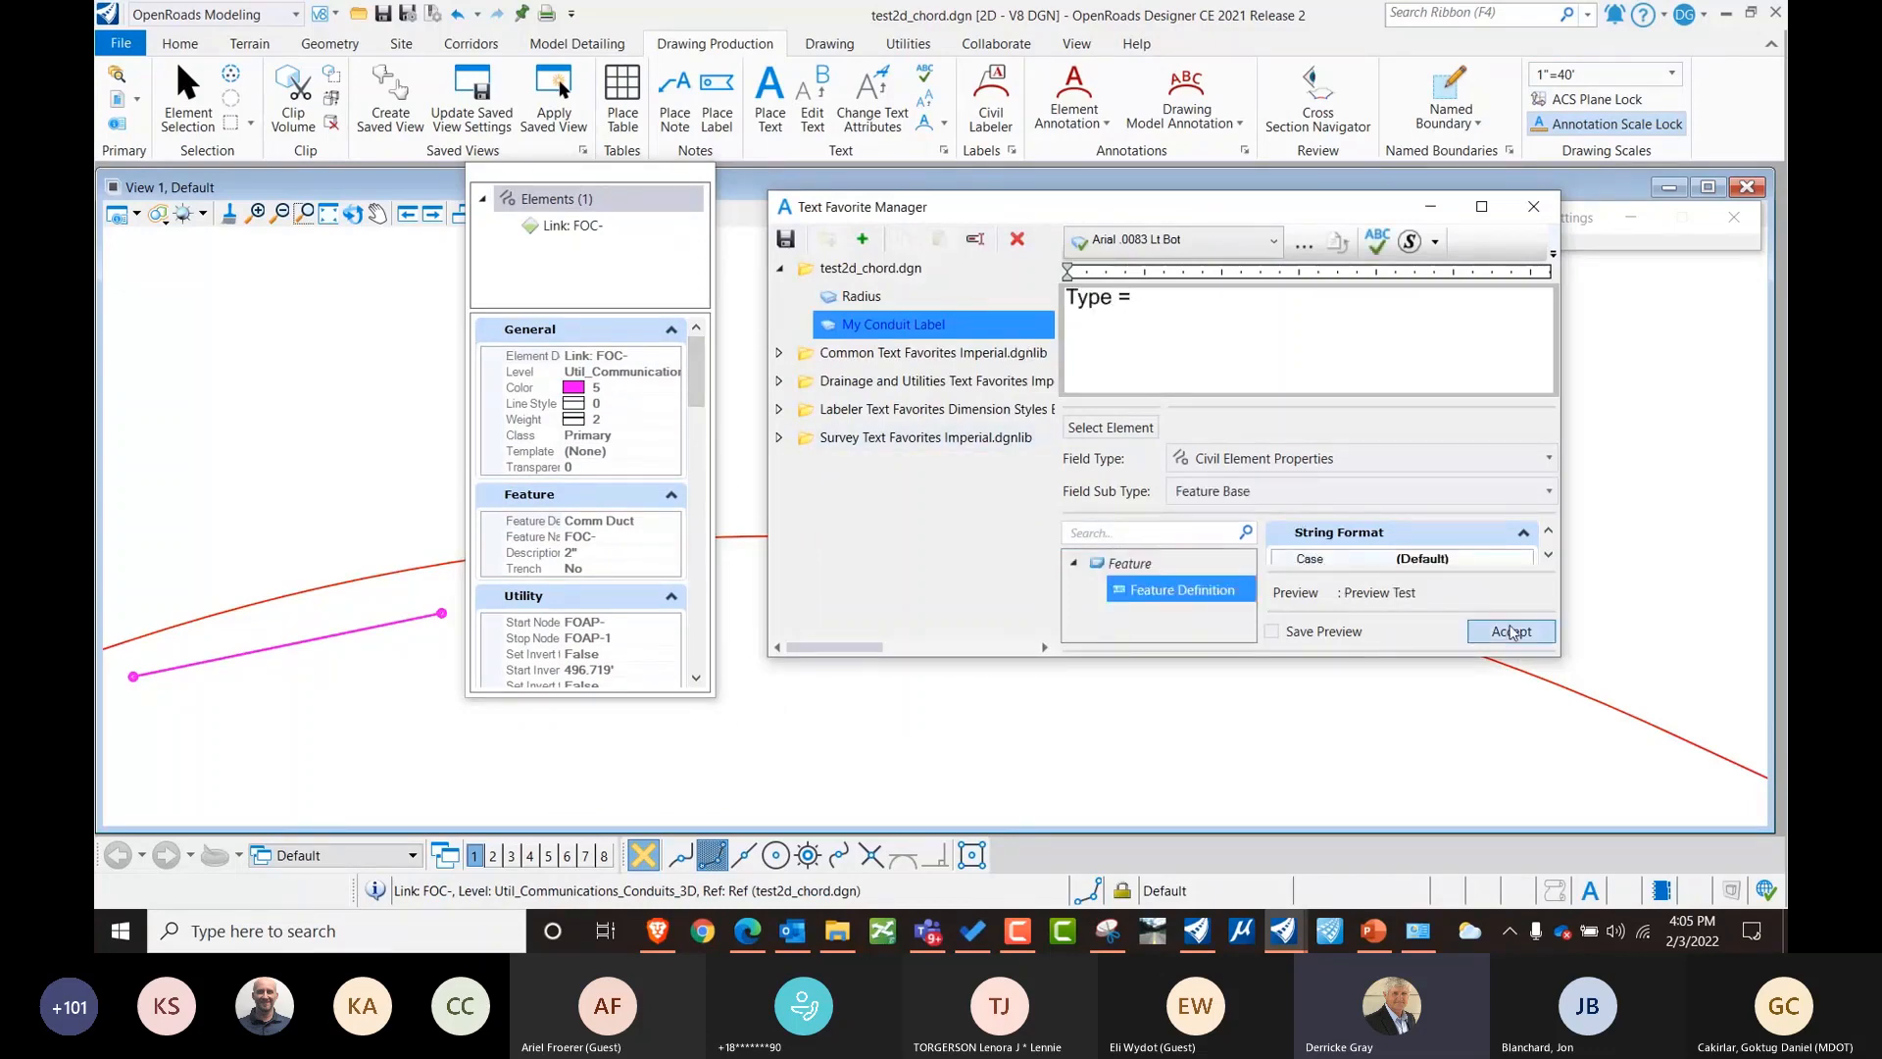
left_click(1509, 631)
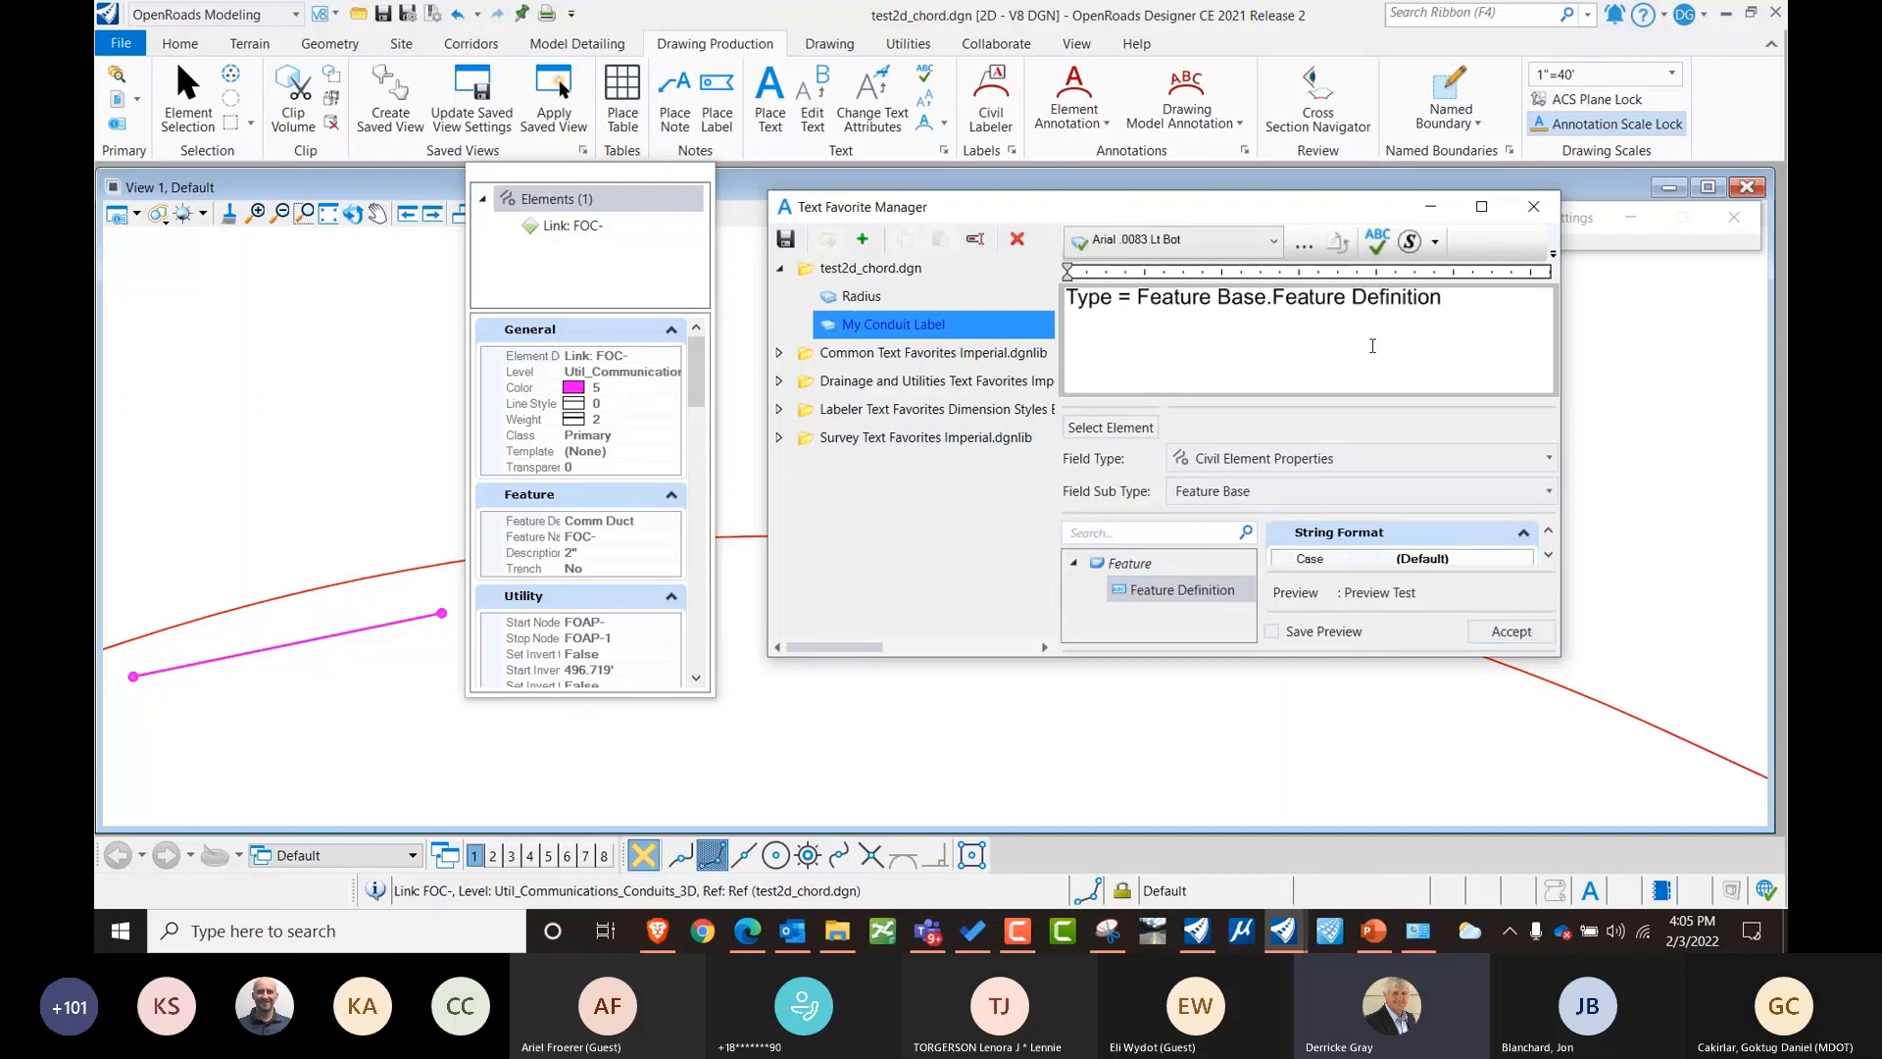
Add a second line reading "Start Invert = " followed by the conduit's Start Invert utility field.
key("Return")
type("Start Invert =")
left_click(532, 520)
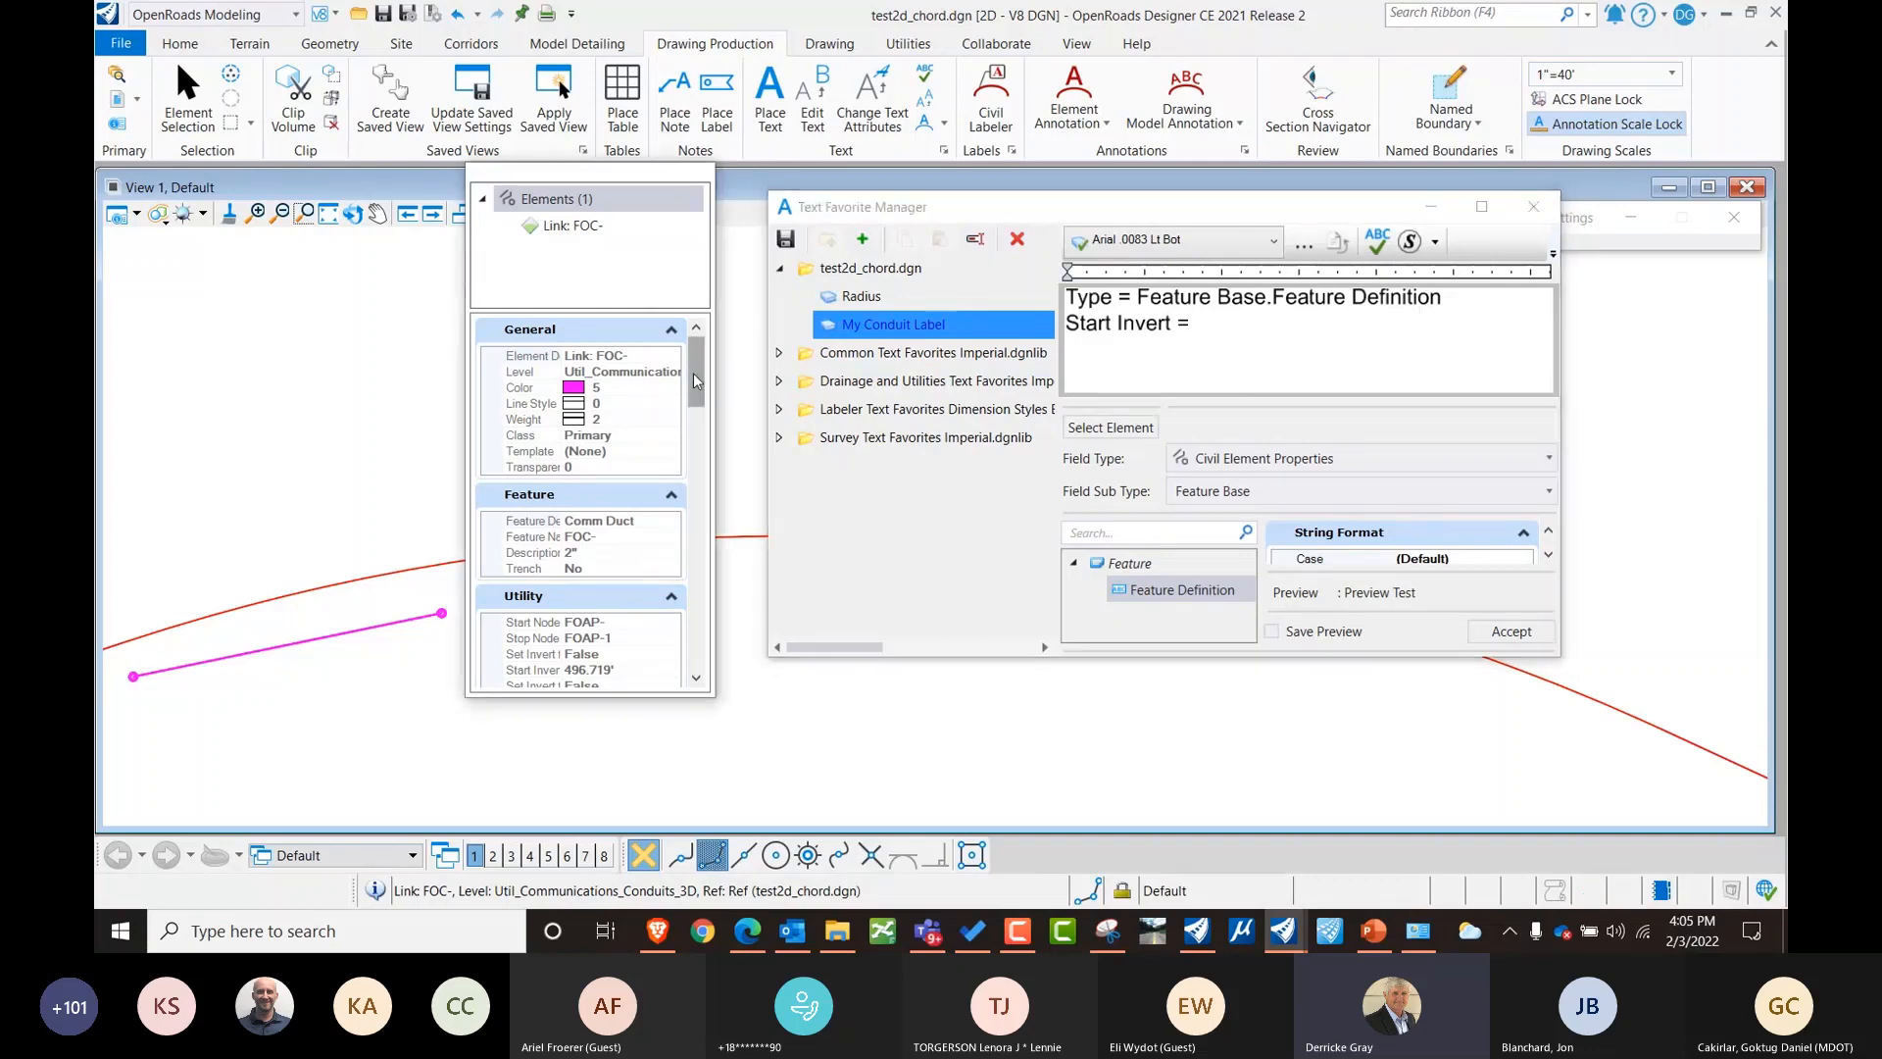
scroll(522, 497, "down", 3)
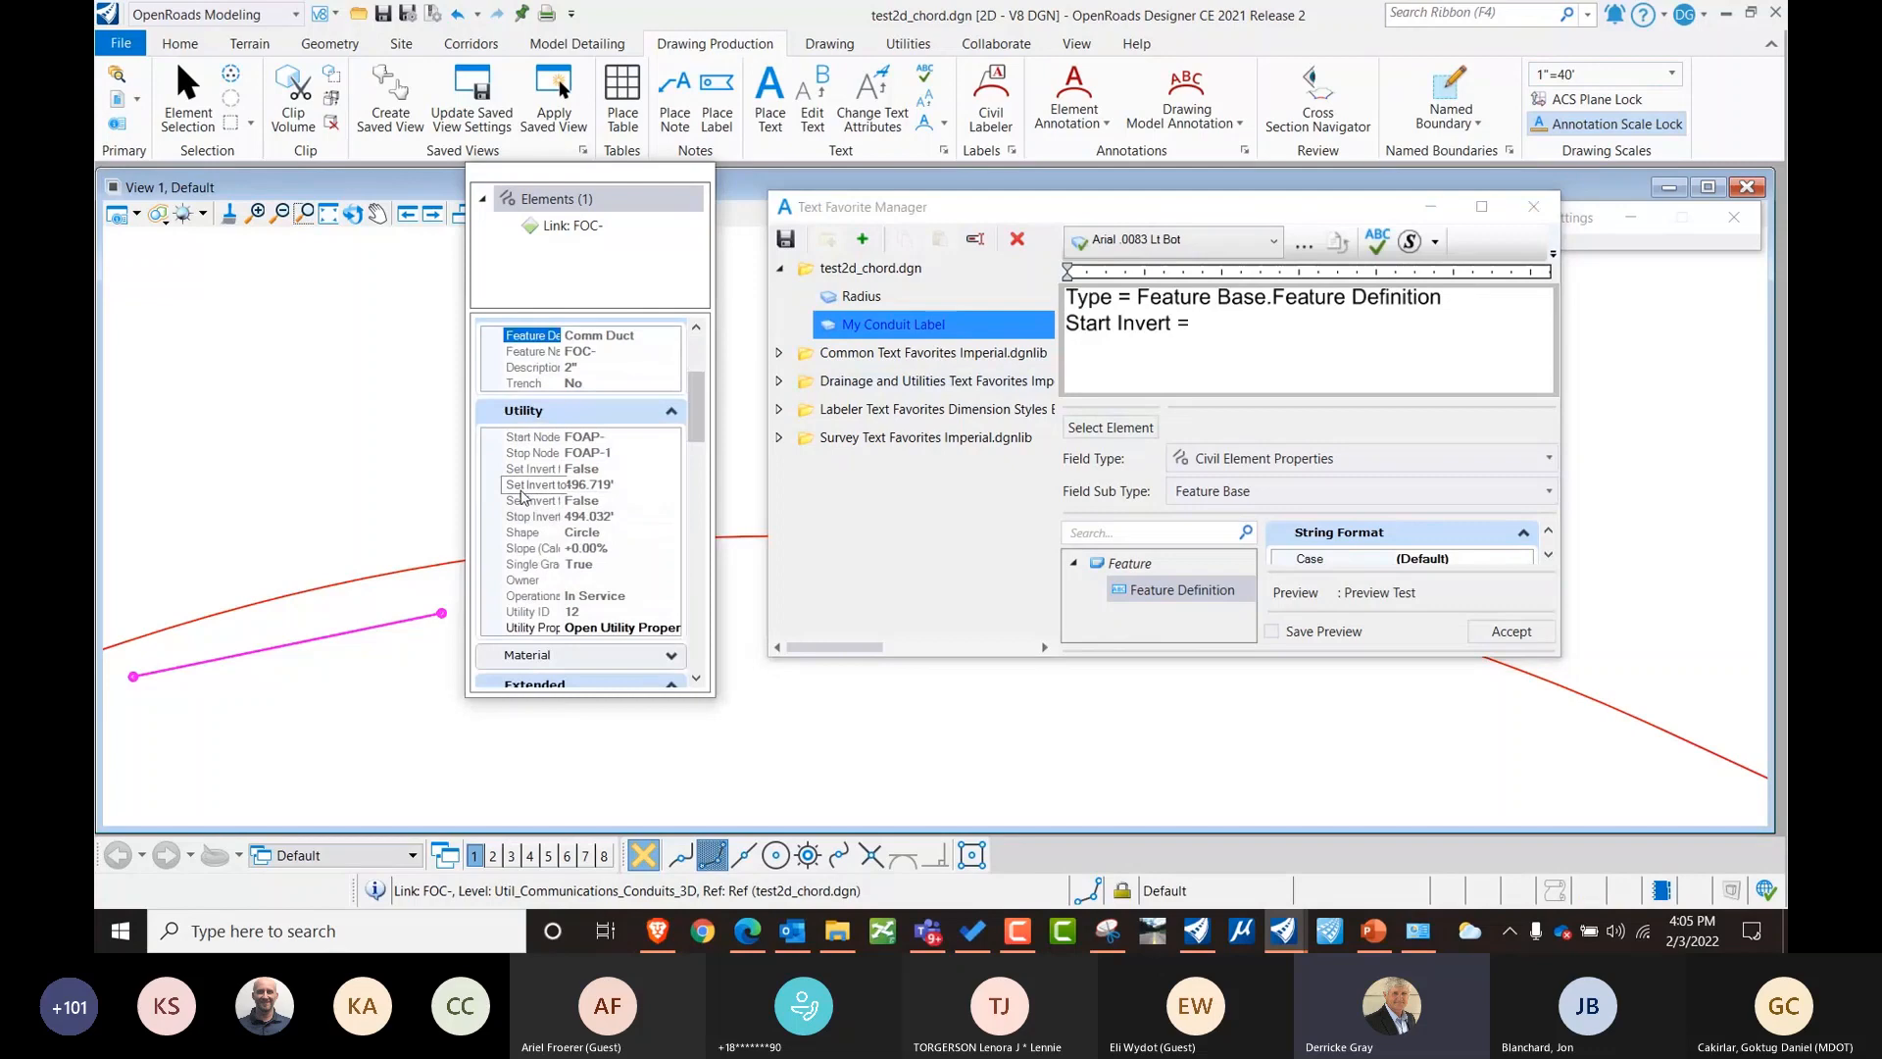
left_click(522, 497)
left_click(1507, 630)
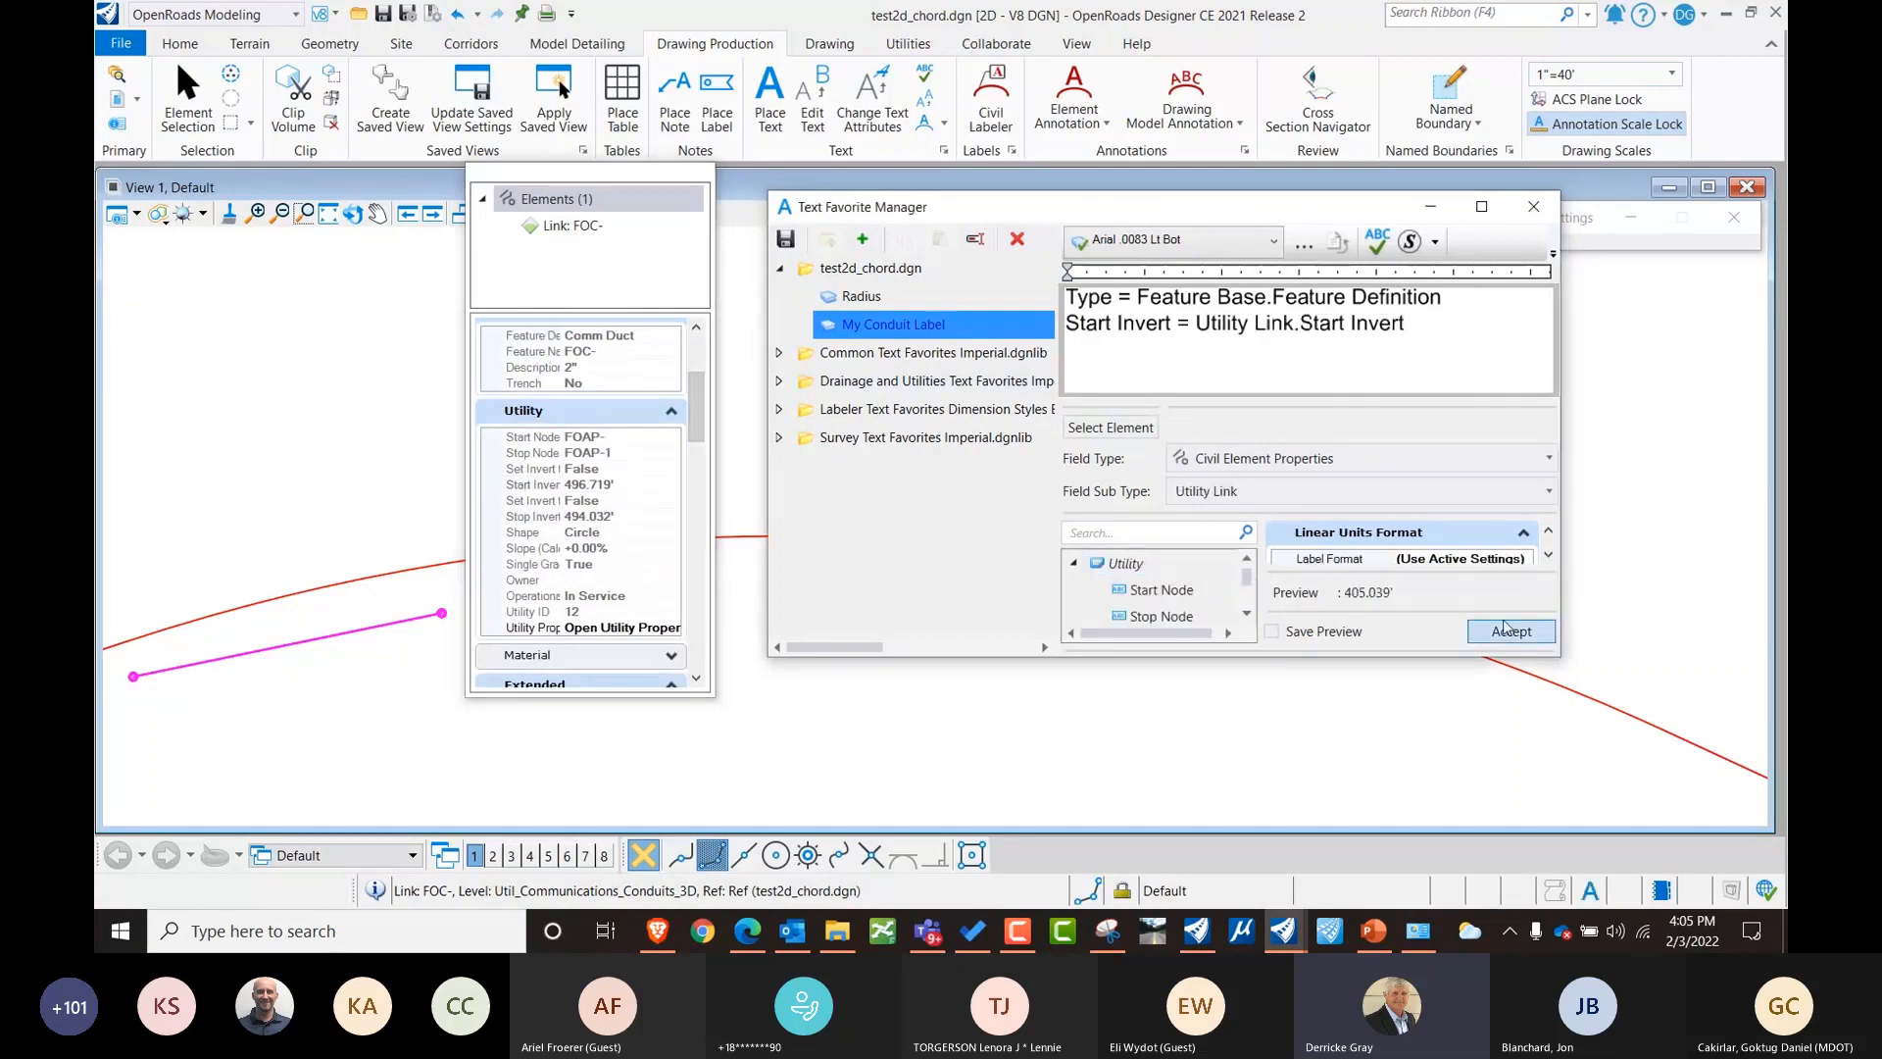
Add a third line reading "End Invert = " followed by the conduit's Stop Invert utility field.
key("Return")
type("End Ine")
key("BackSpace")
type("vert =")
left_click(1496, 631)
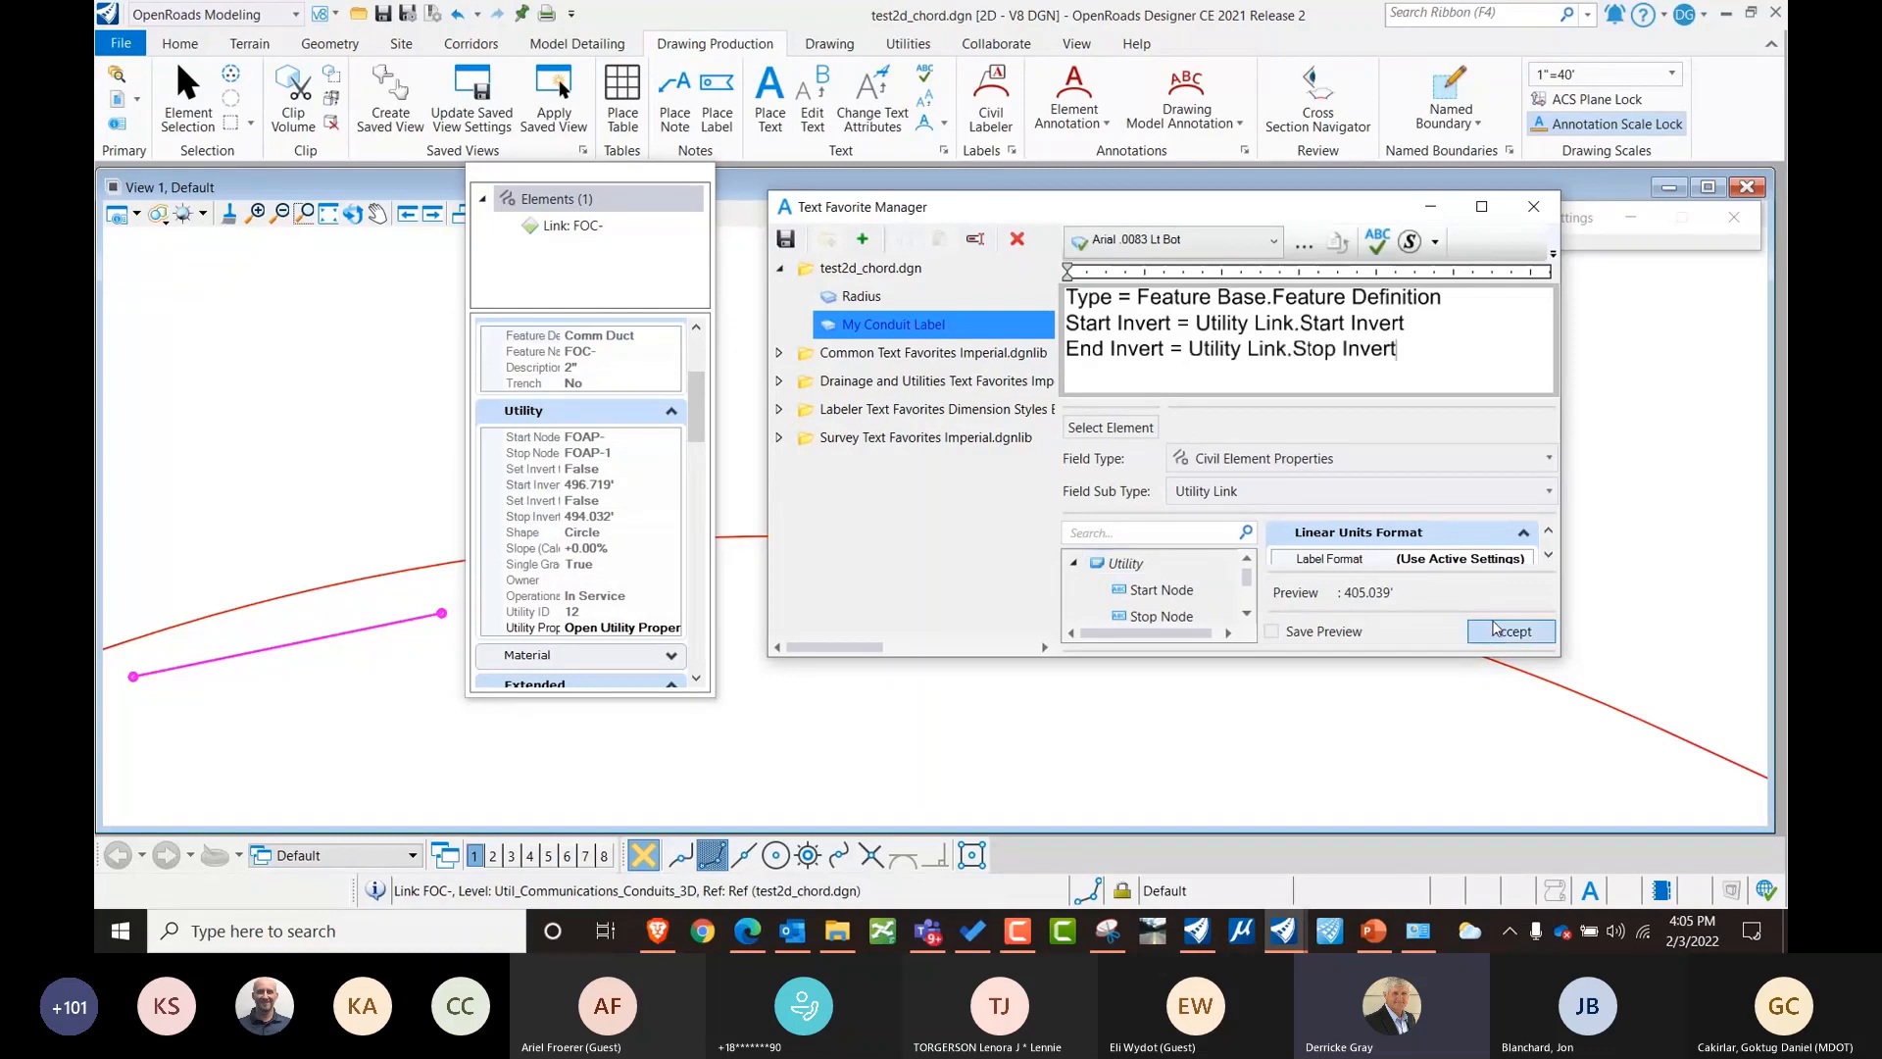
left_click(1499, 631)
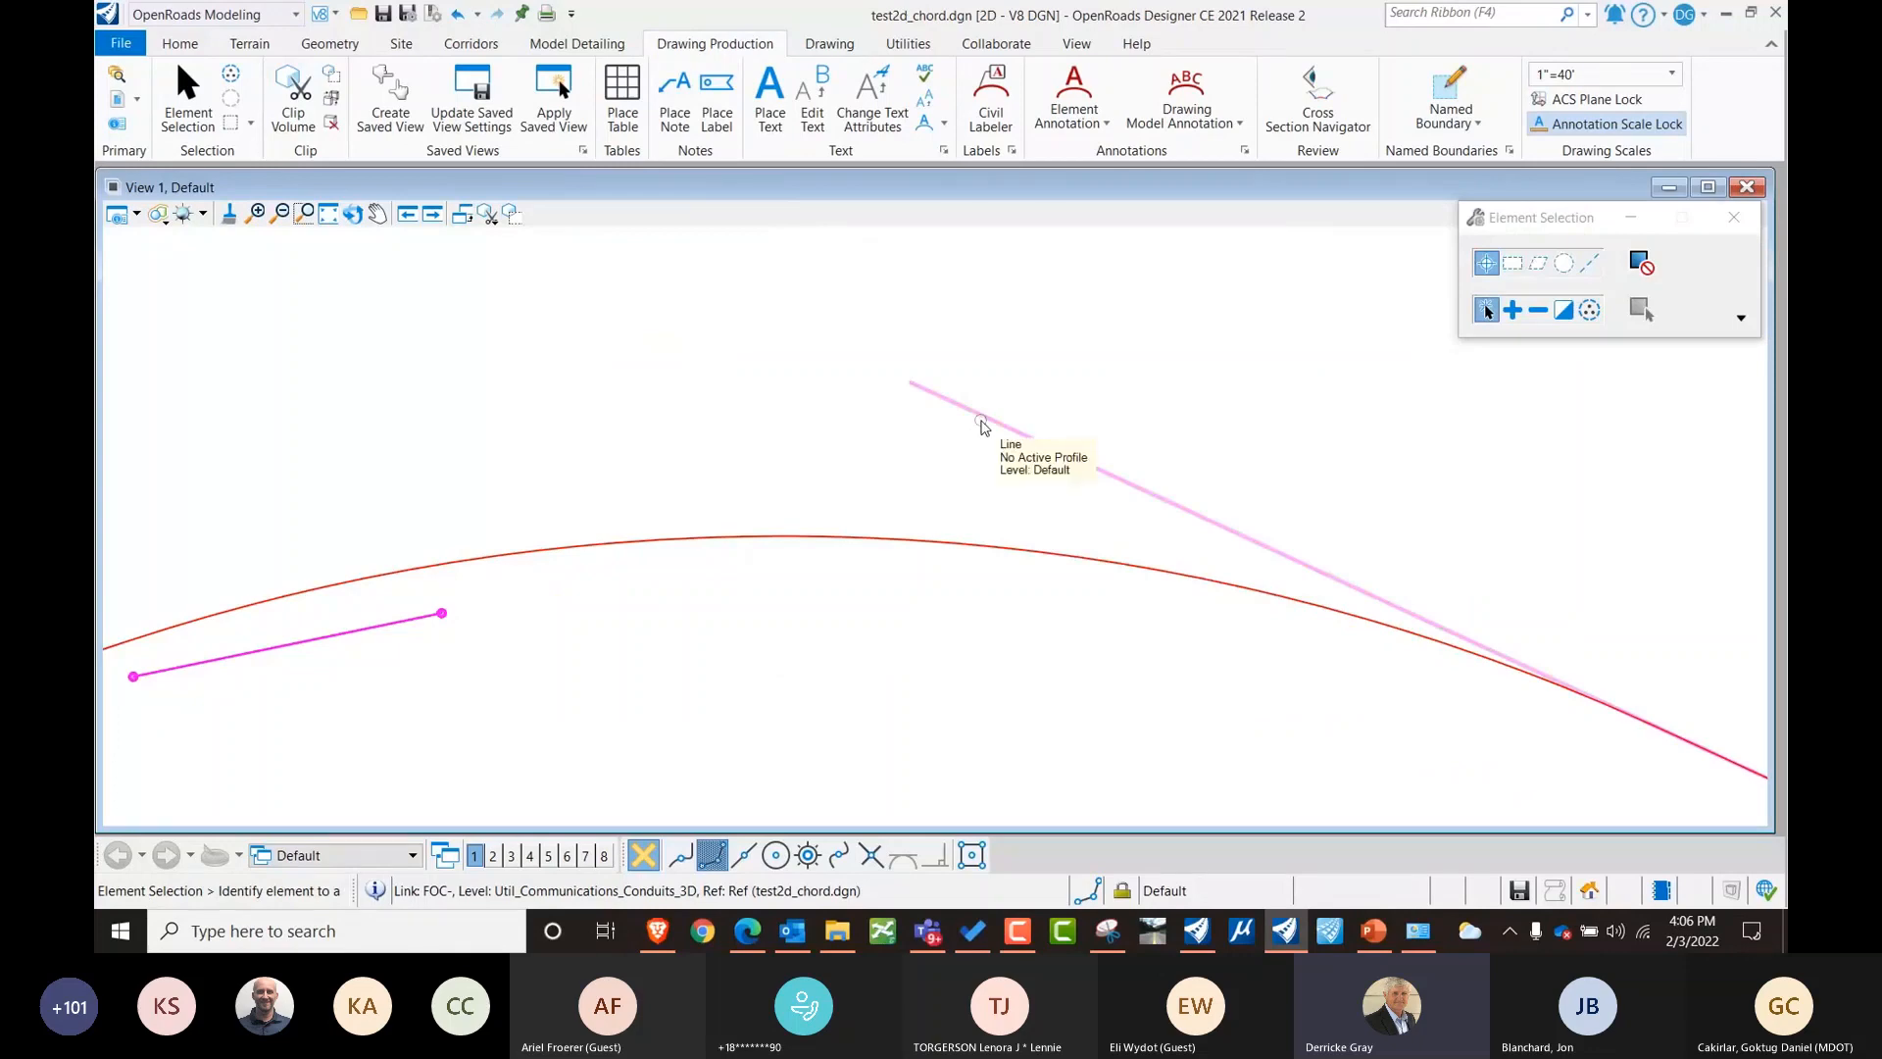
Create a new label in the Civil Labeler and assign it the My Conduit Label text favorite from test2d_chord.dgn.
left_click(990, 98)
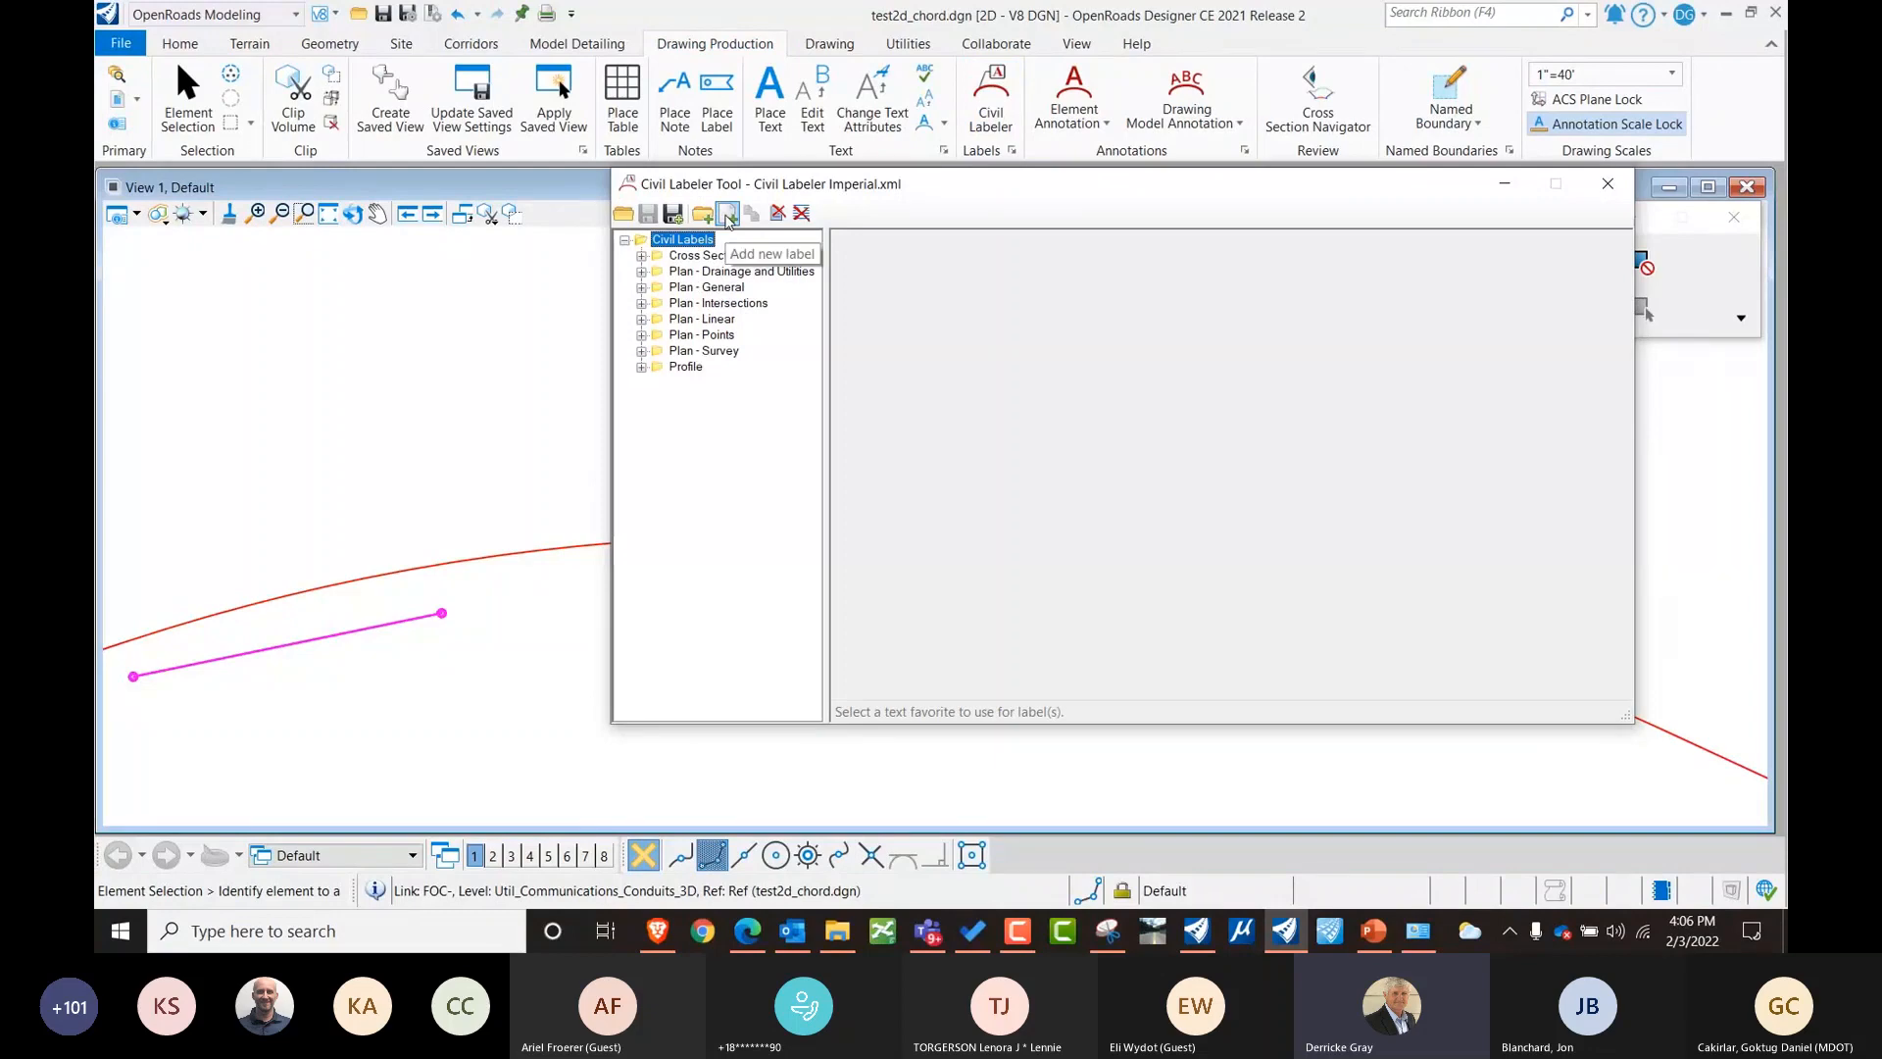
left_click(727, 213)
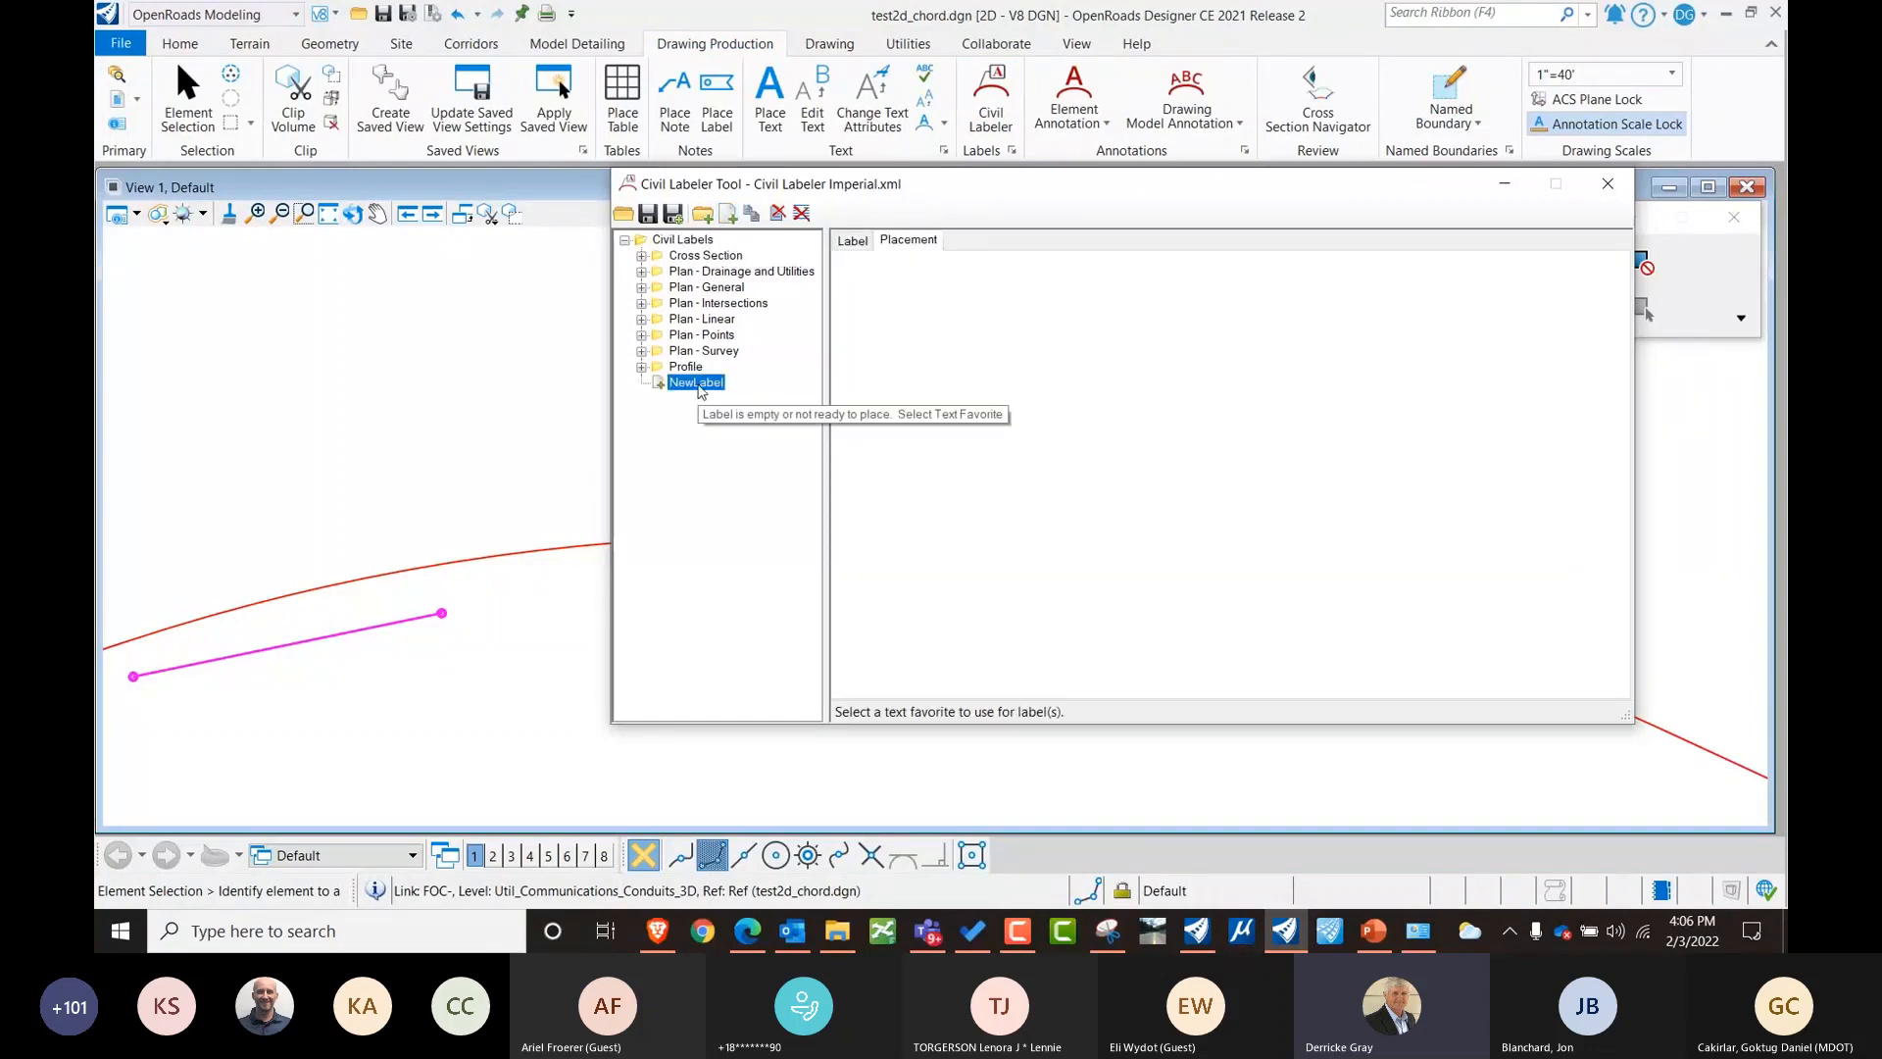
left_click(858, 238)
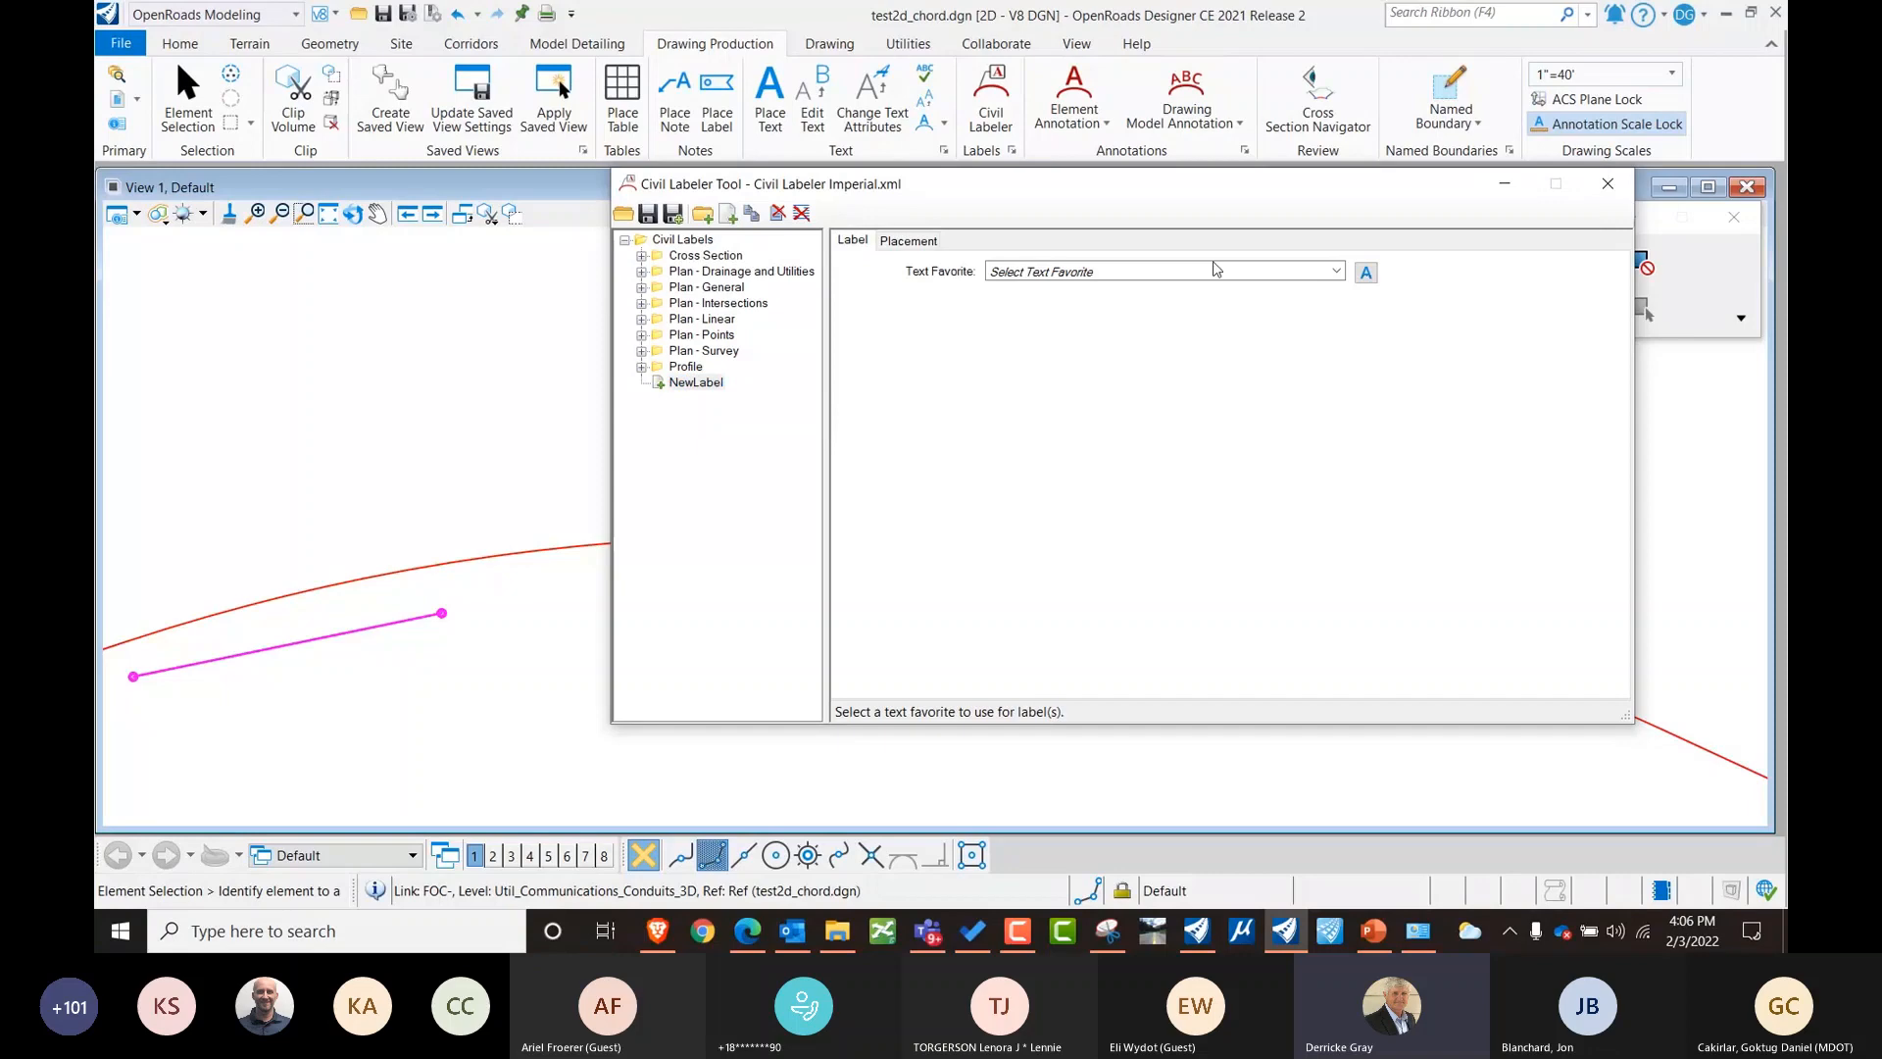
left_click(1216, 270)
left_click(996, 306)
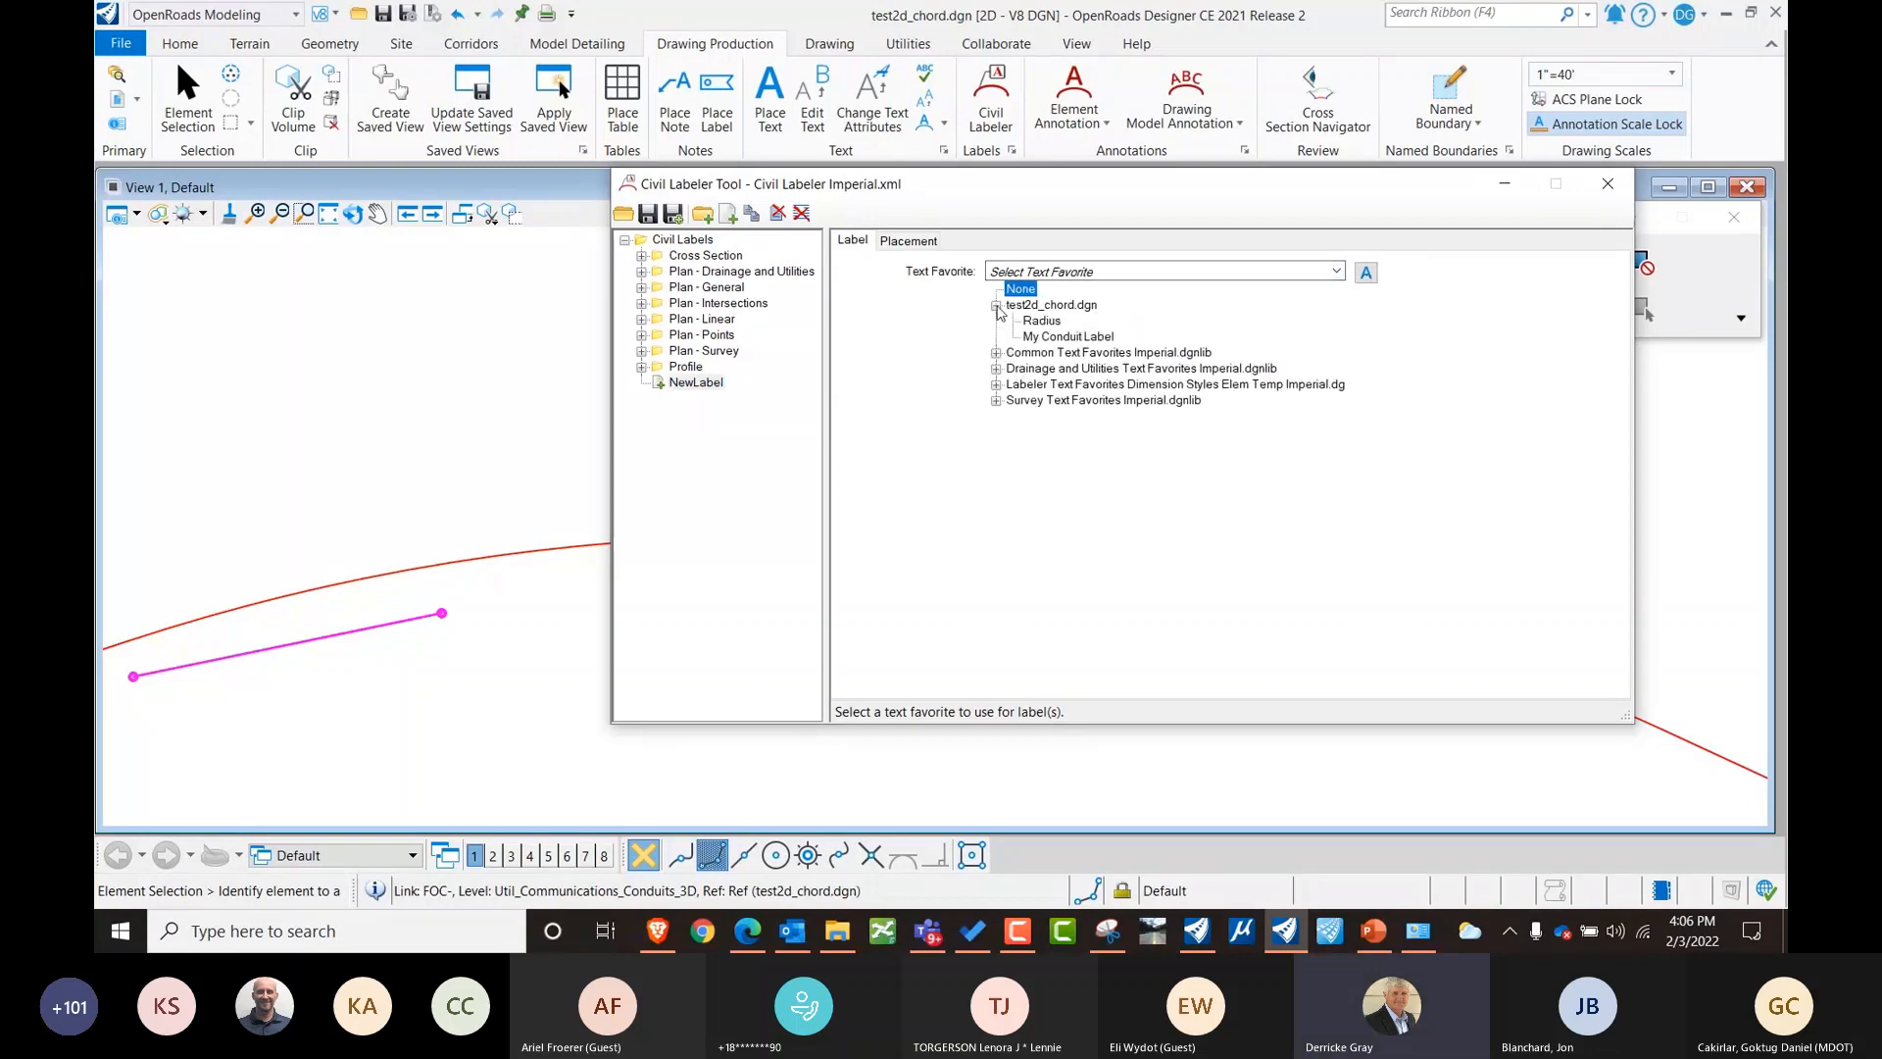
left_click(1067, 337)
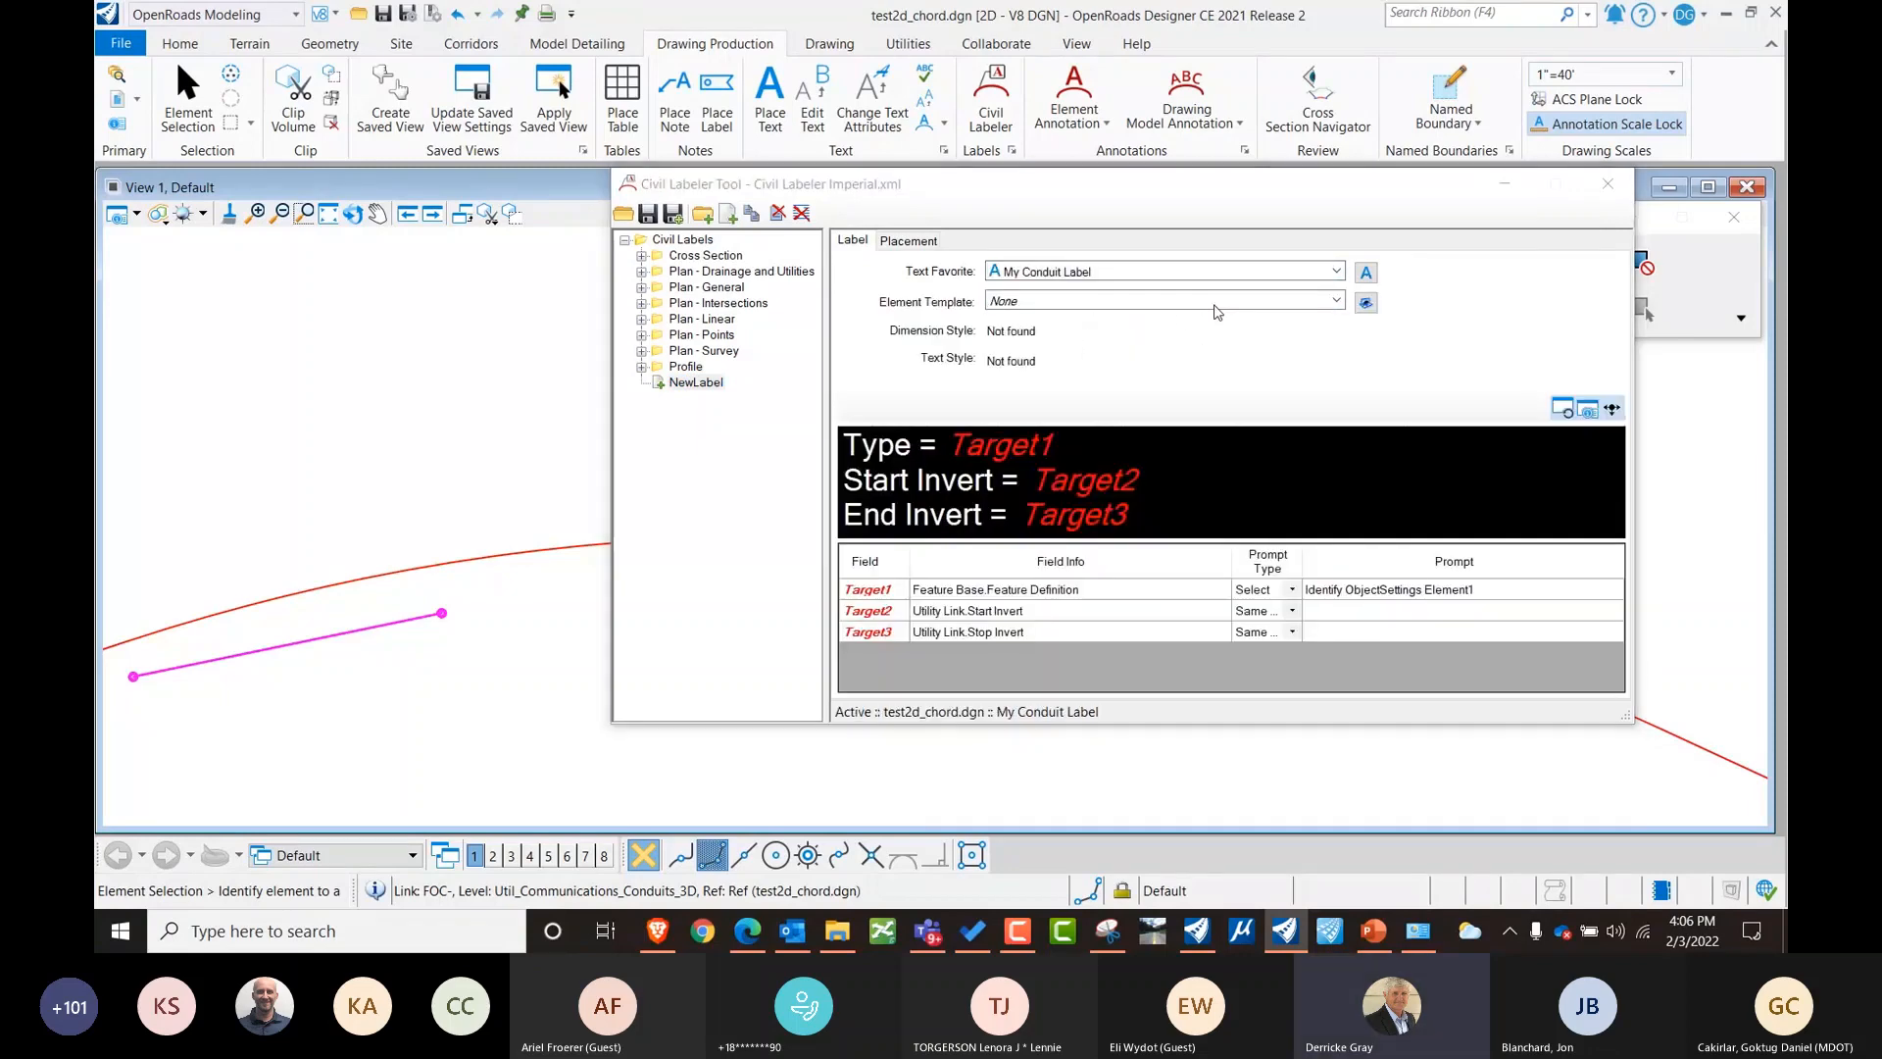
Set the new label's element template to DU Annotation from the Annotation group.
left_click(1181, 303)
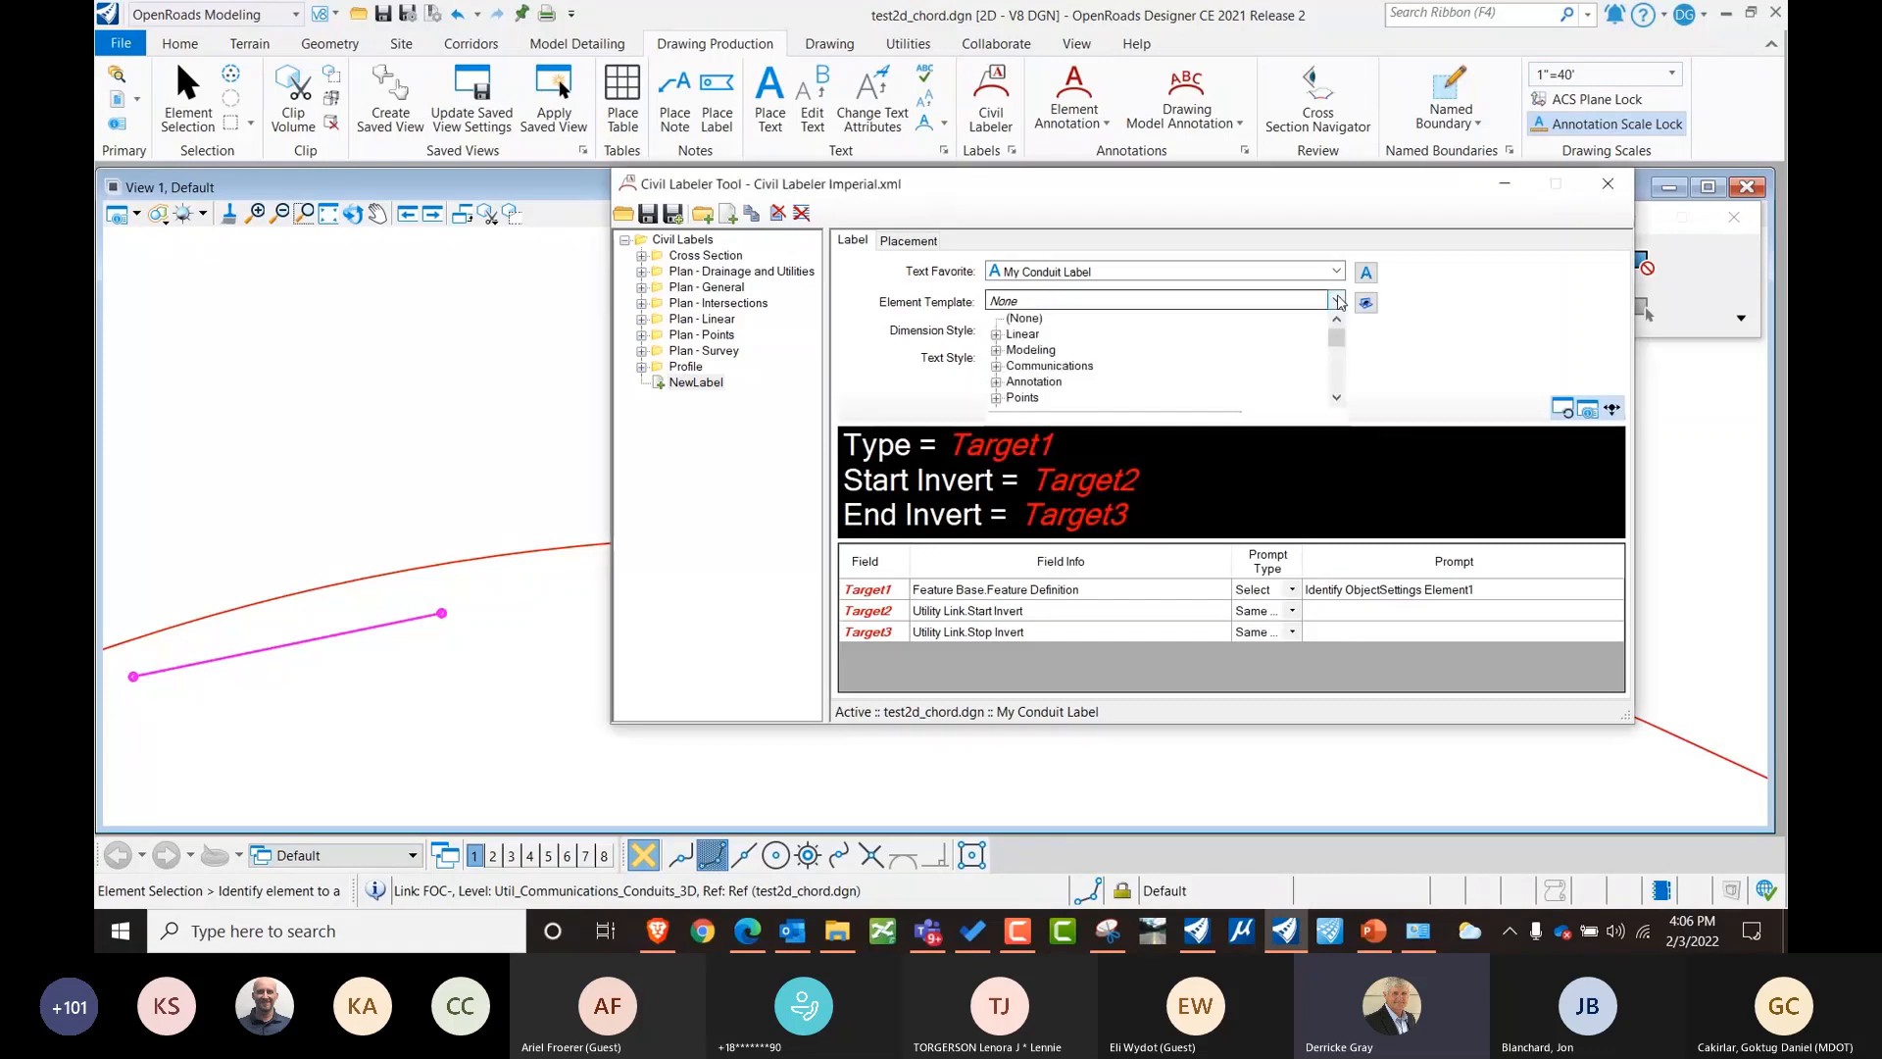
left_click(995, 382)
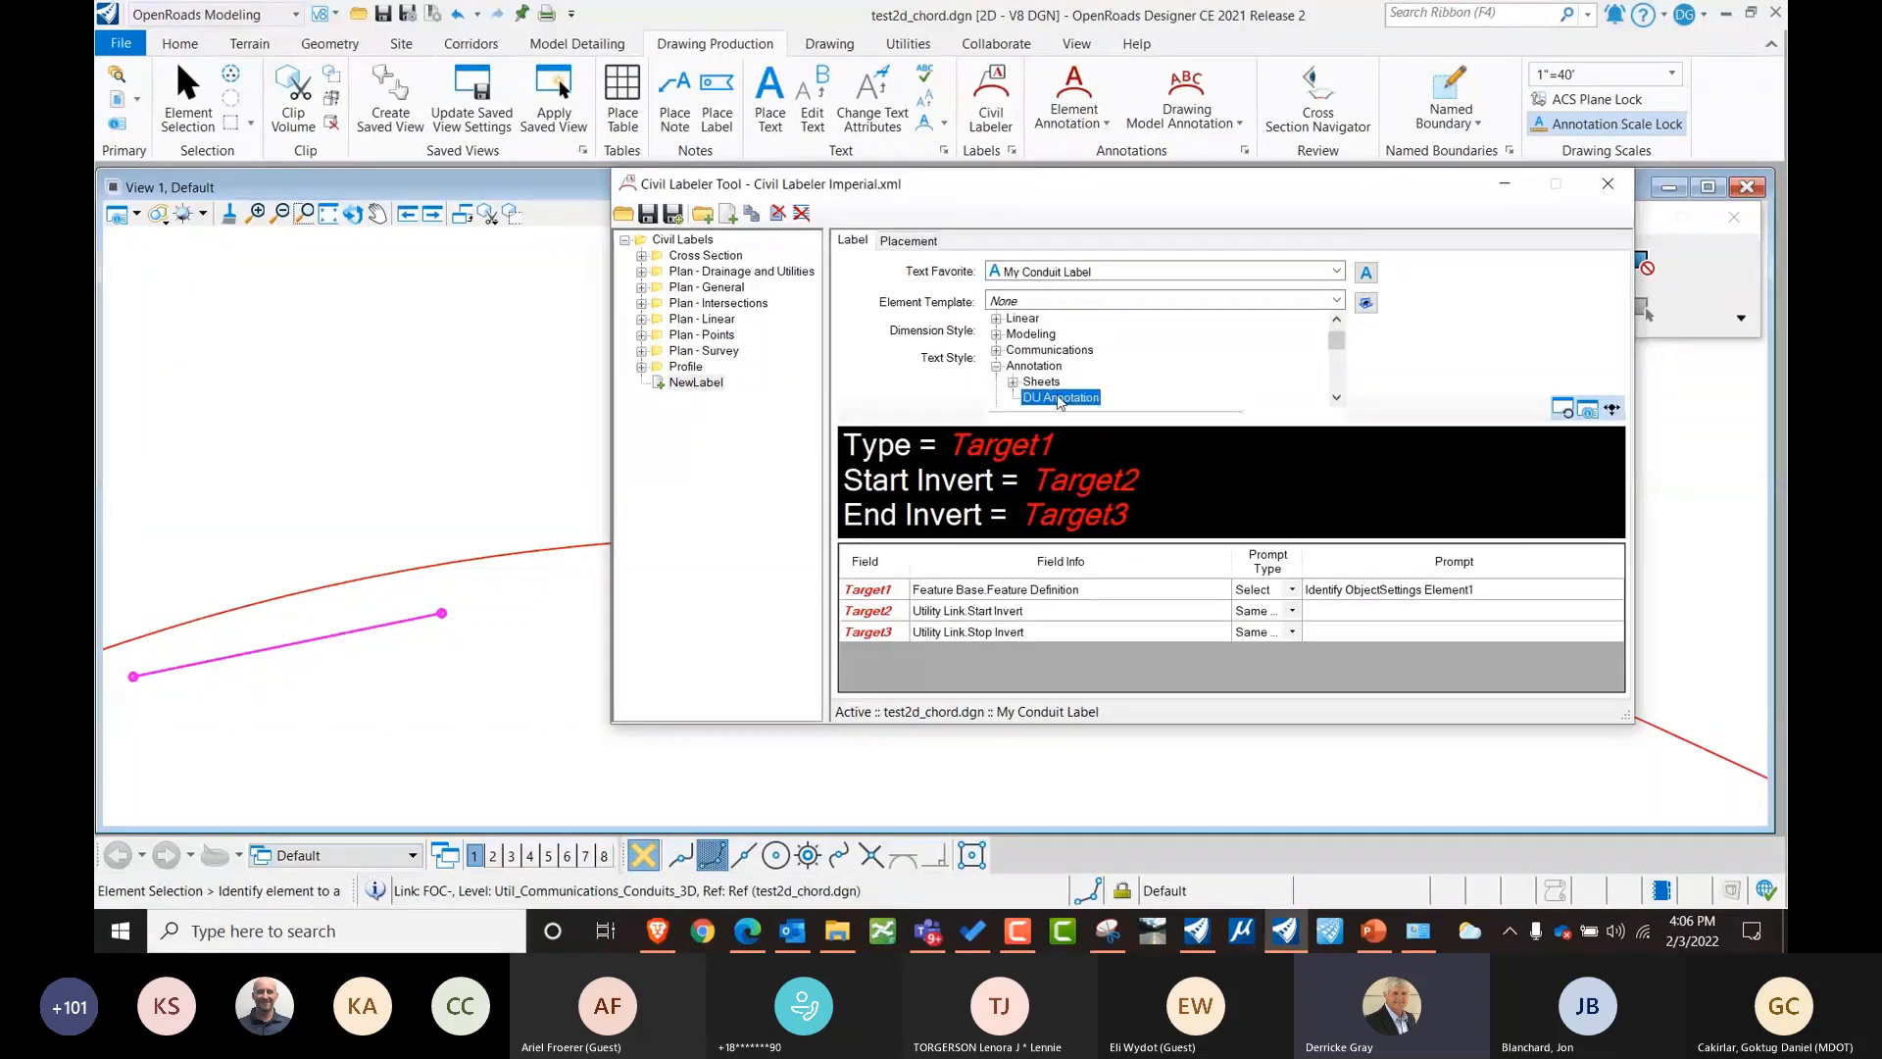
left_click(1057, 397)
Start placing the label on the magenta conduit, picking a point on it, and set the label rotation to Horizontal.
left_click(1479, 645)
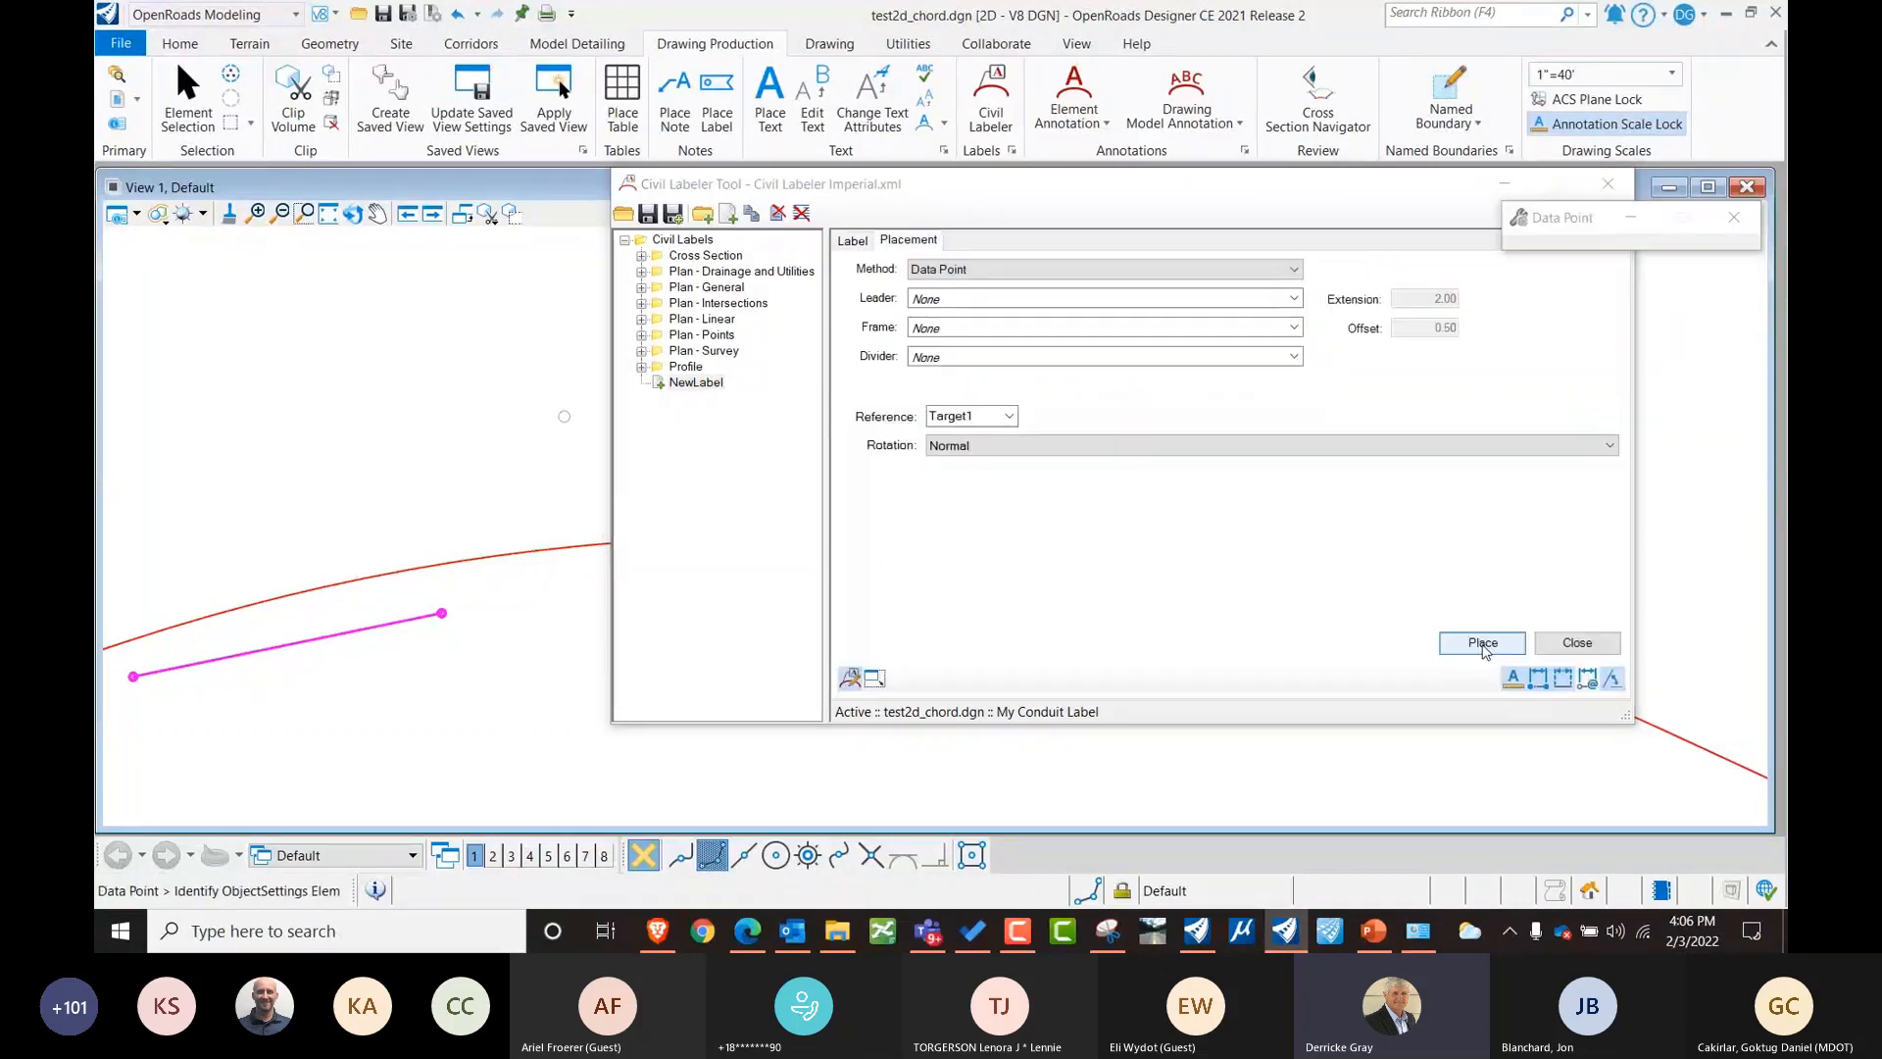
left_click(388, 624)
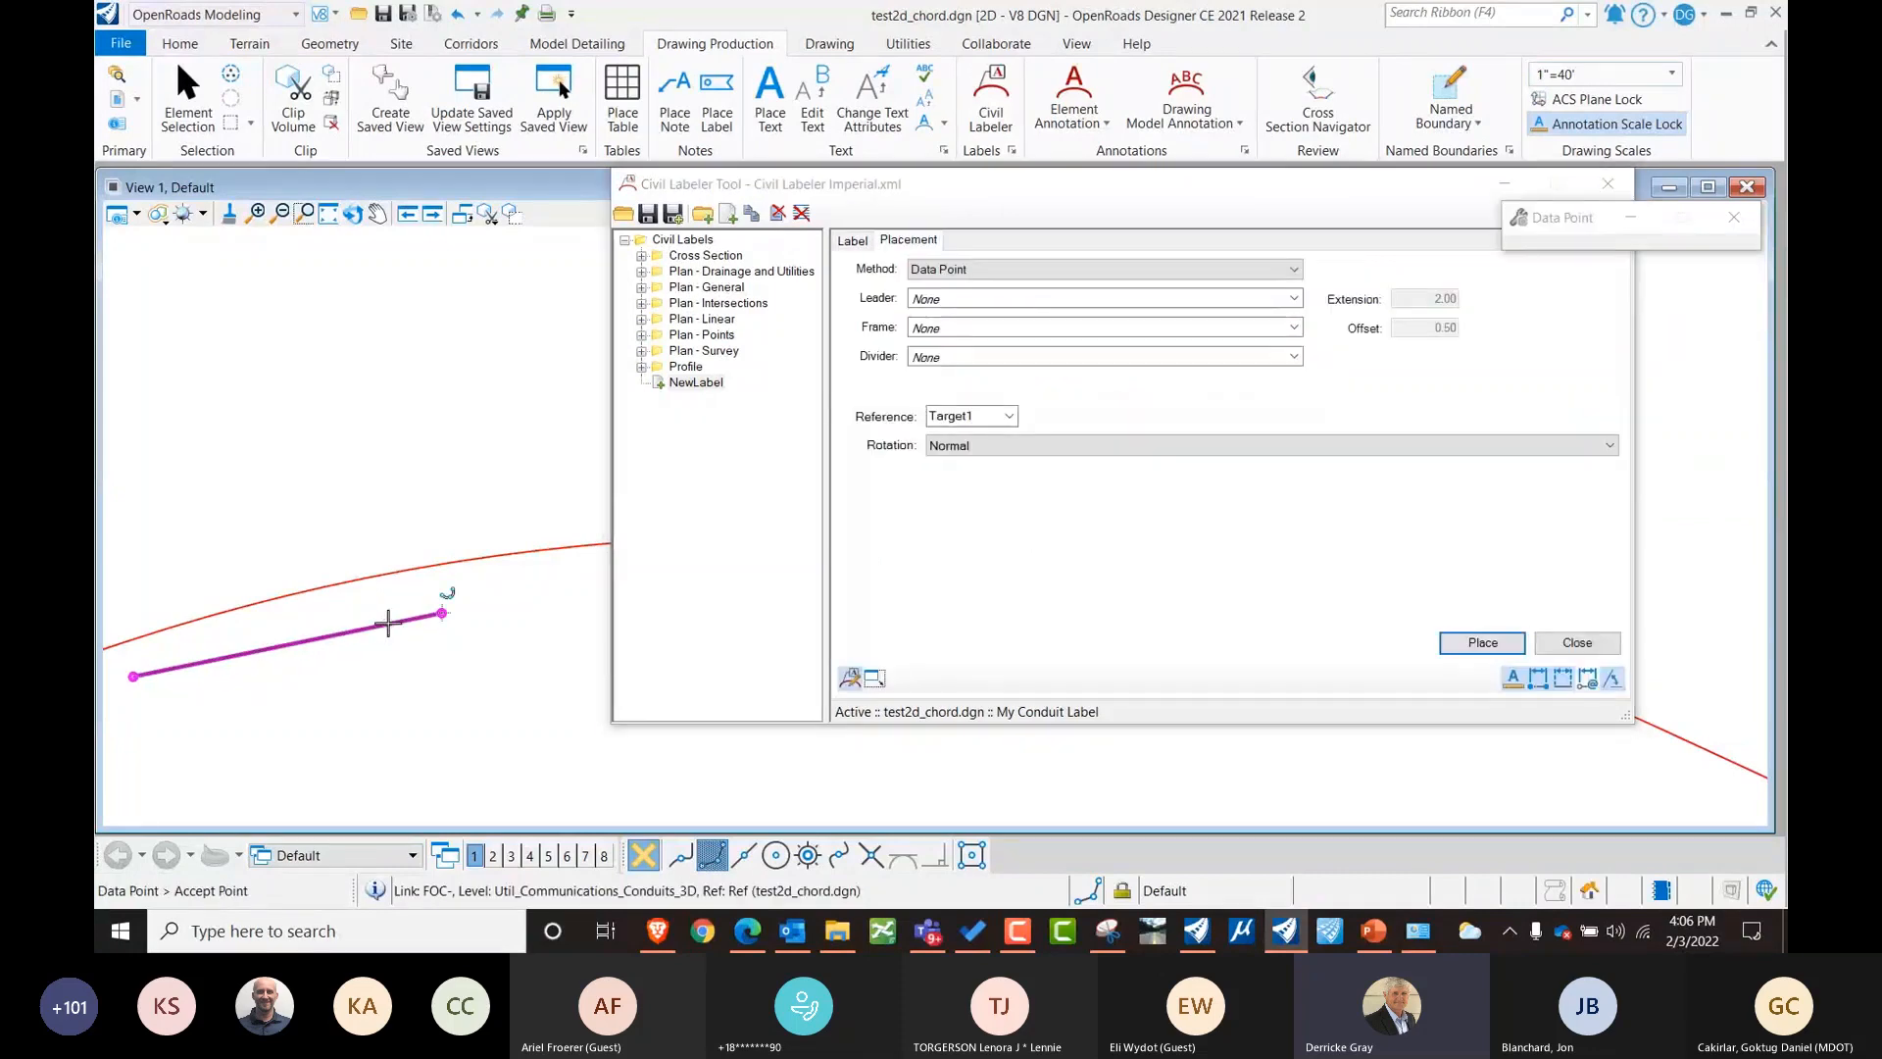
left_click(255, 598)
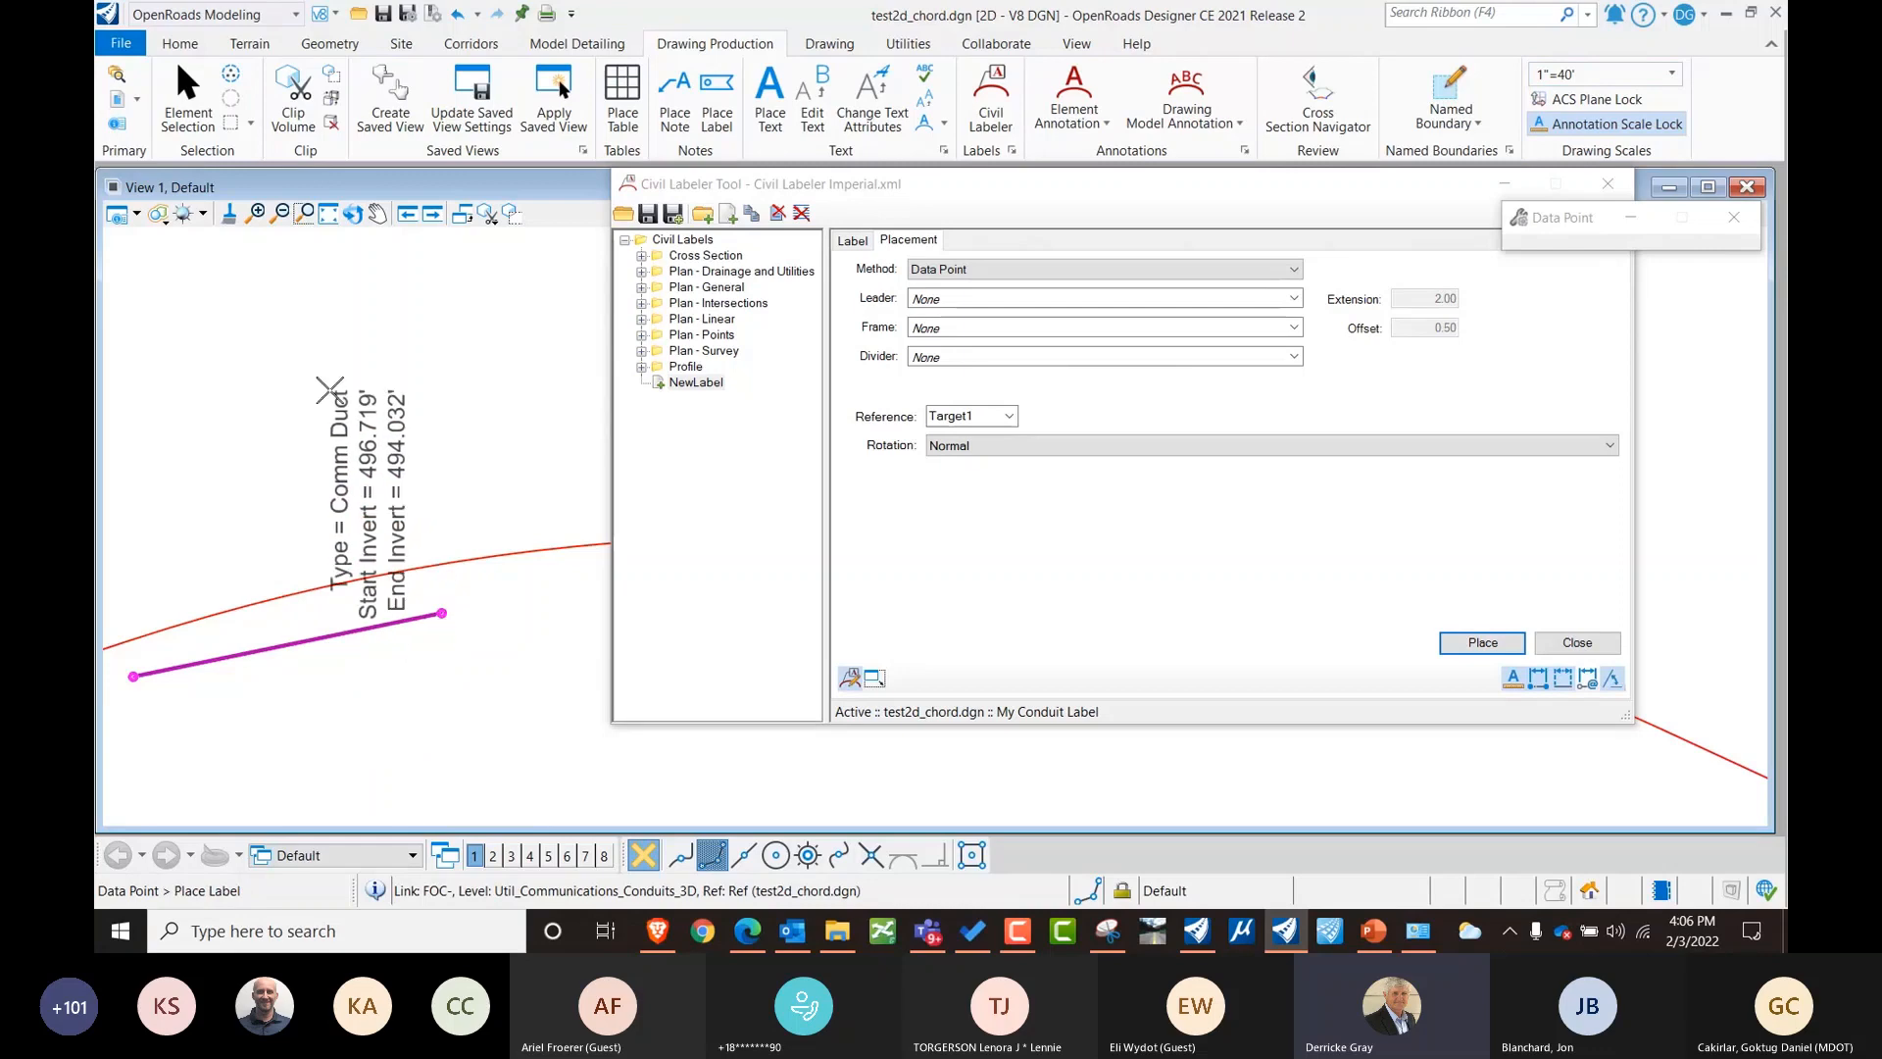
left_click(1047, 445)
left_click(995, 479)
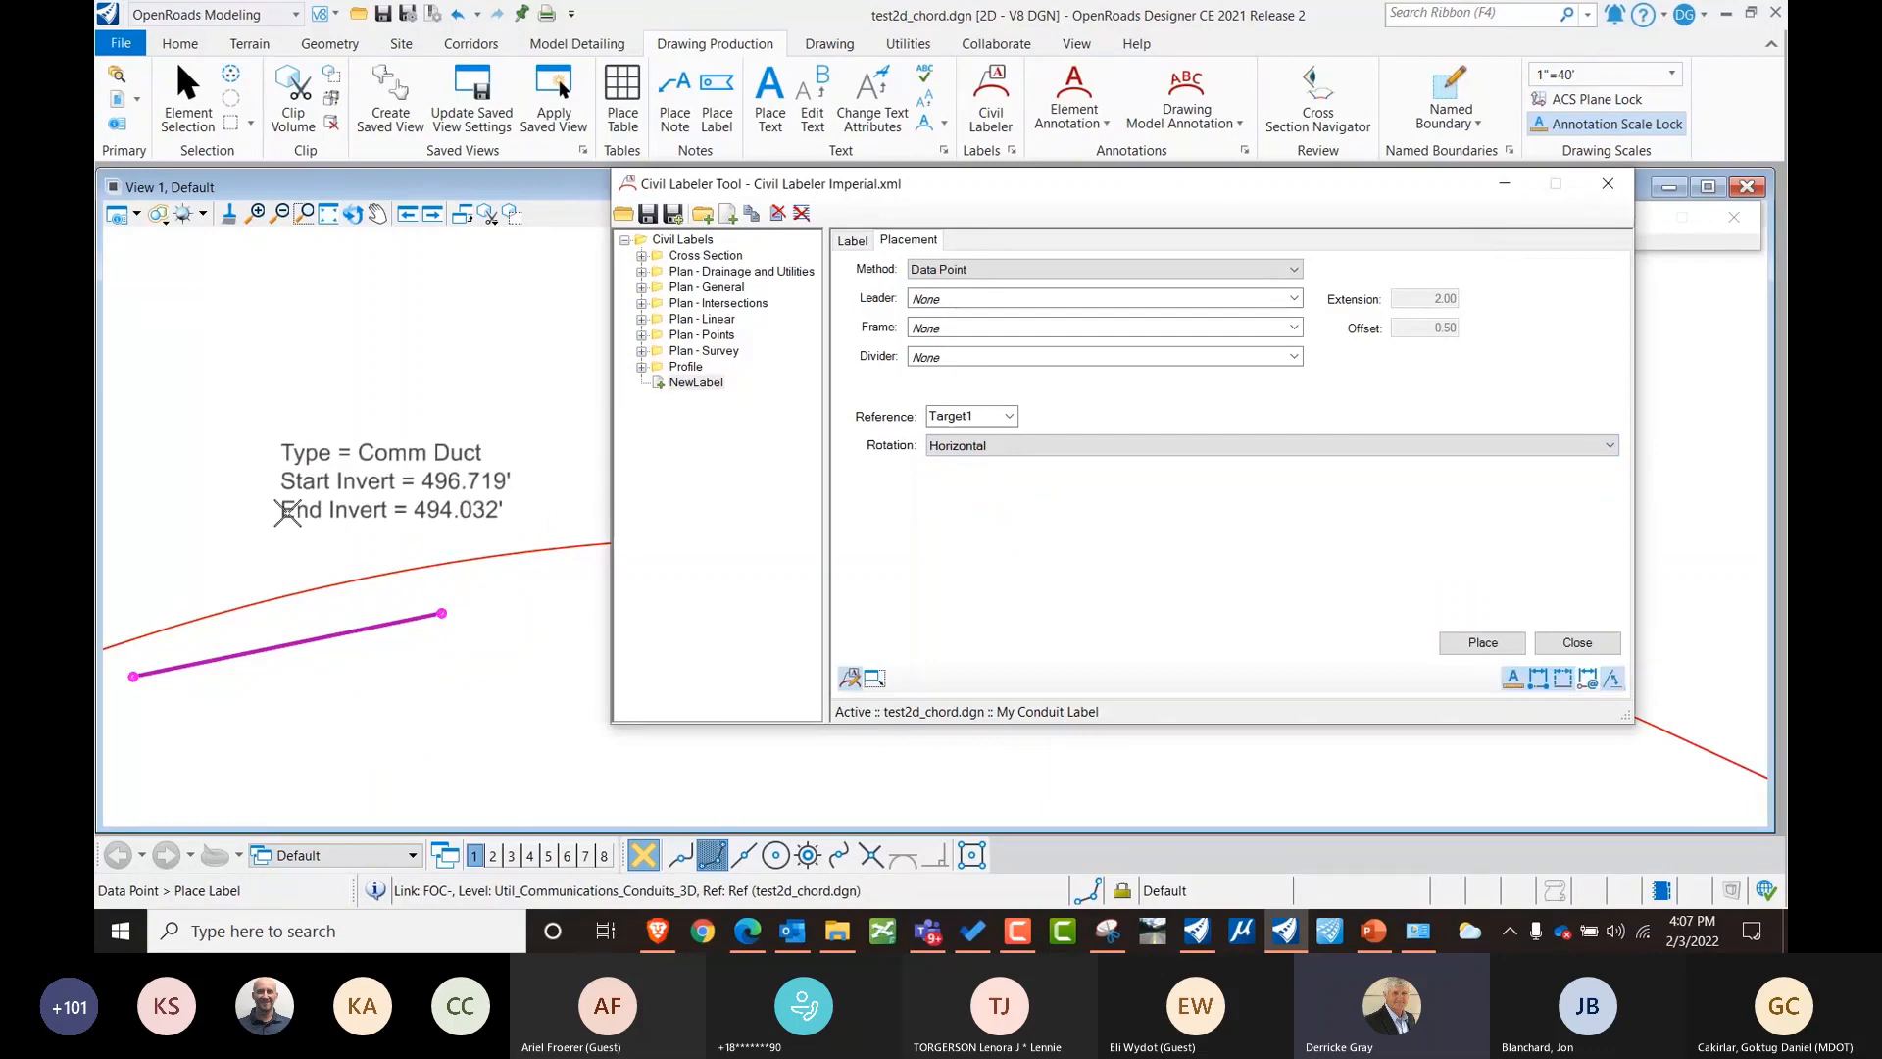
Give the conduit label an Auto leader and choose a frame shape for its text.
left_click(1292, 299)
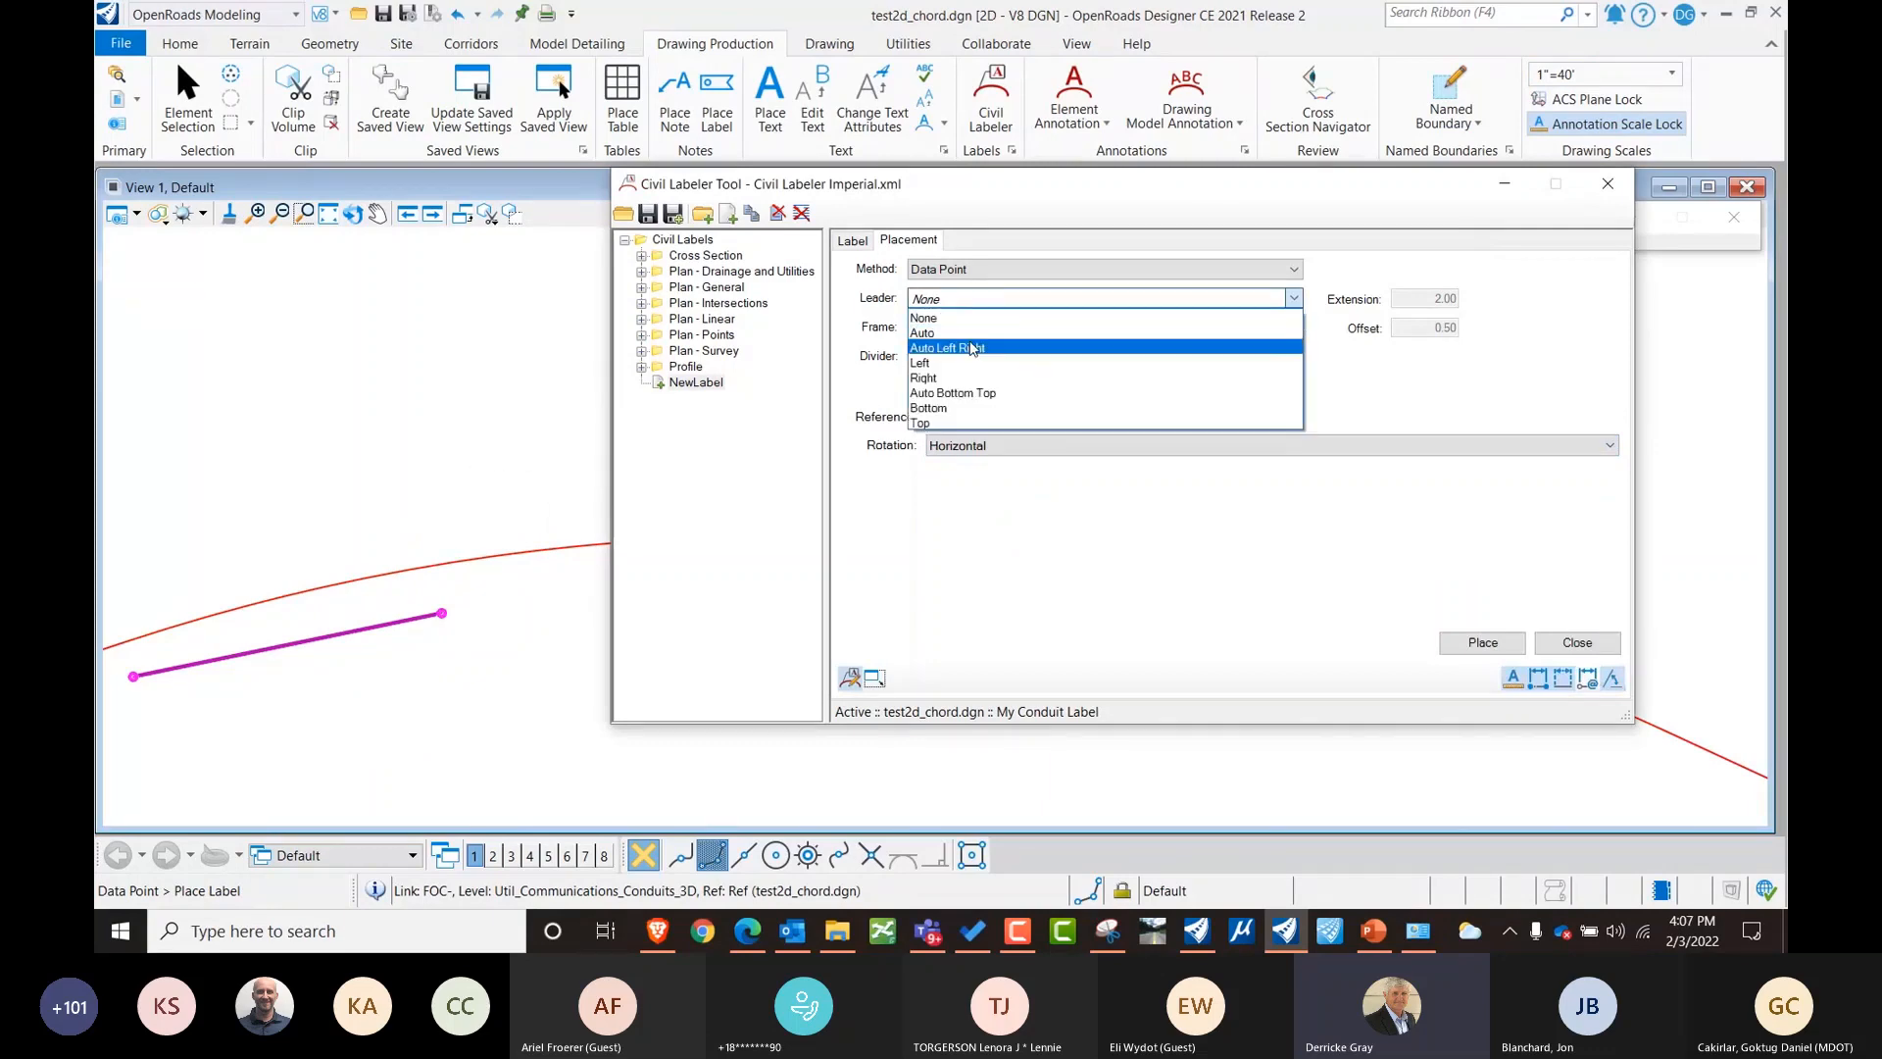
left_click(924, 333)
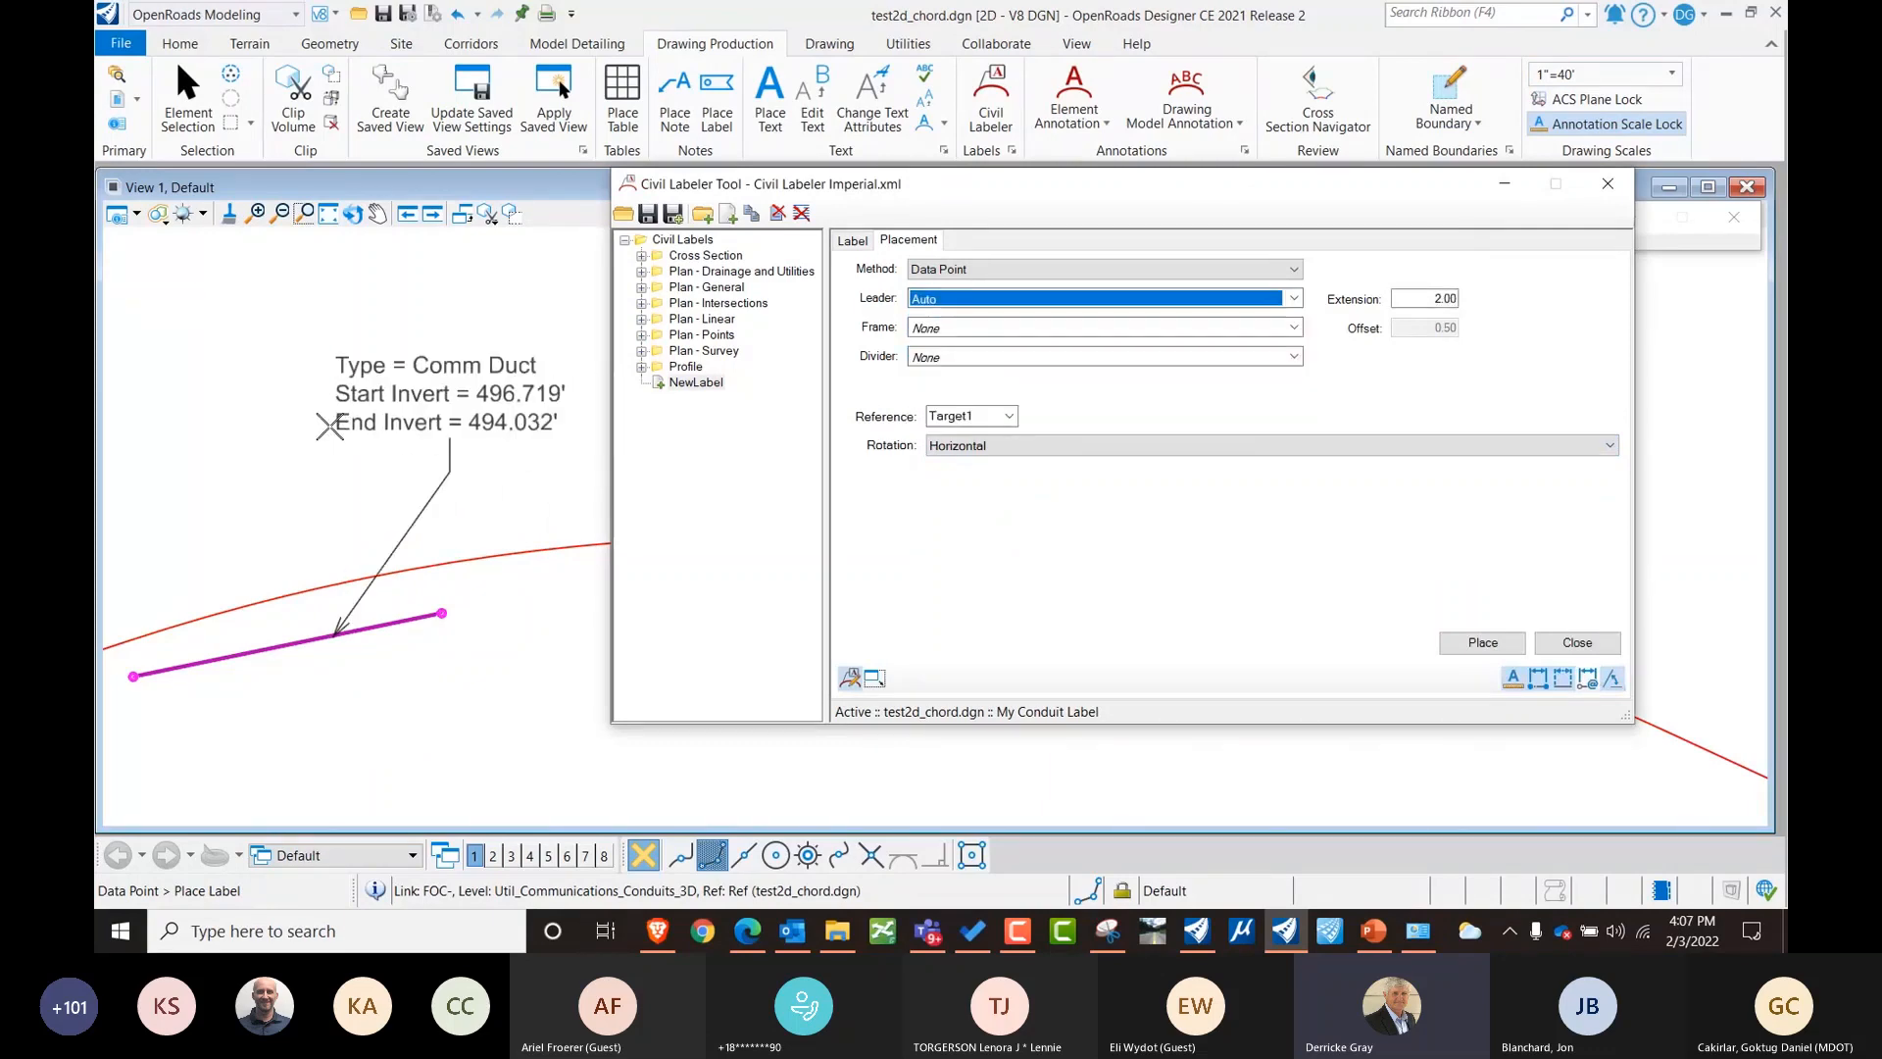
left_click(1264, 334)
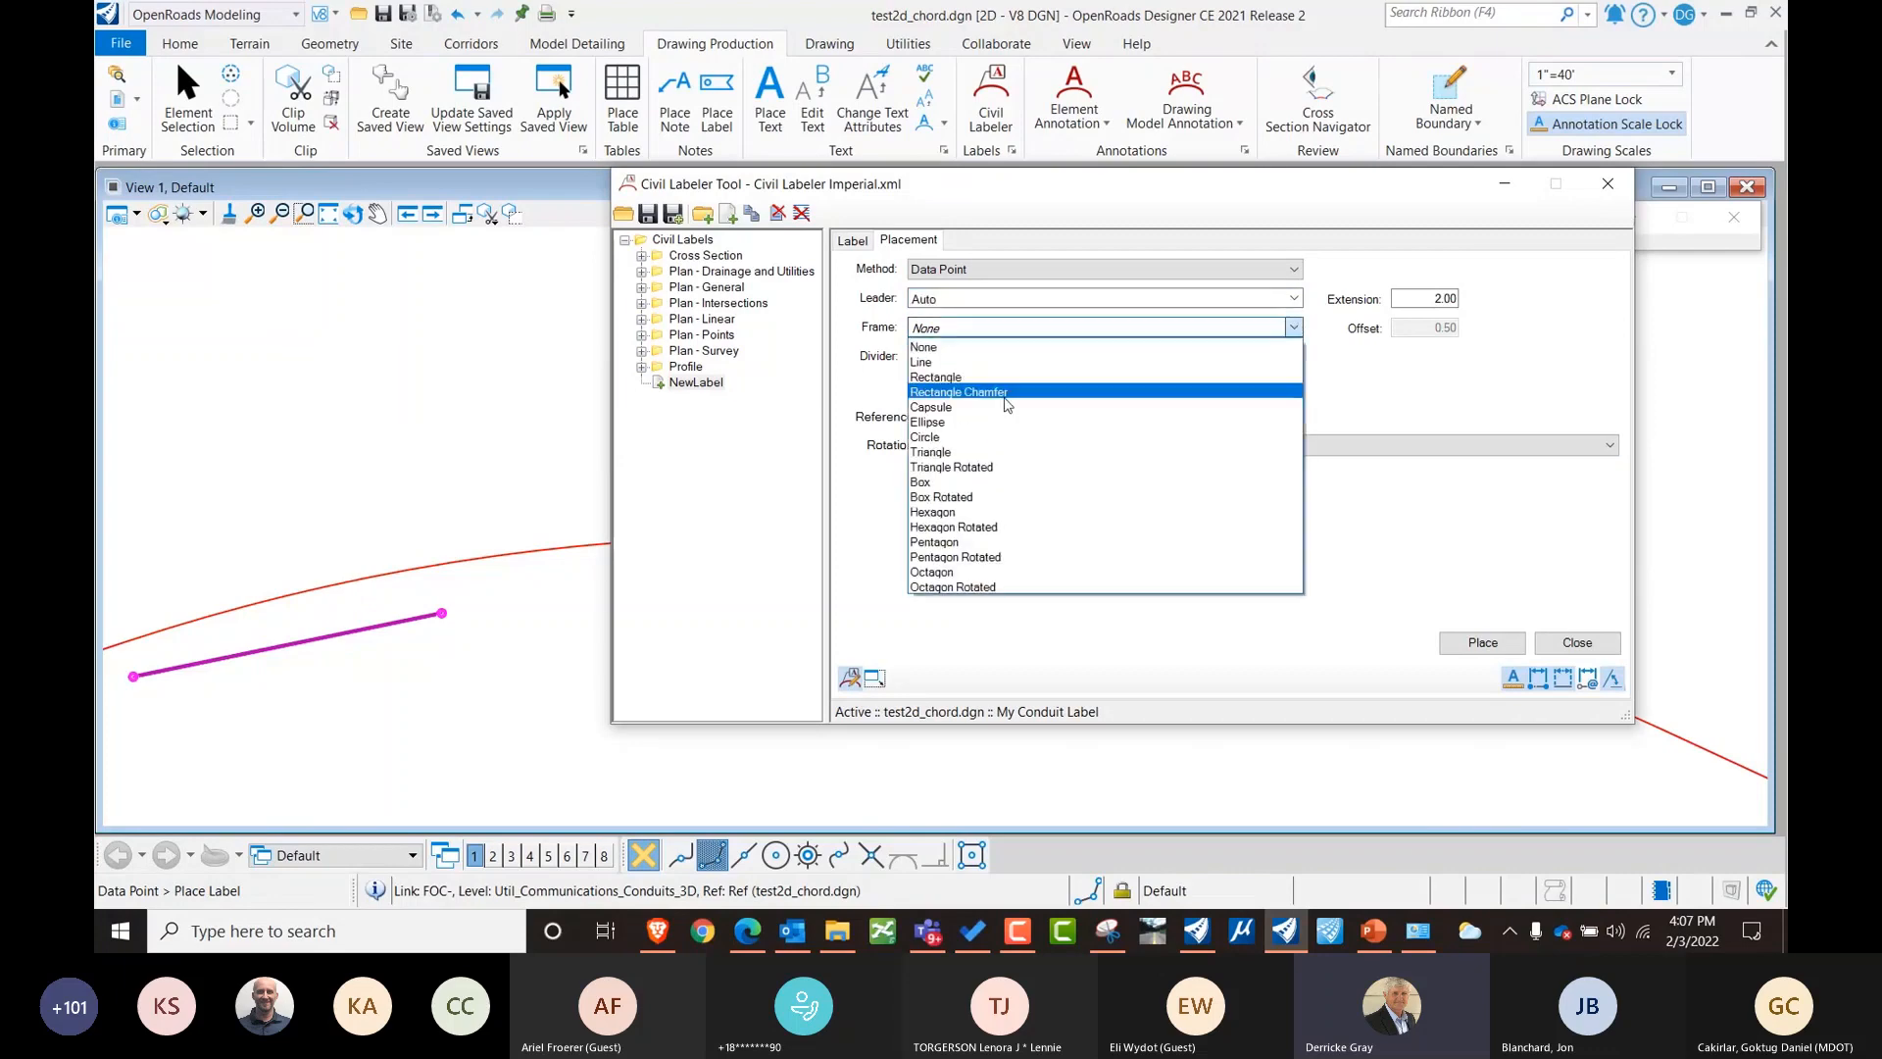
left_click(983, 409)
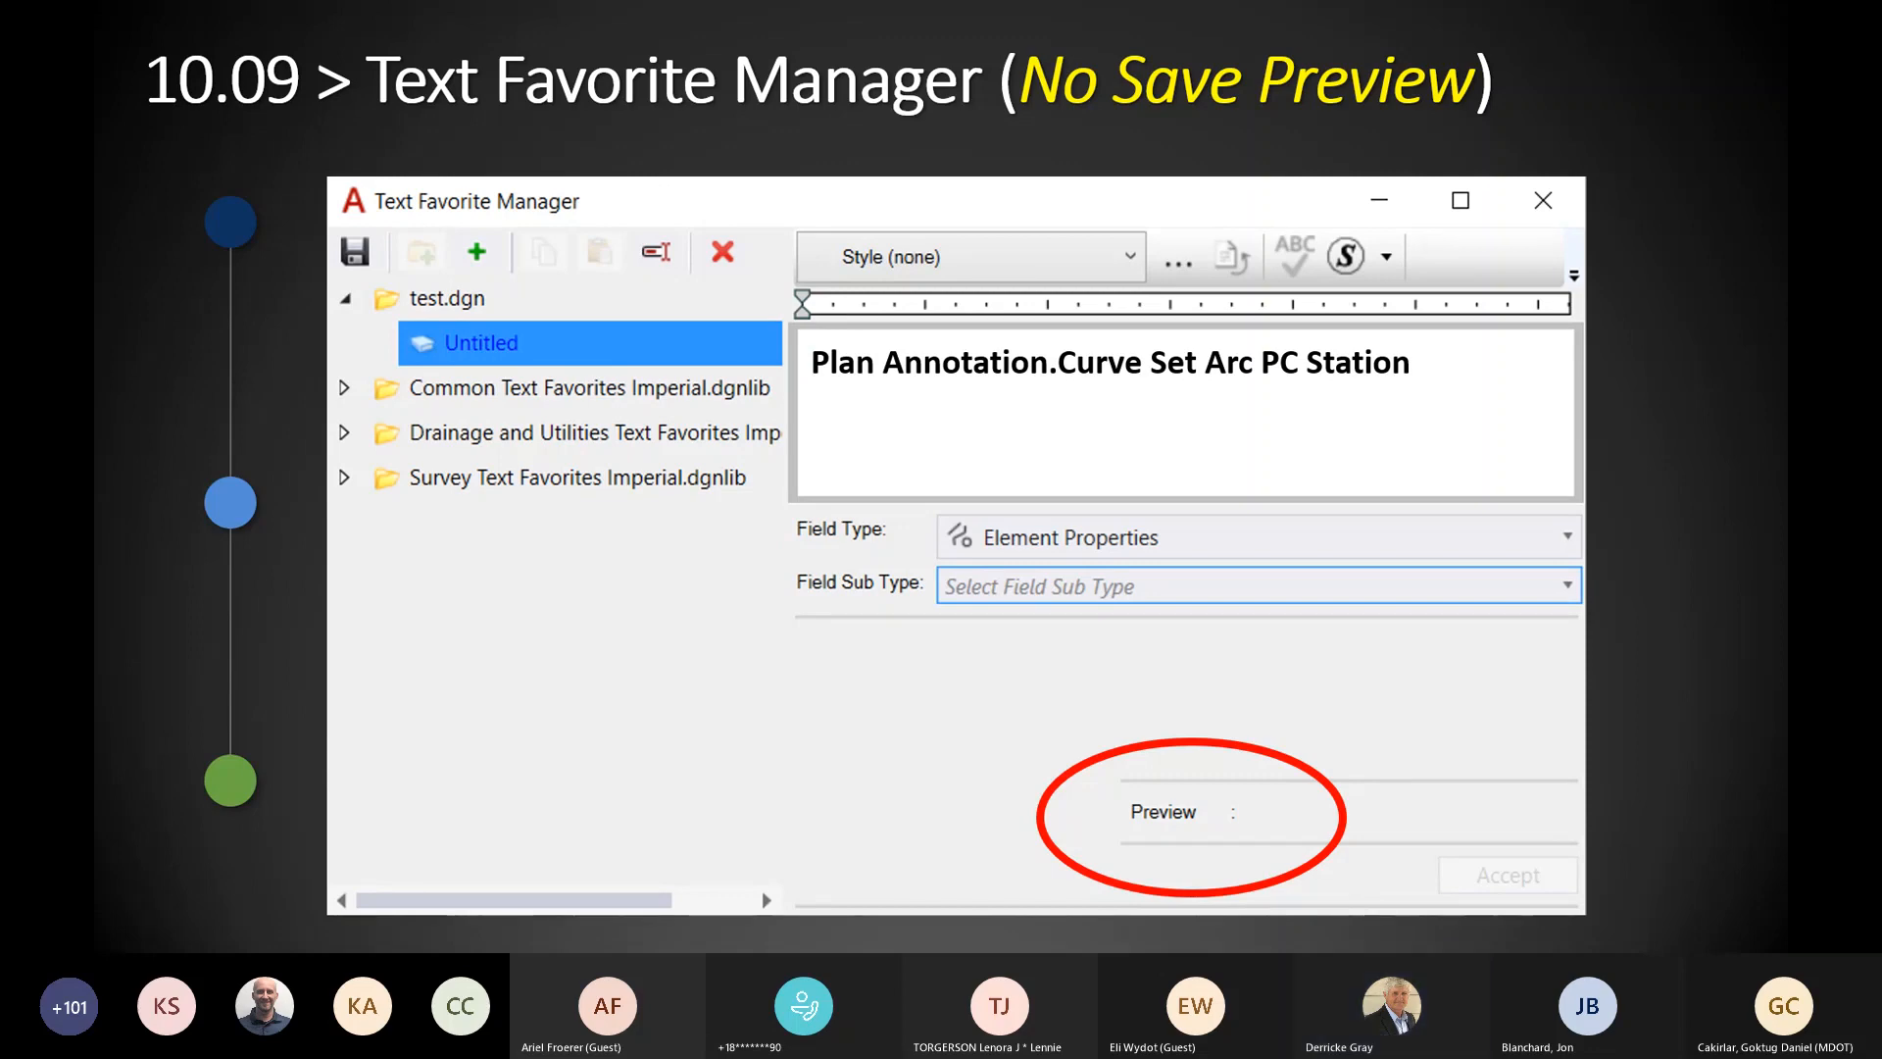
key("Right")
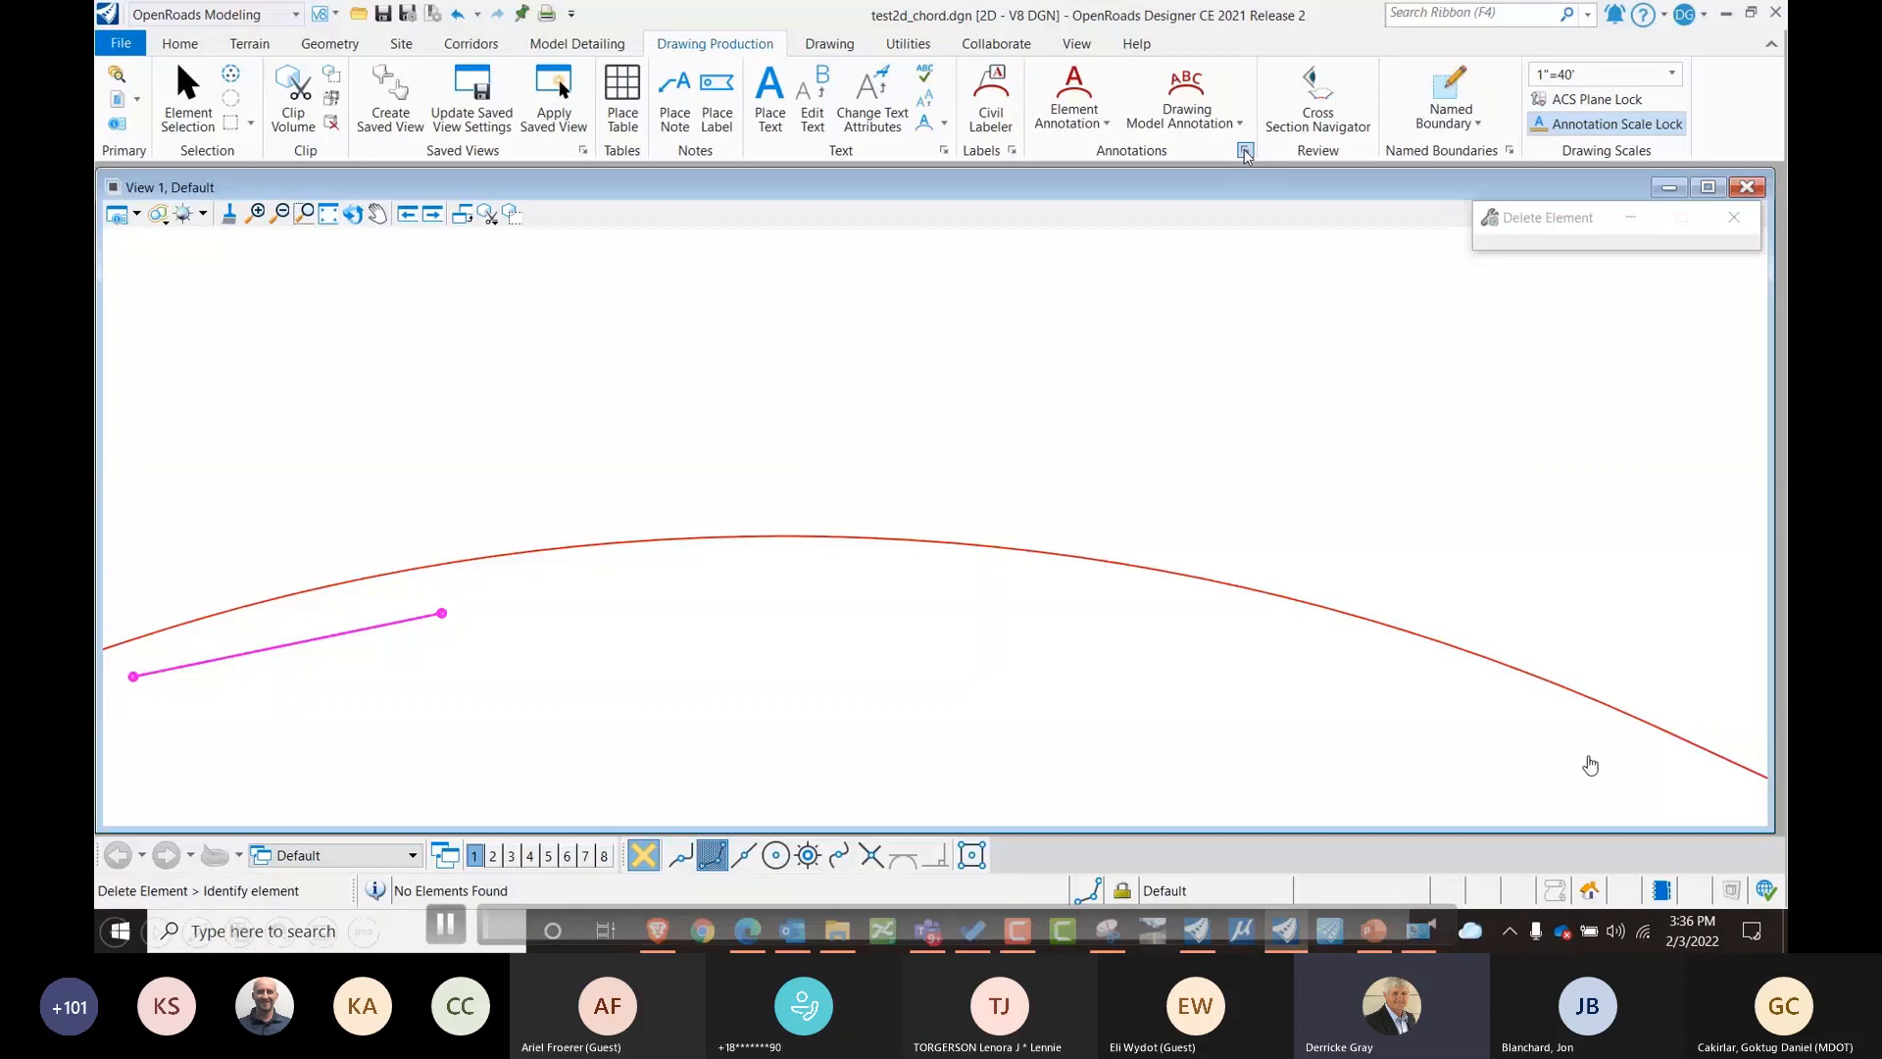
Examine the fixed text and Plan Annotation fields of the CivLabelerPlan-Station-Offset favorite in the Text Favorite Manager, and close the manager.
left_click(1245, 150)
left_click(843, 294)
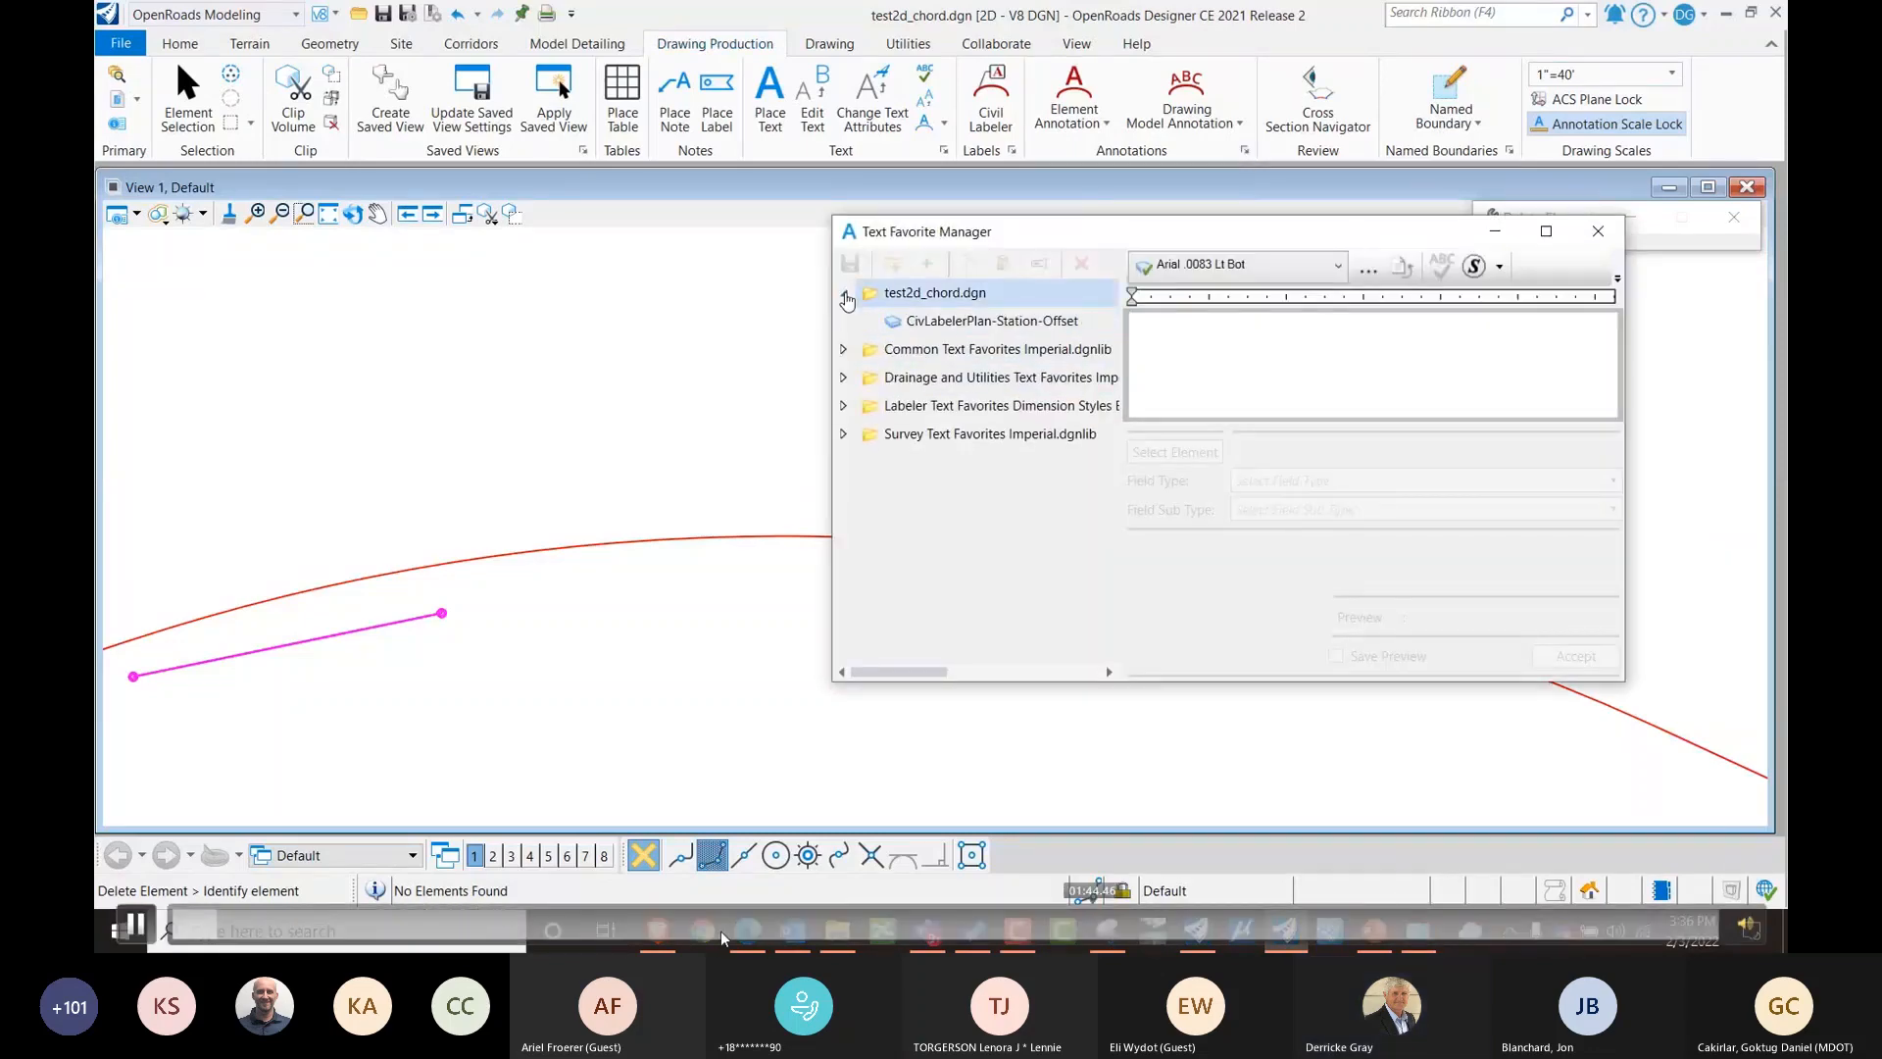
left_click(983, 323)
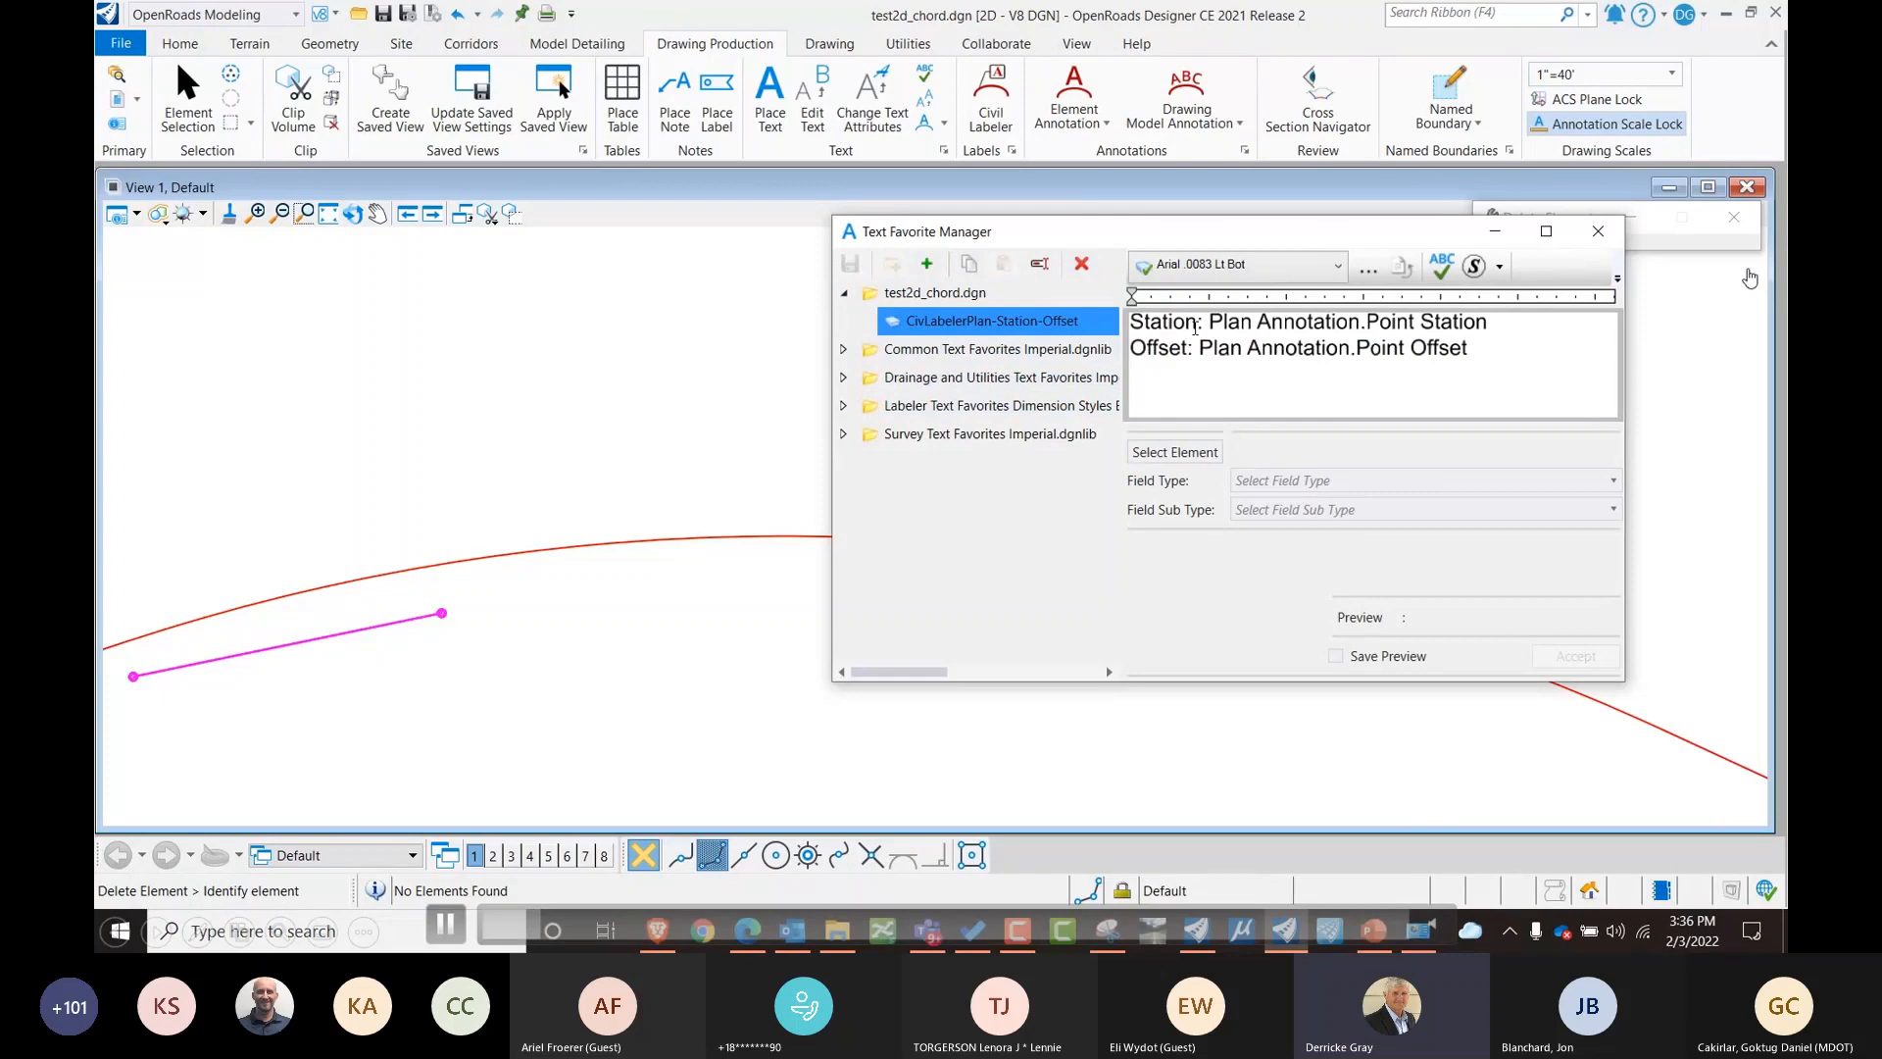
left_click_drag(1197, 323, 1130, 324)
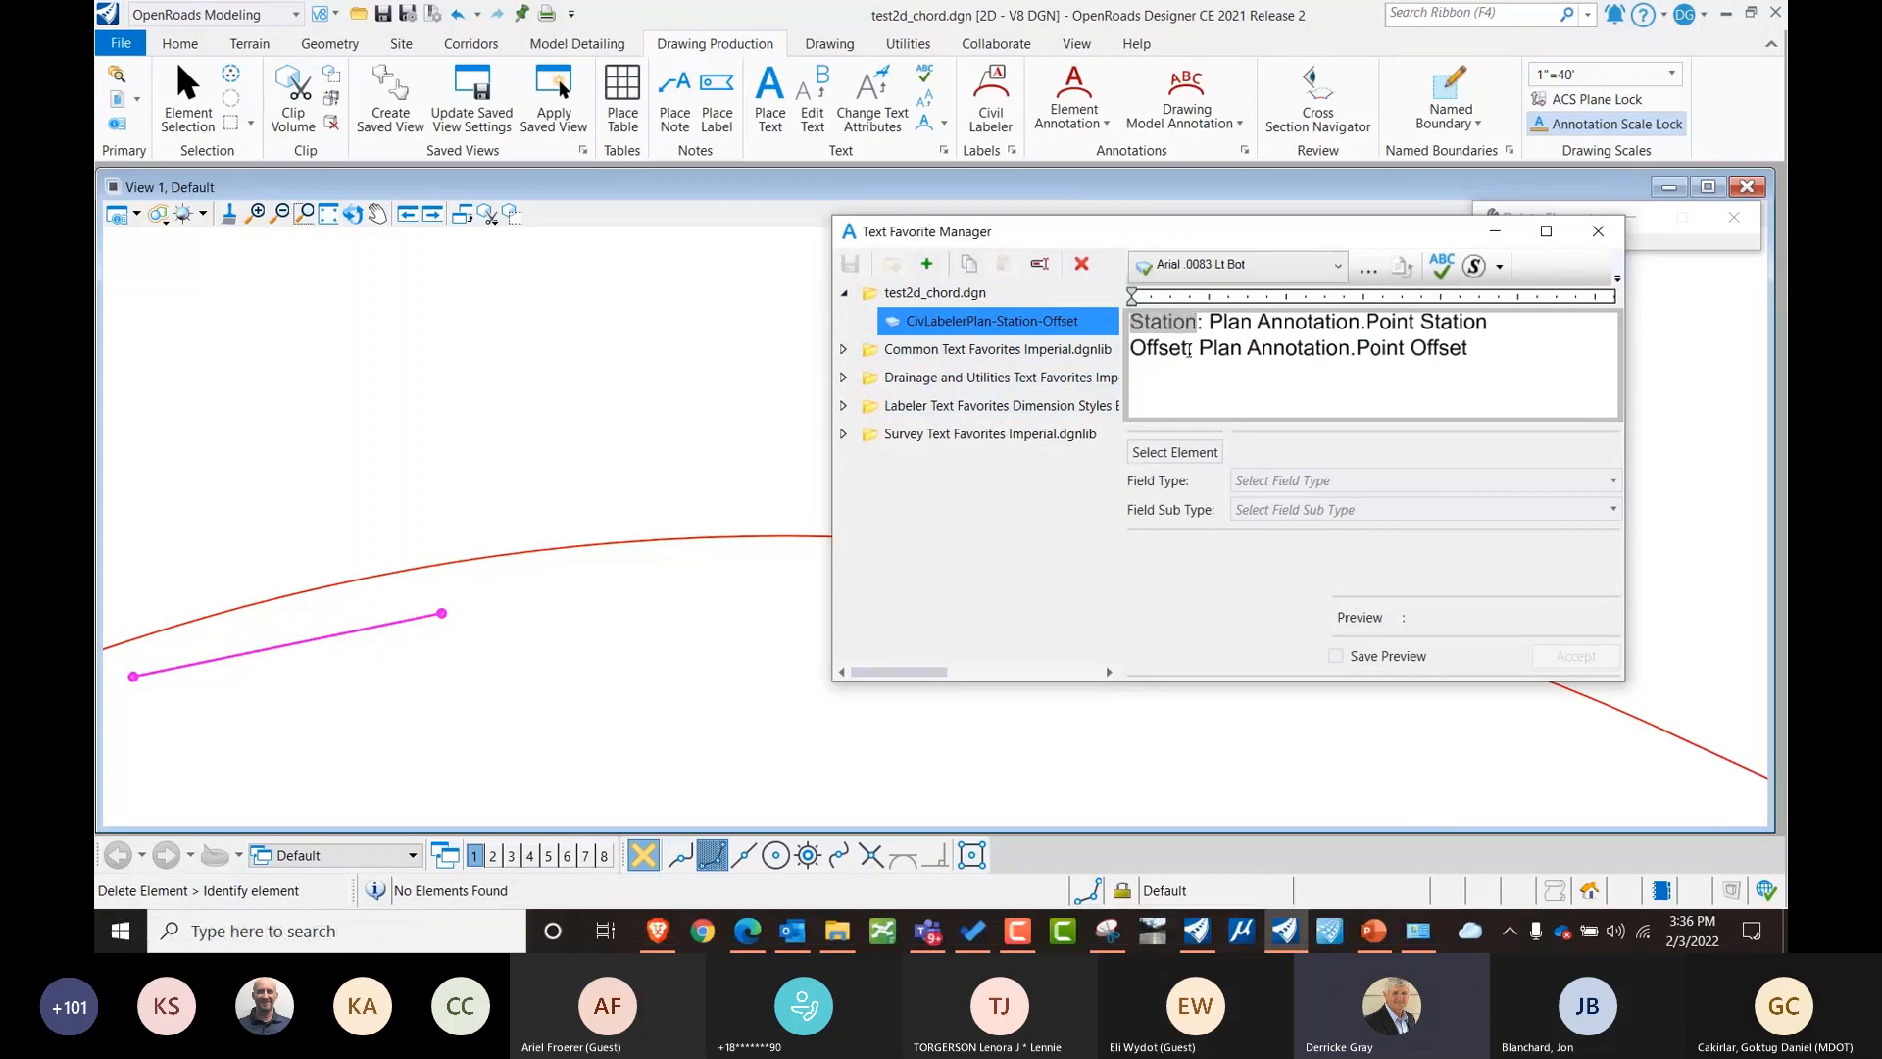
double_click(1186, 349)
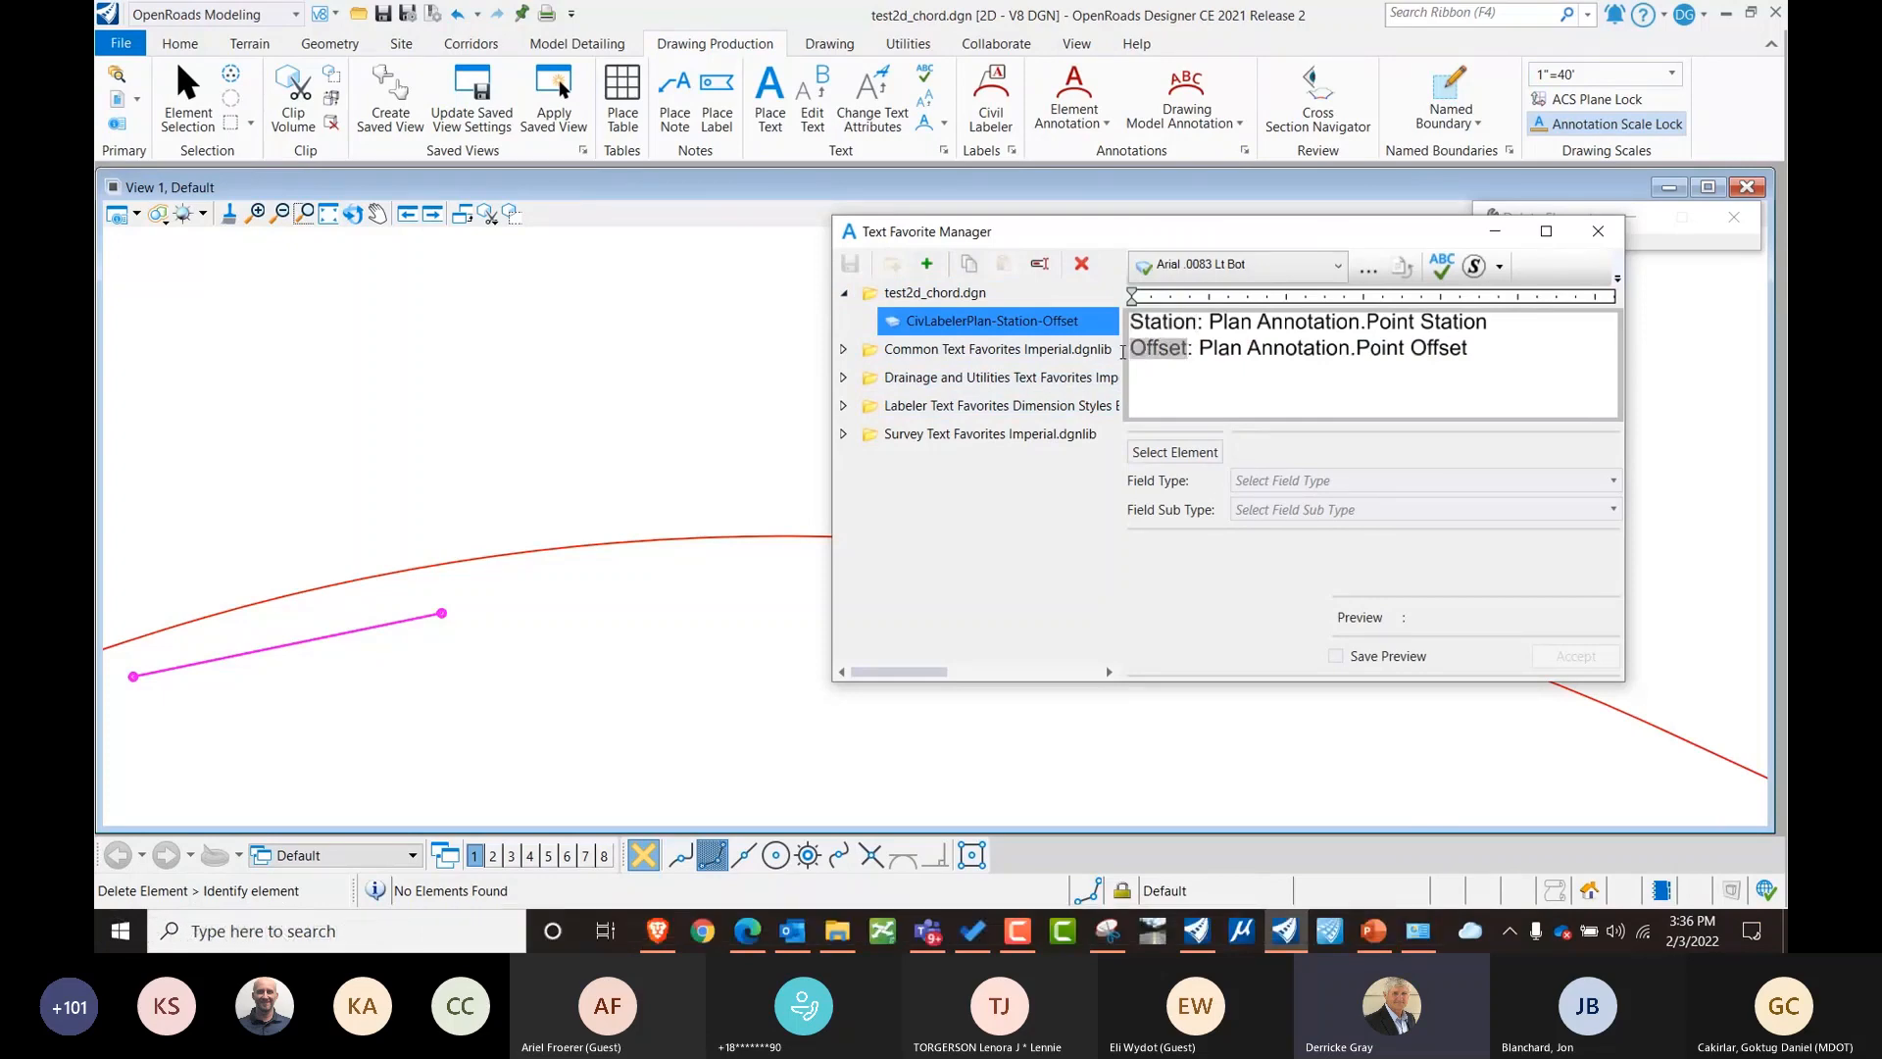
left_click(1493, 323)
left_click(1300, 338)
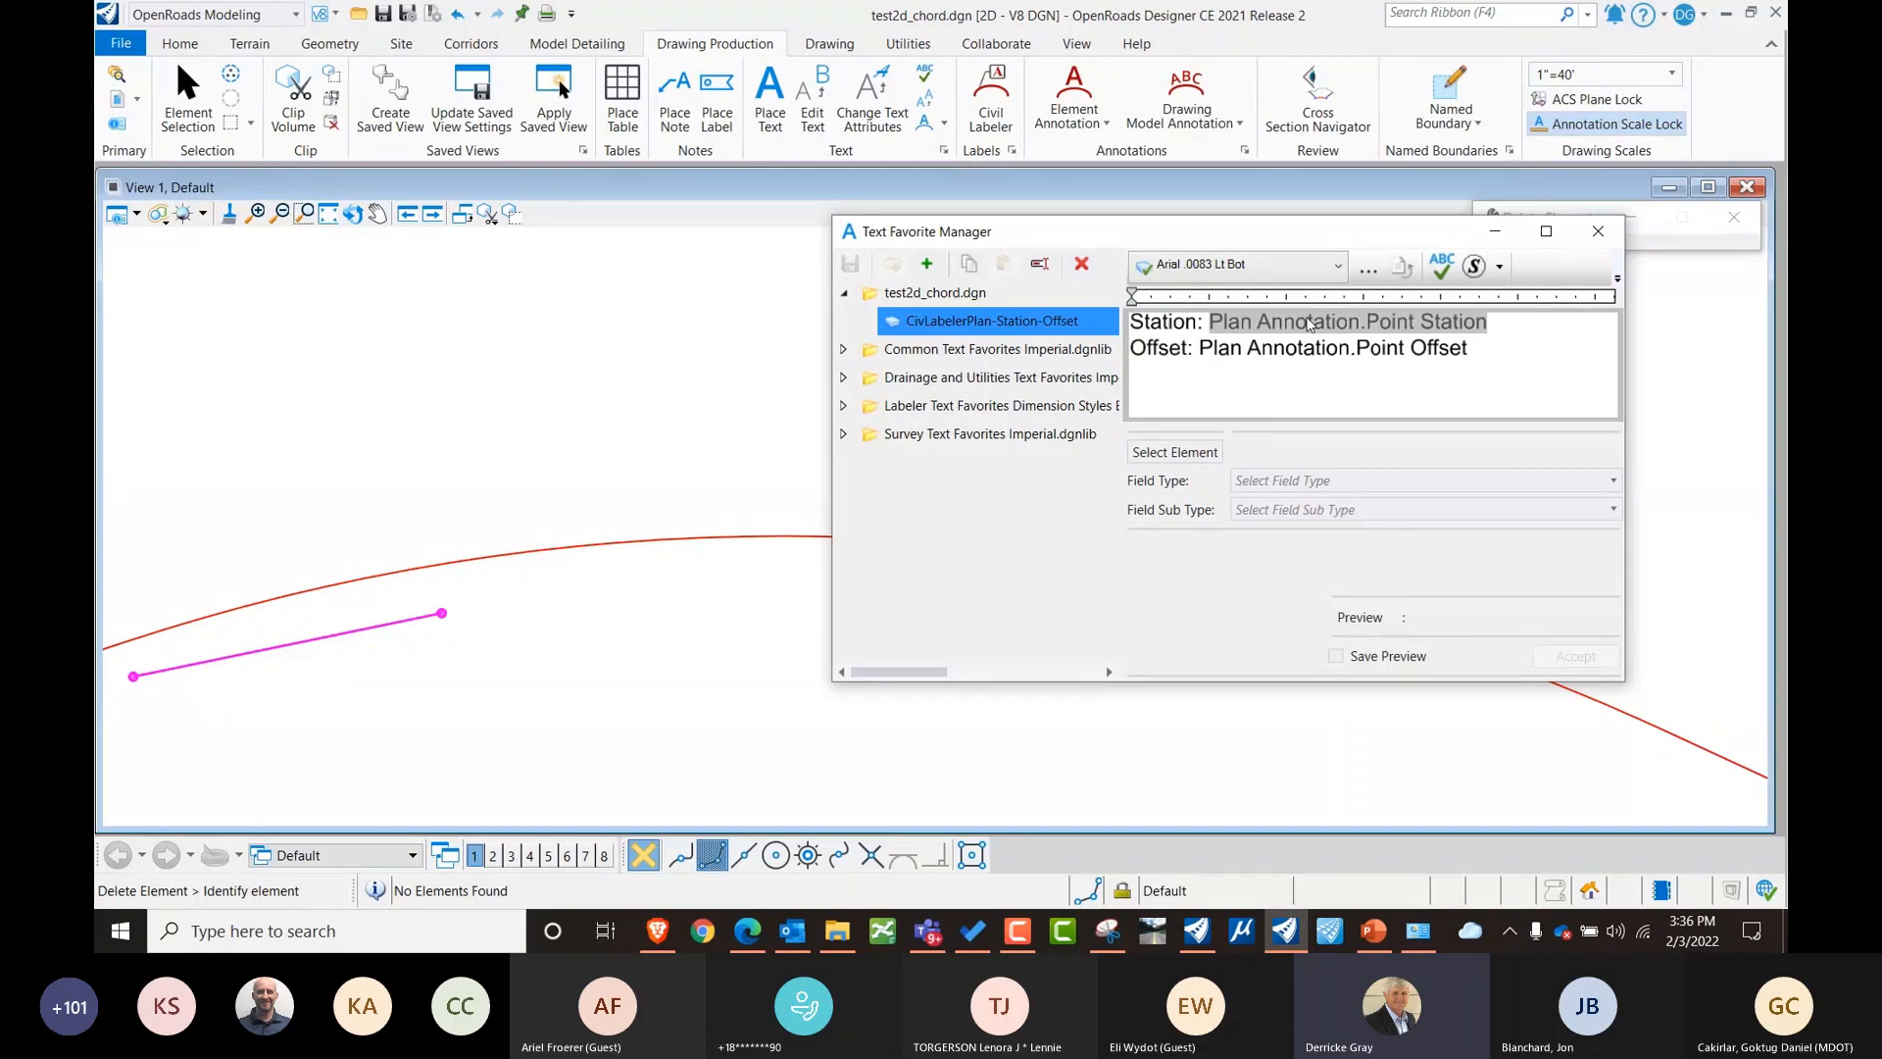
left_click(1397, 384)
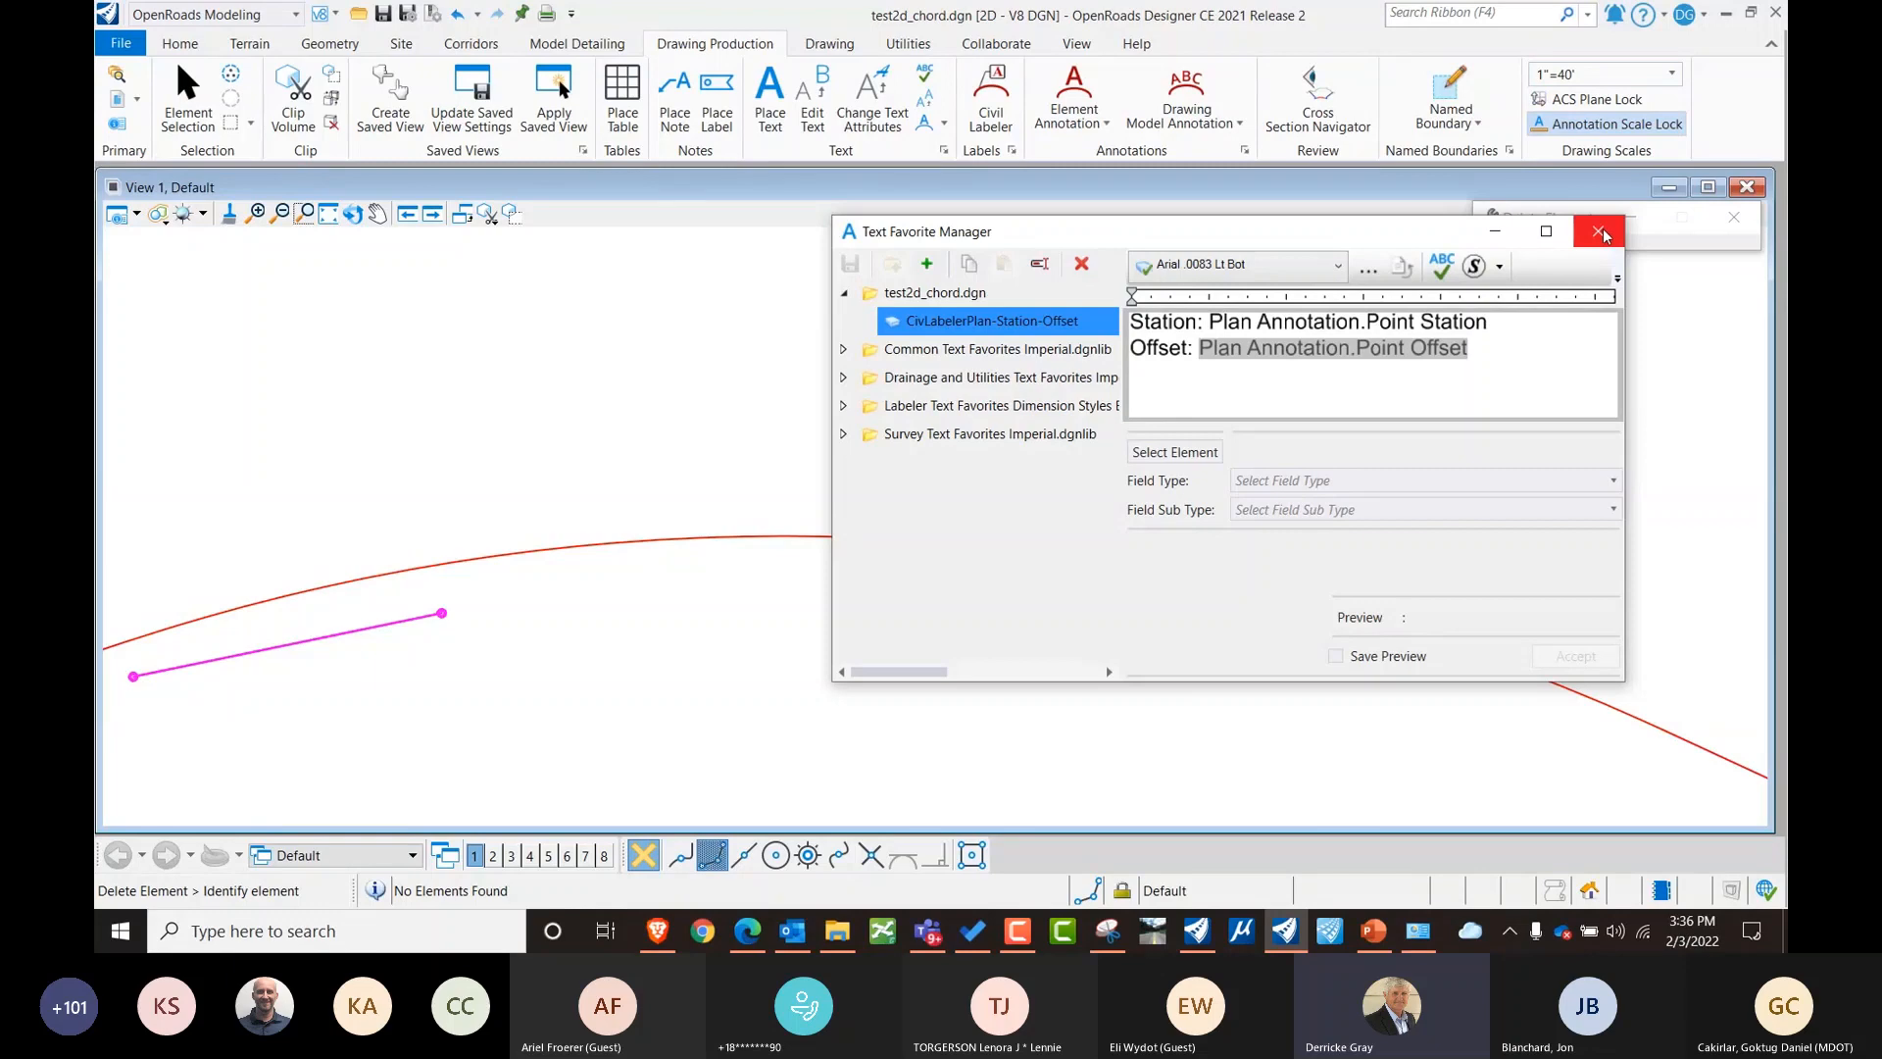
left_click(1600, 233)
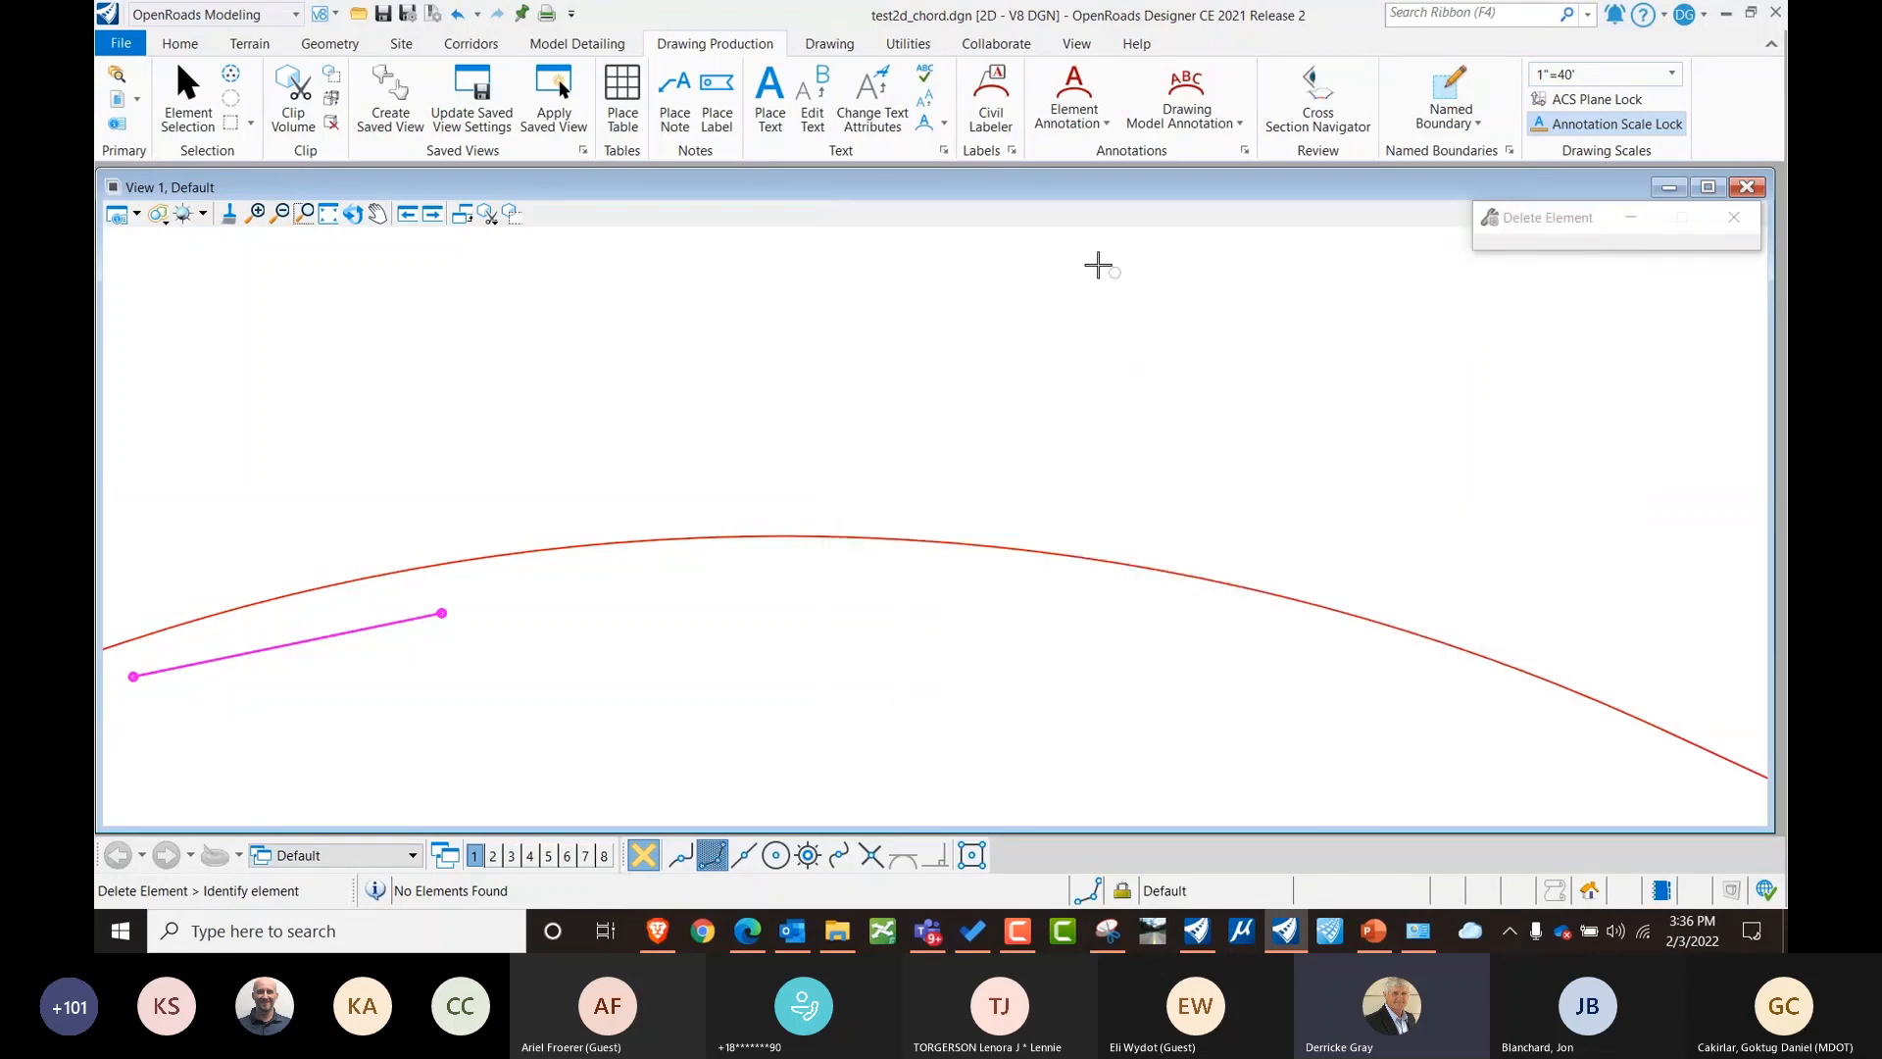
Open the Civil Labeler and select the Station-Offset label under Plan - Points.
left_click(991, 103)
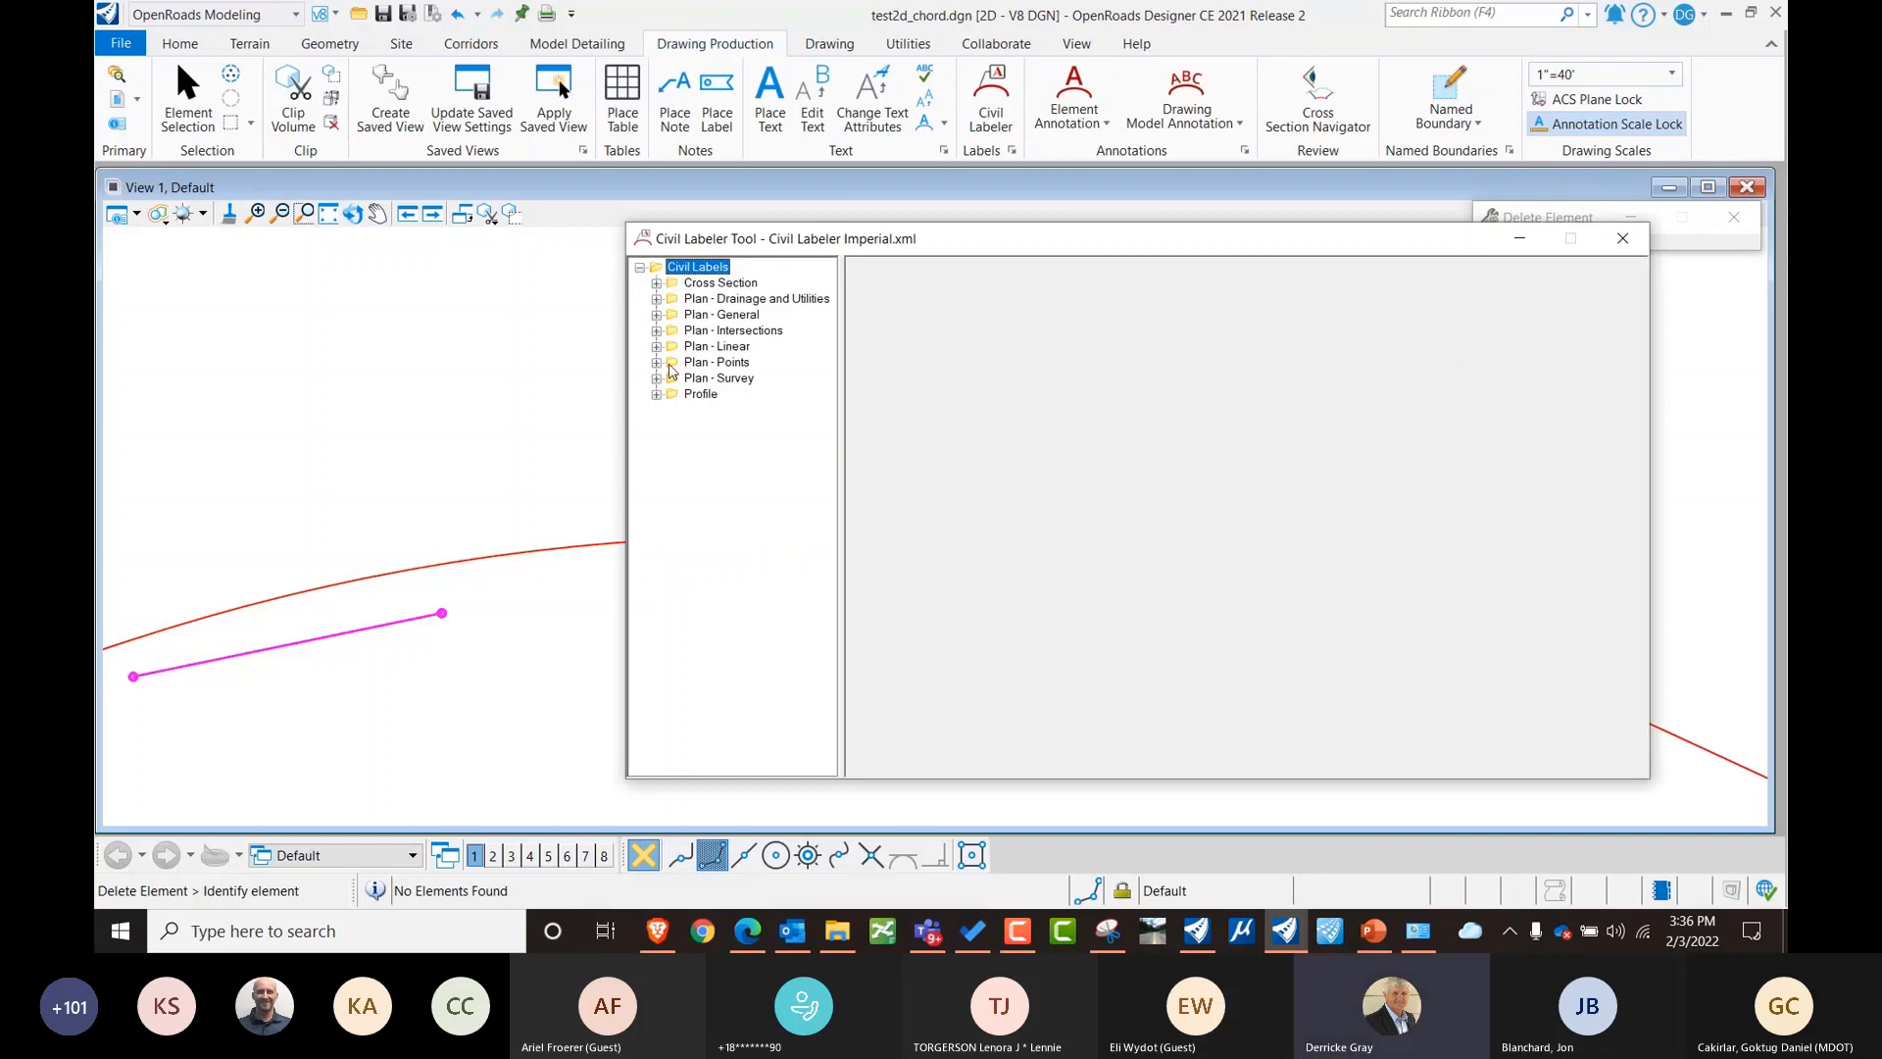
left_click(657, 362)
left_click(736, 441)
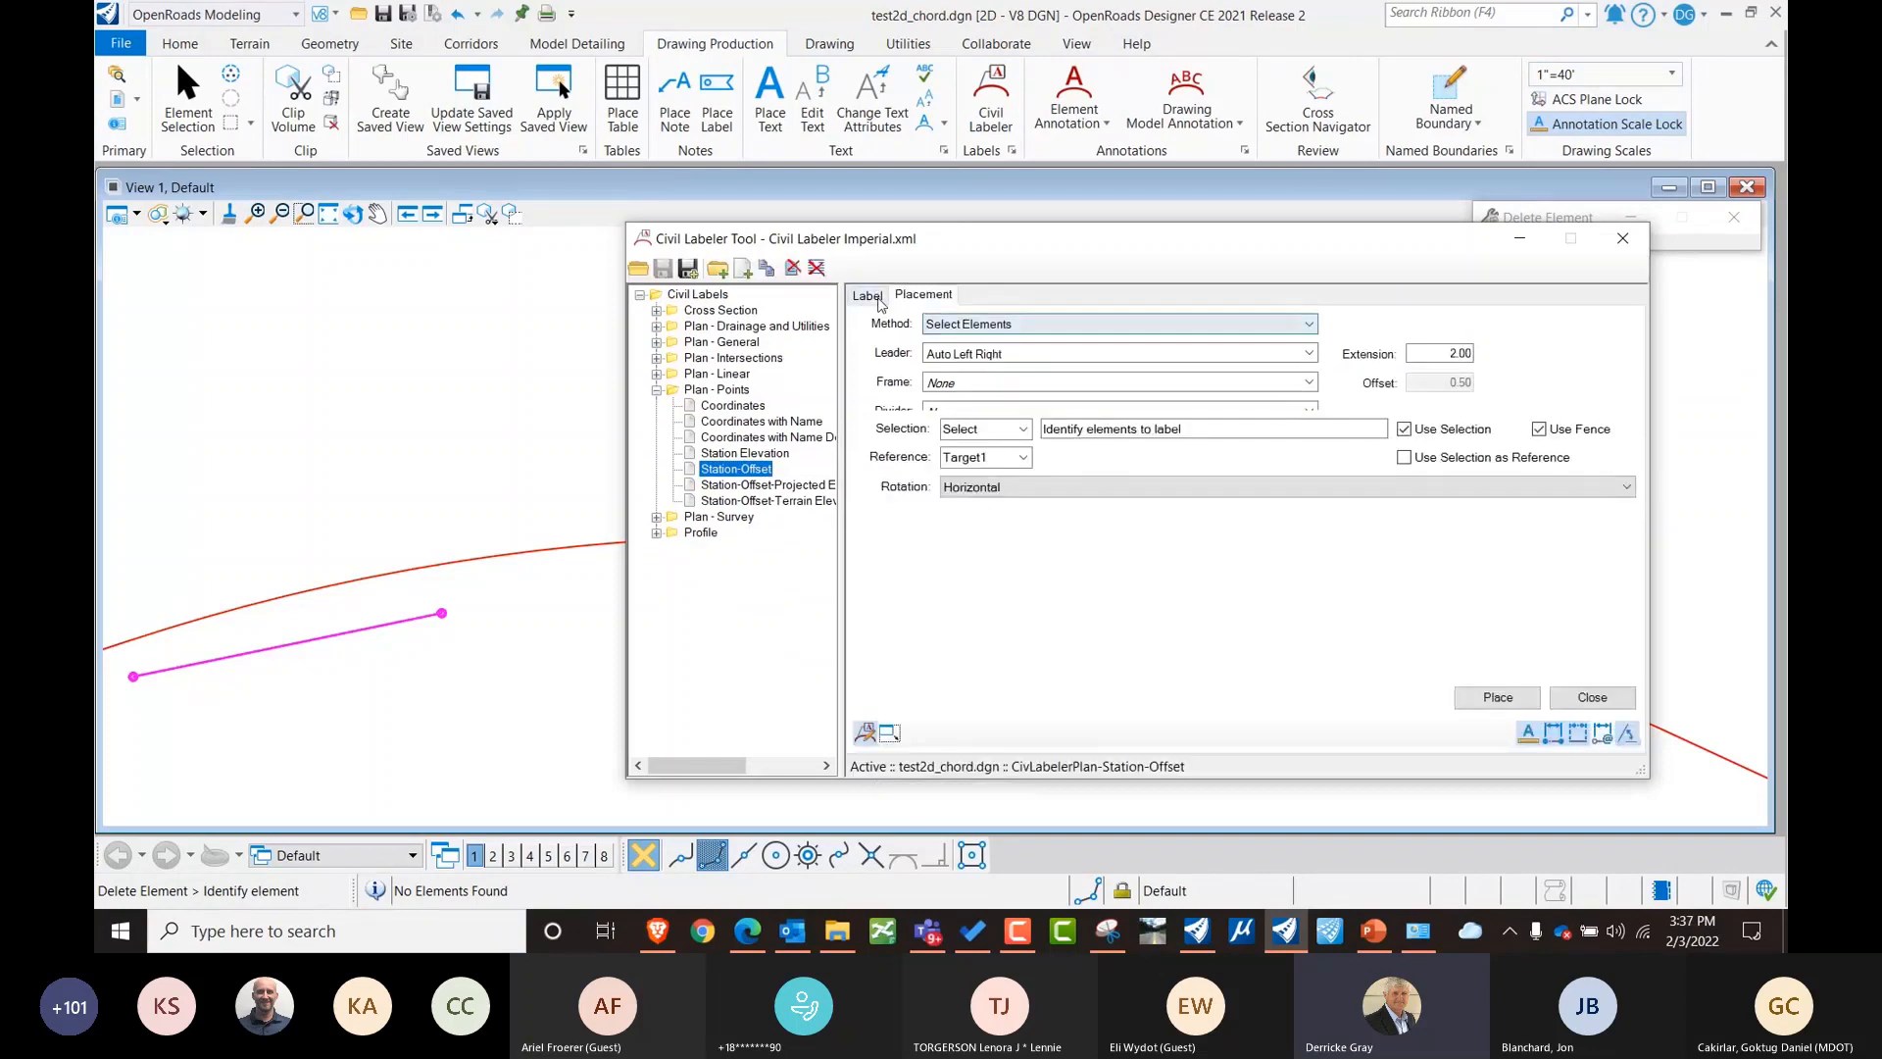
Set the Station-Offset label's text favorite to CivLabelerPlan-Station-Offset from test2d_chord.dgn.
left_click(867, 295)
left_click(1177, 326)
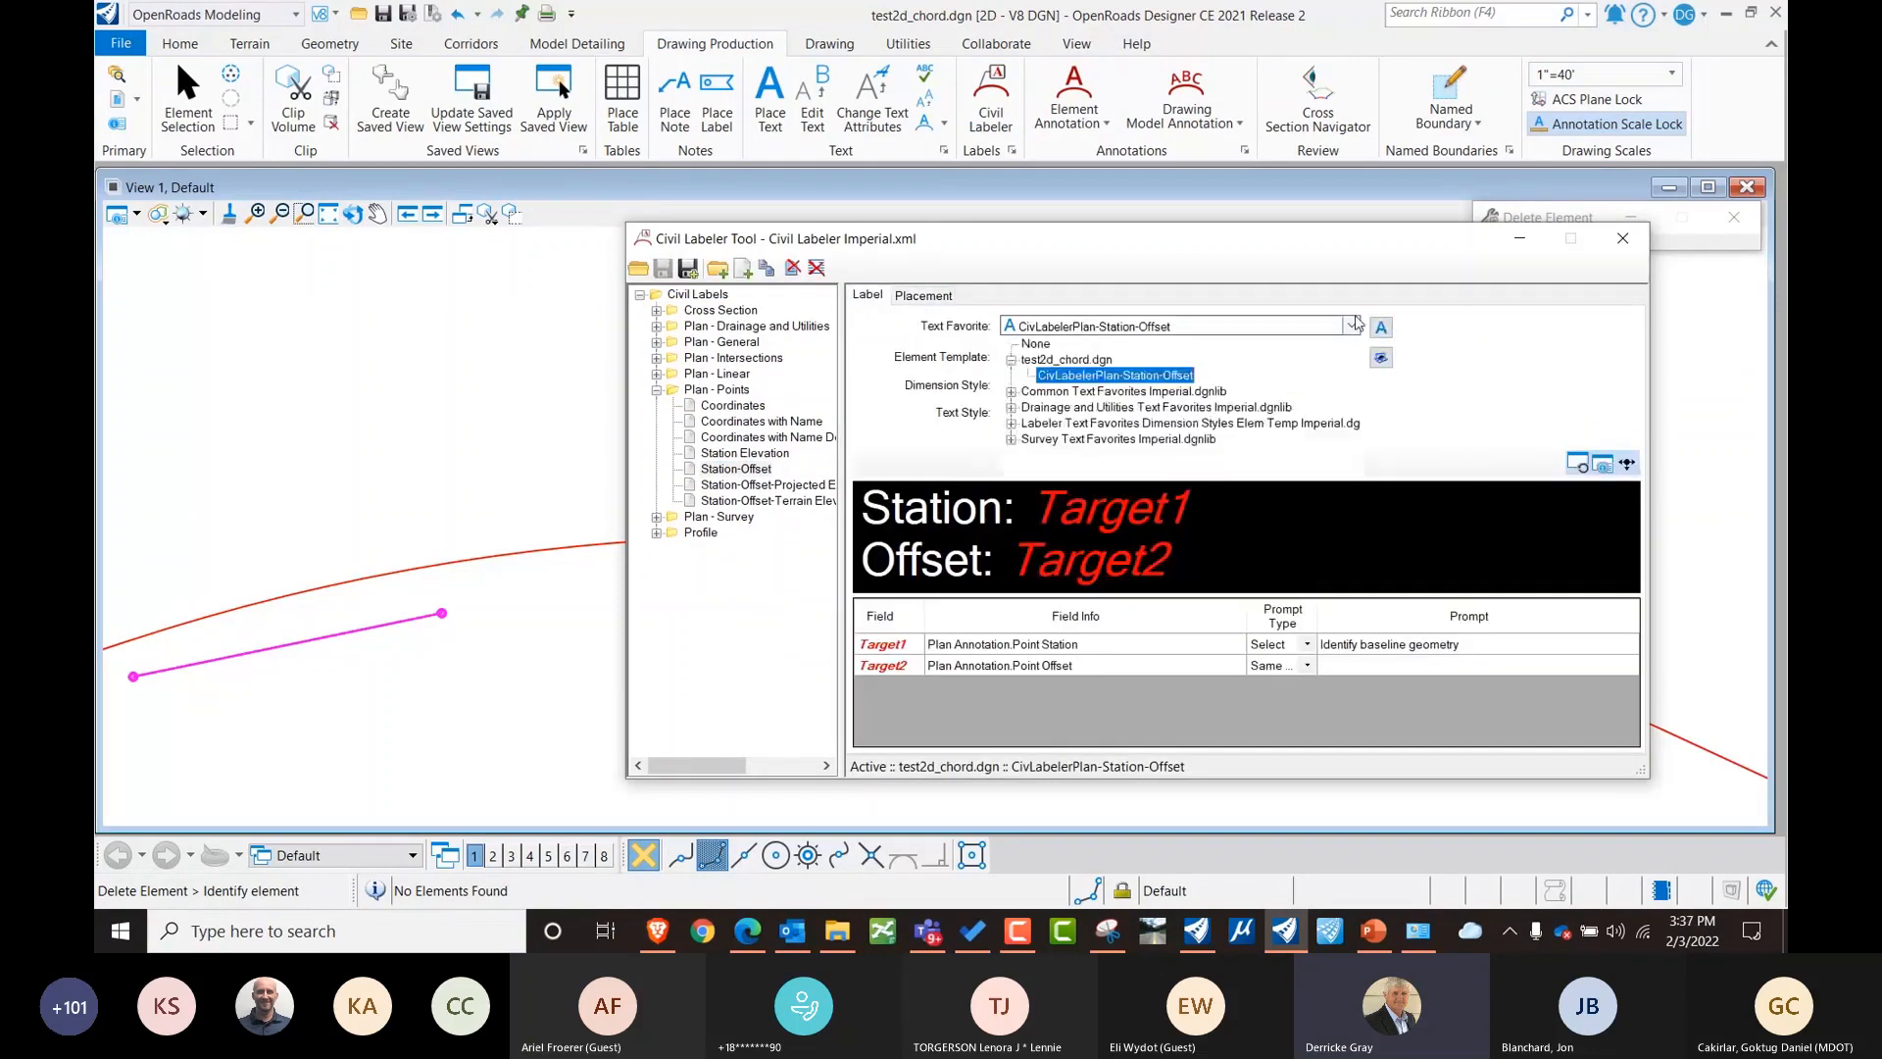
left_click(1117, 378)
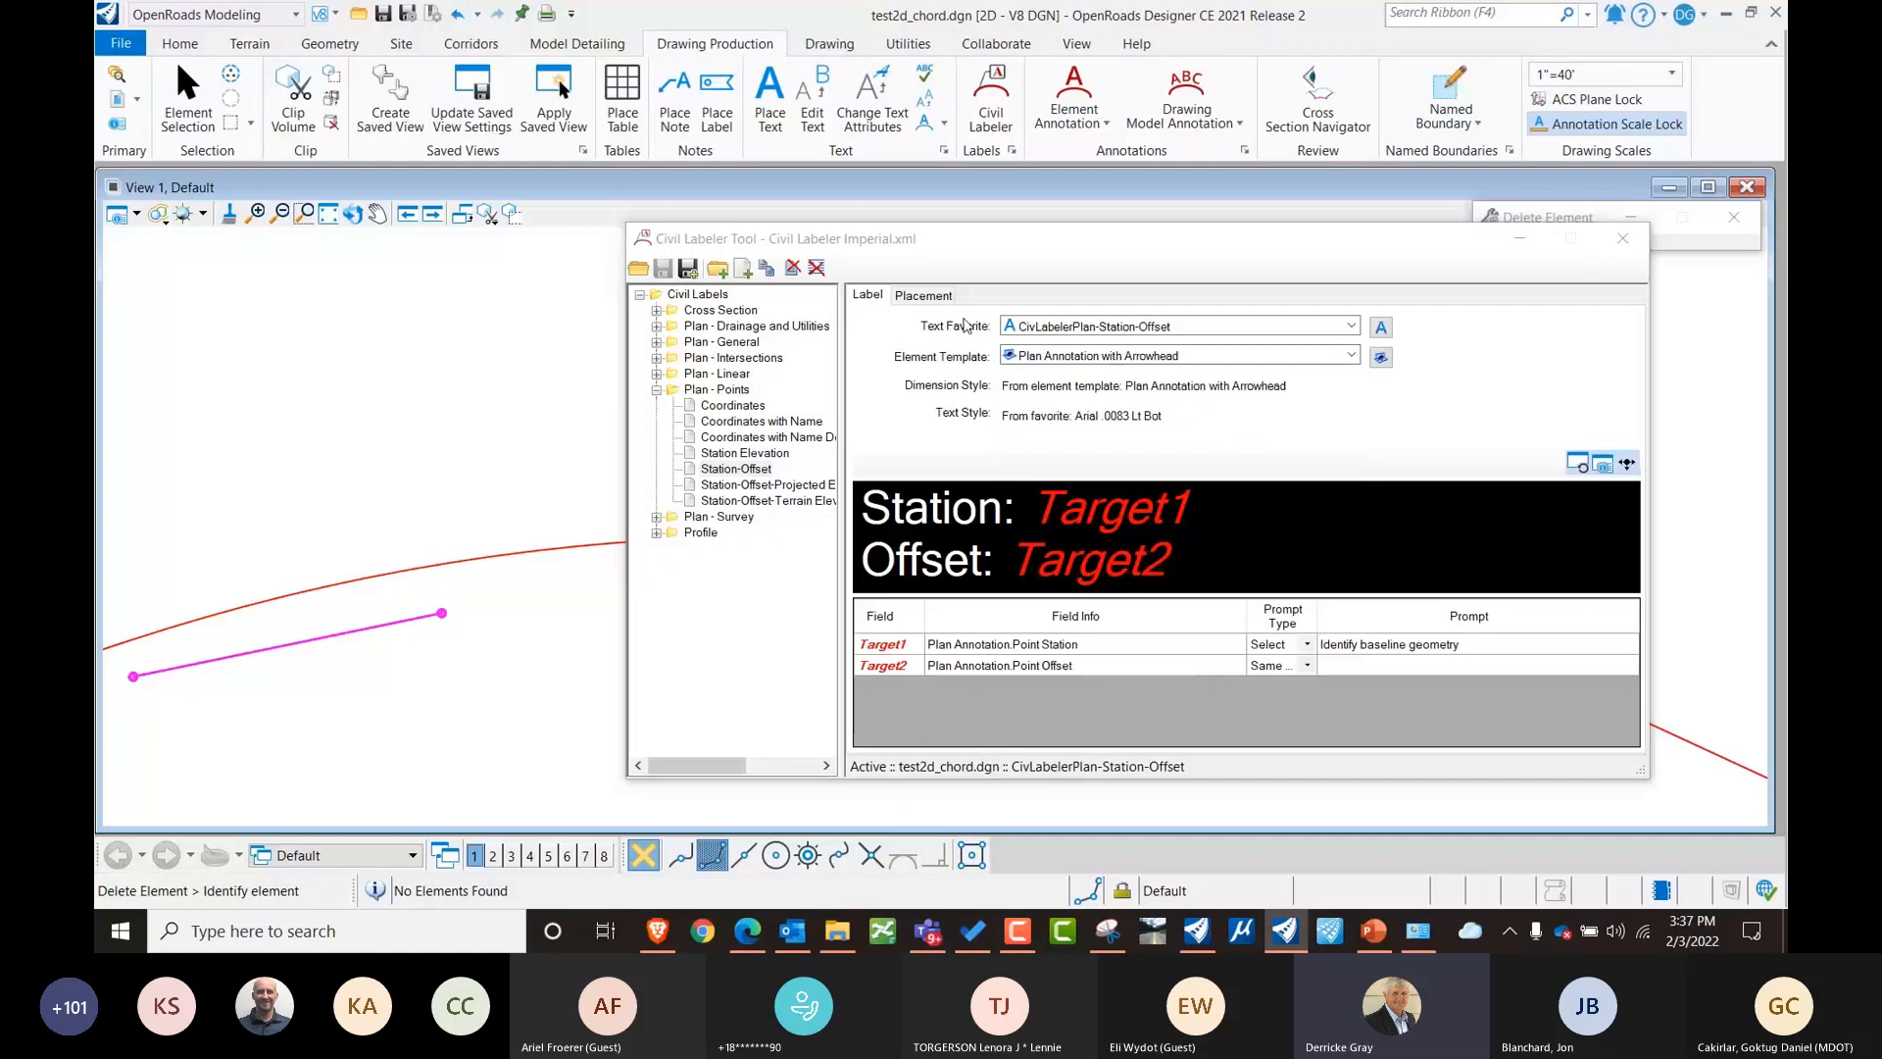
Place the station-offset label at the magenta conduit's right end, using the red curve as baseline, and close the Civil Labeler.
left_click(923, 295)
left_click(491, 558)
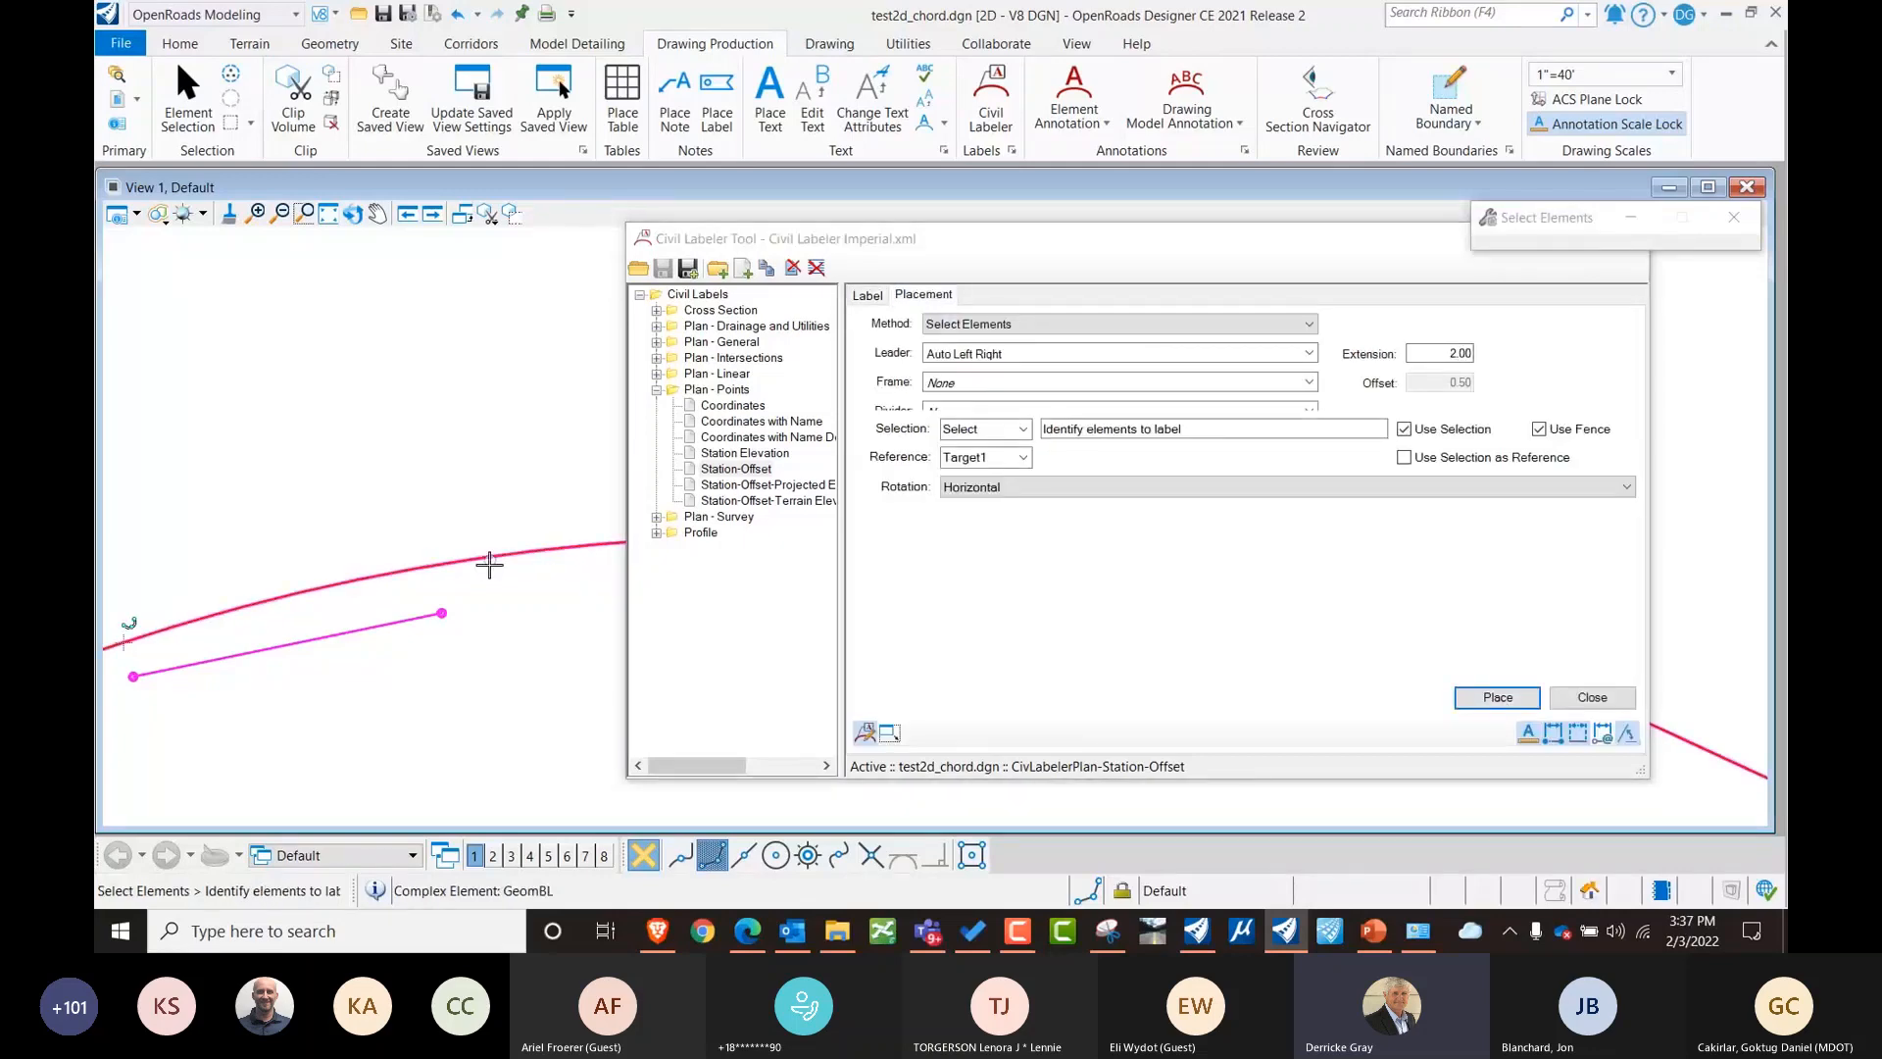
left_click(442, 612)
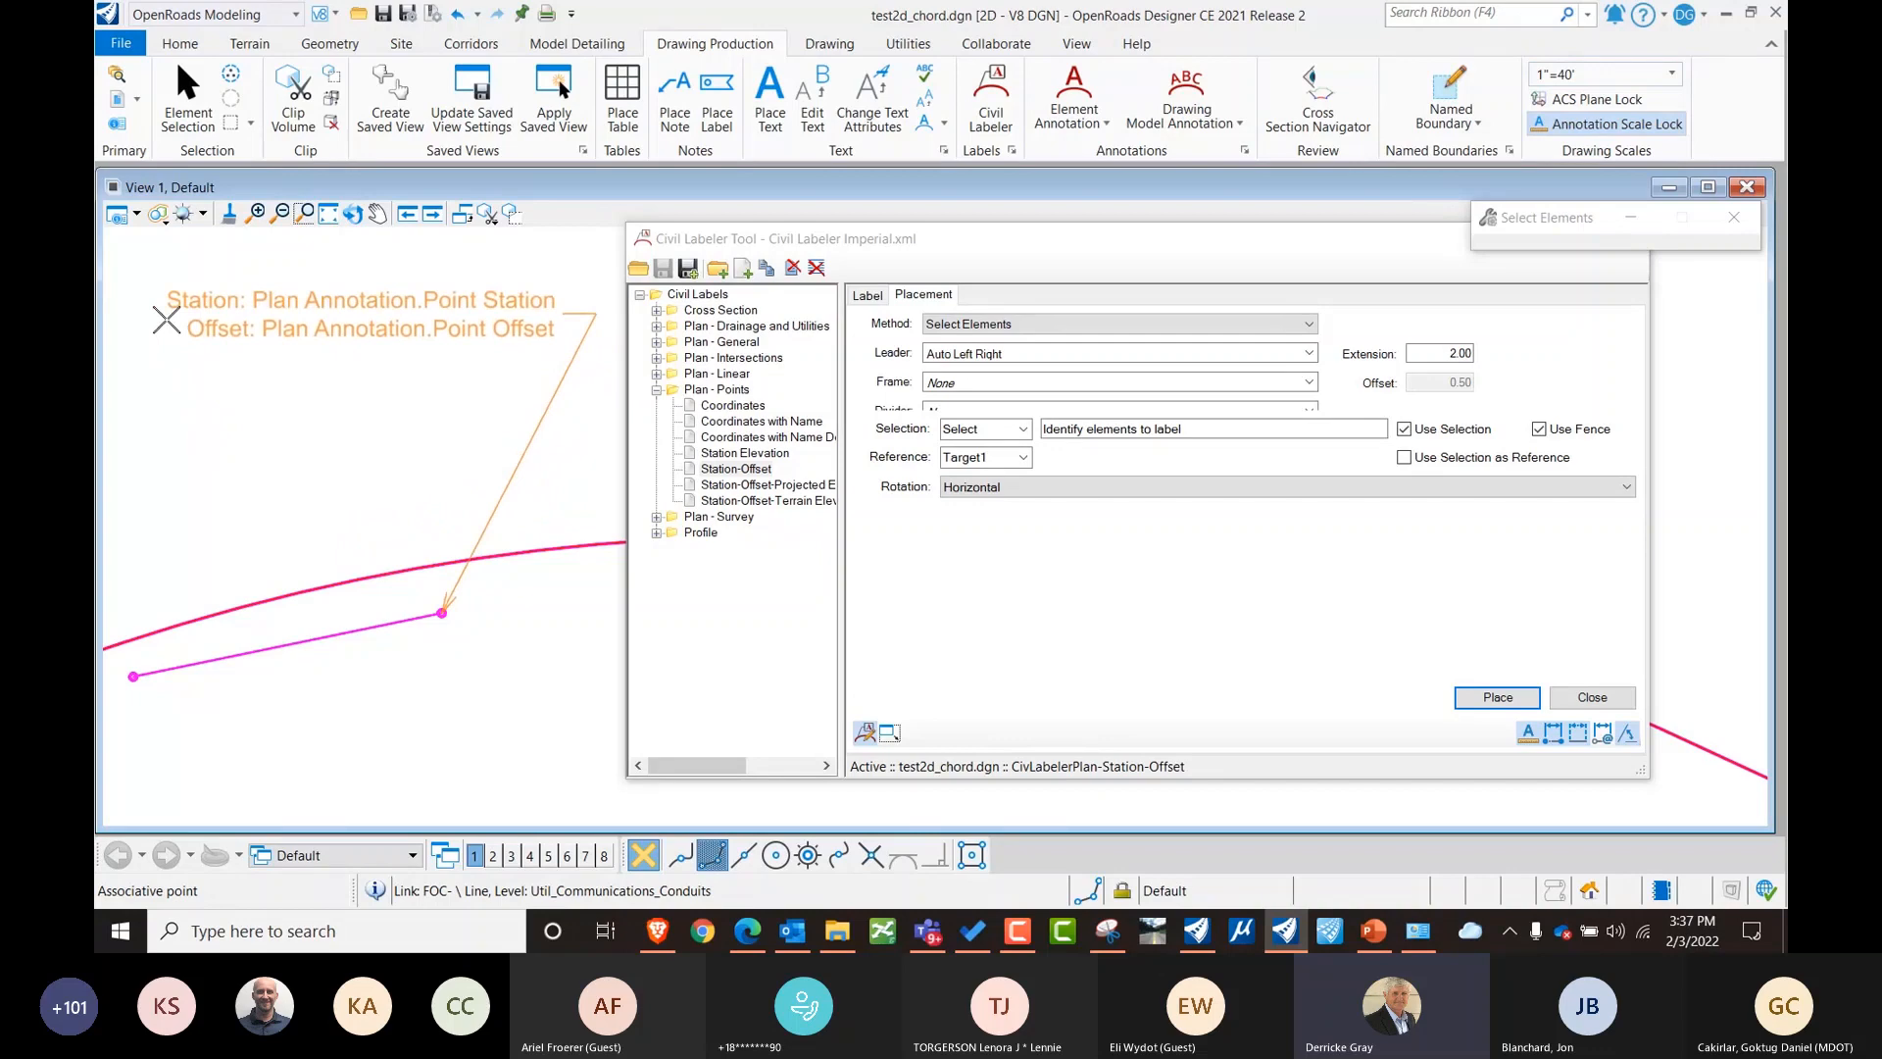
left_click(165, 321)
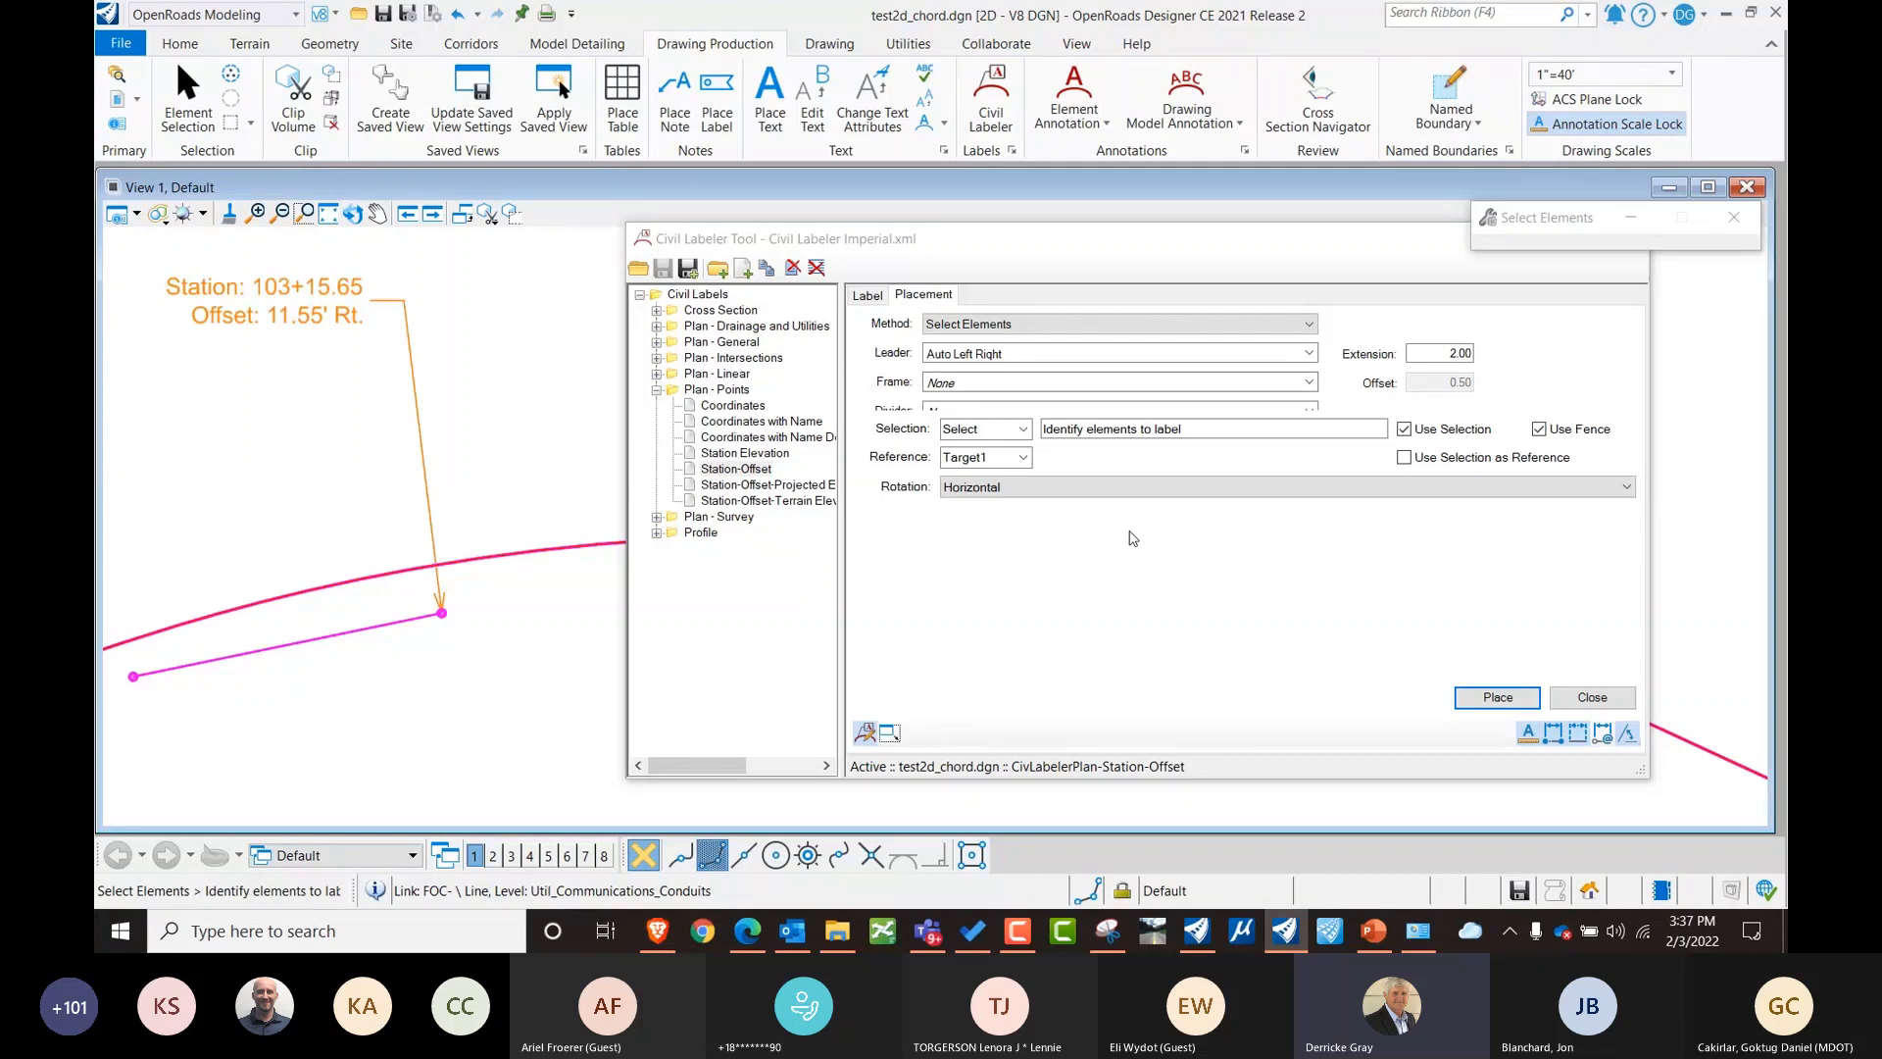
left_click(1593, 697)
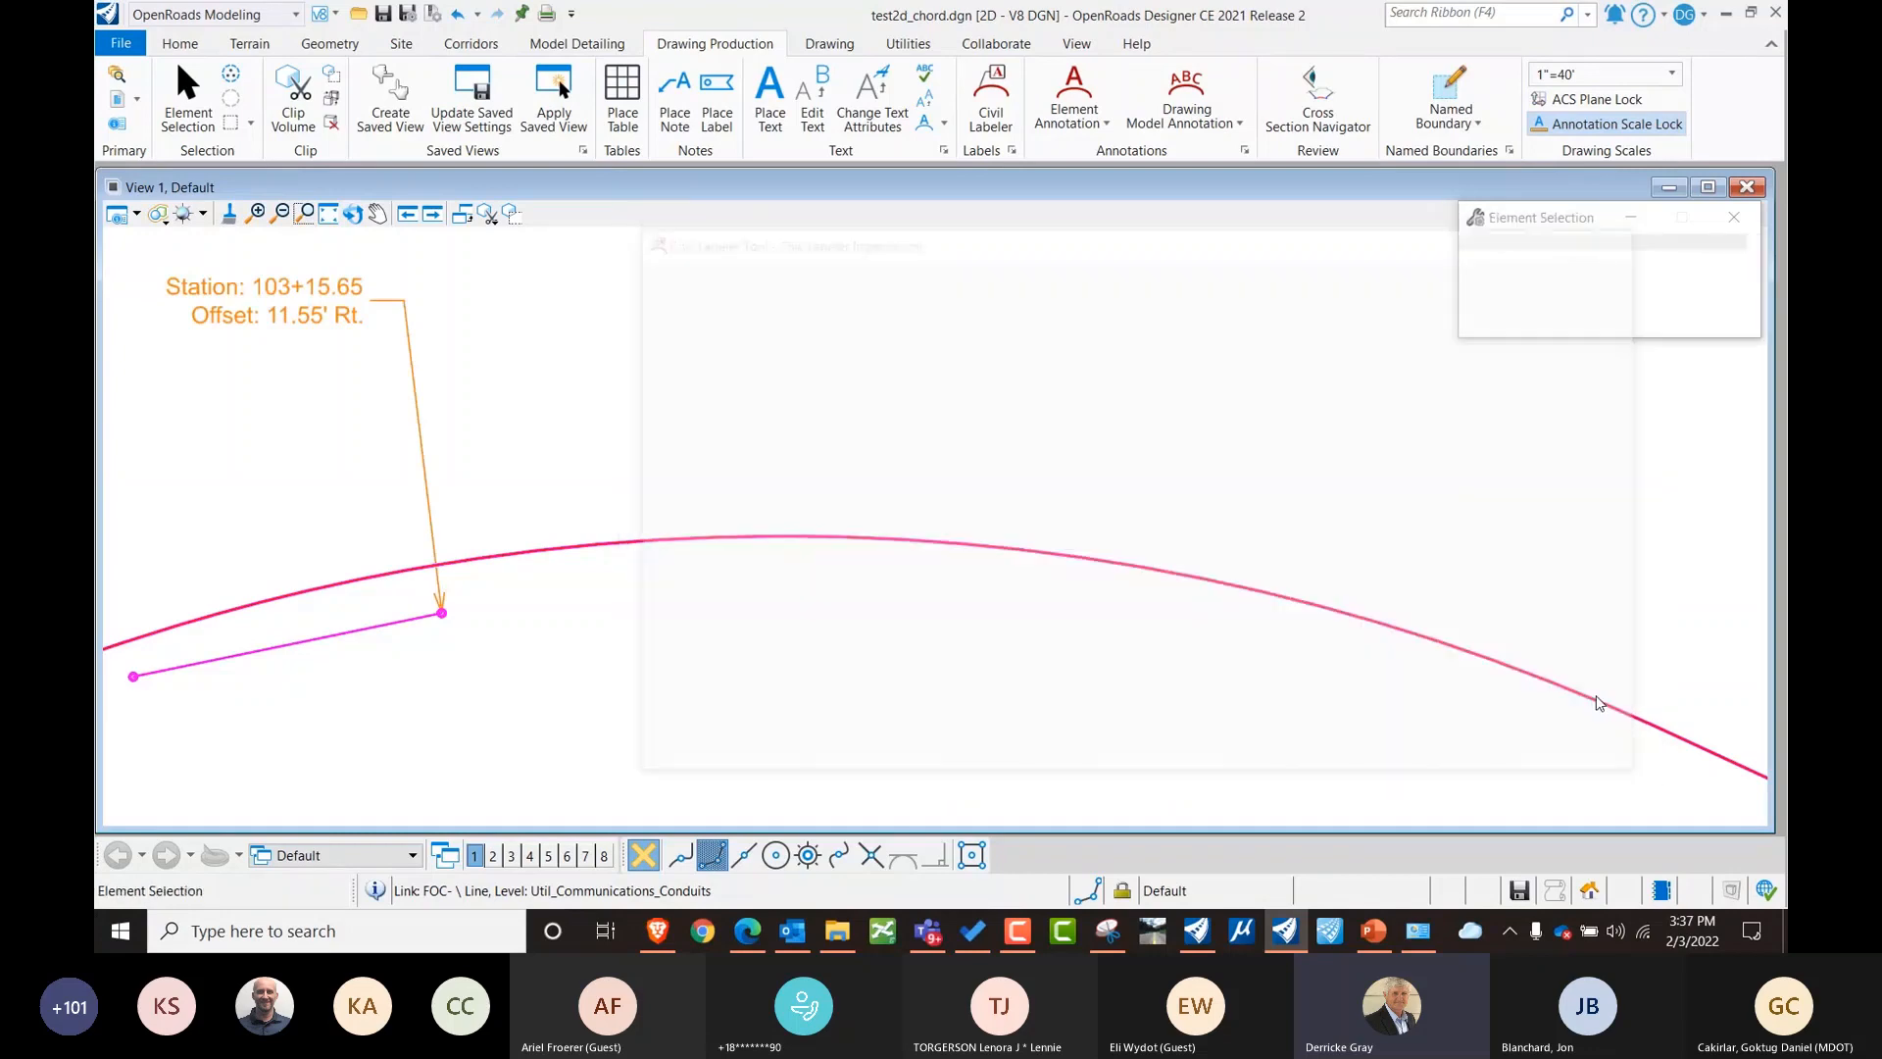
In the Text Favorite Manager, enable Save Preview for the Point Station field of CivLabelerPlan-Station-Offset and accept it.
left_click(1245, 152)
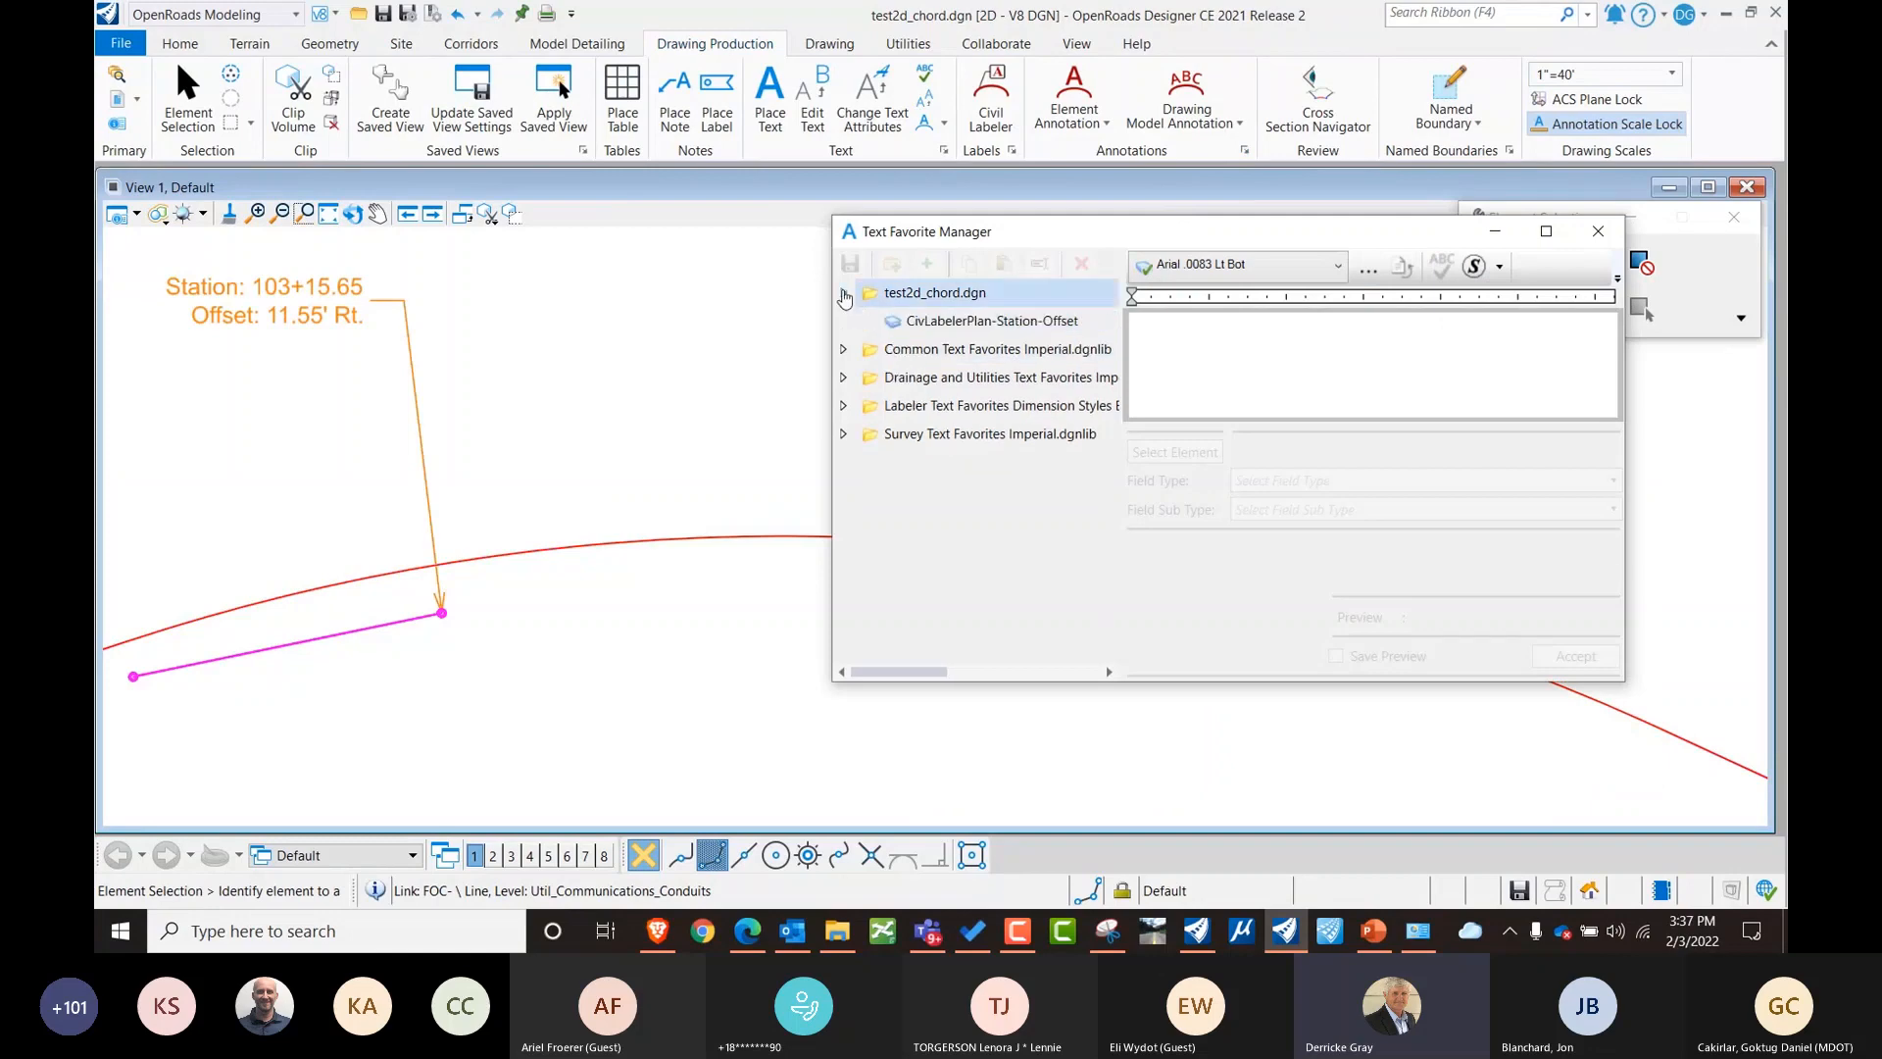
left_click(985, 320)
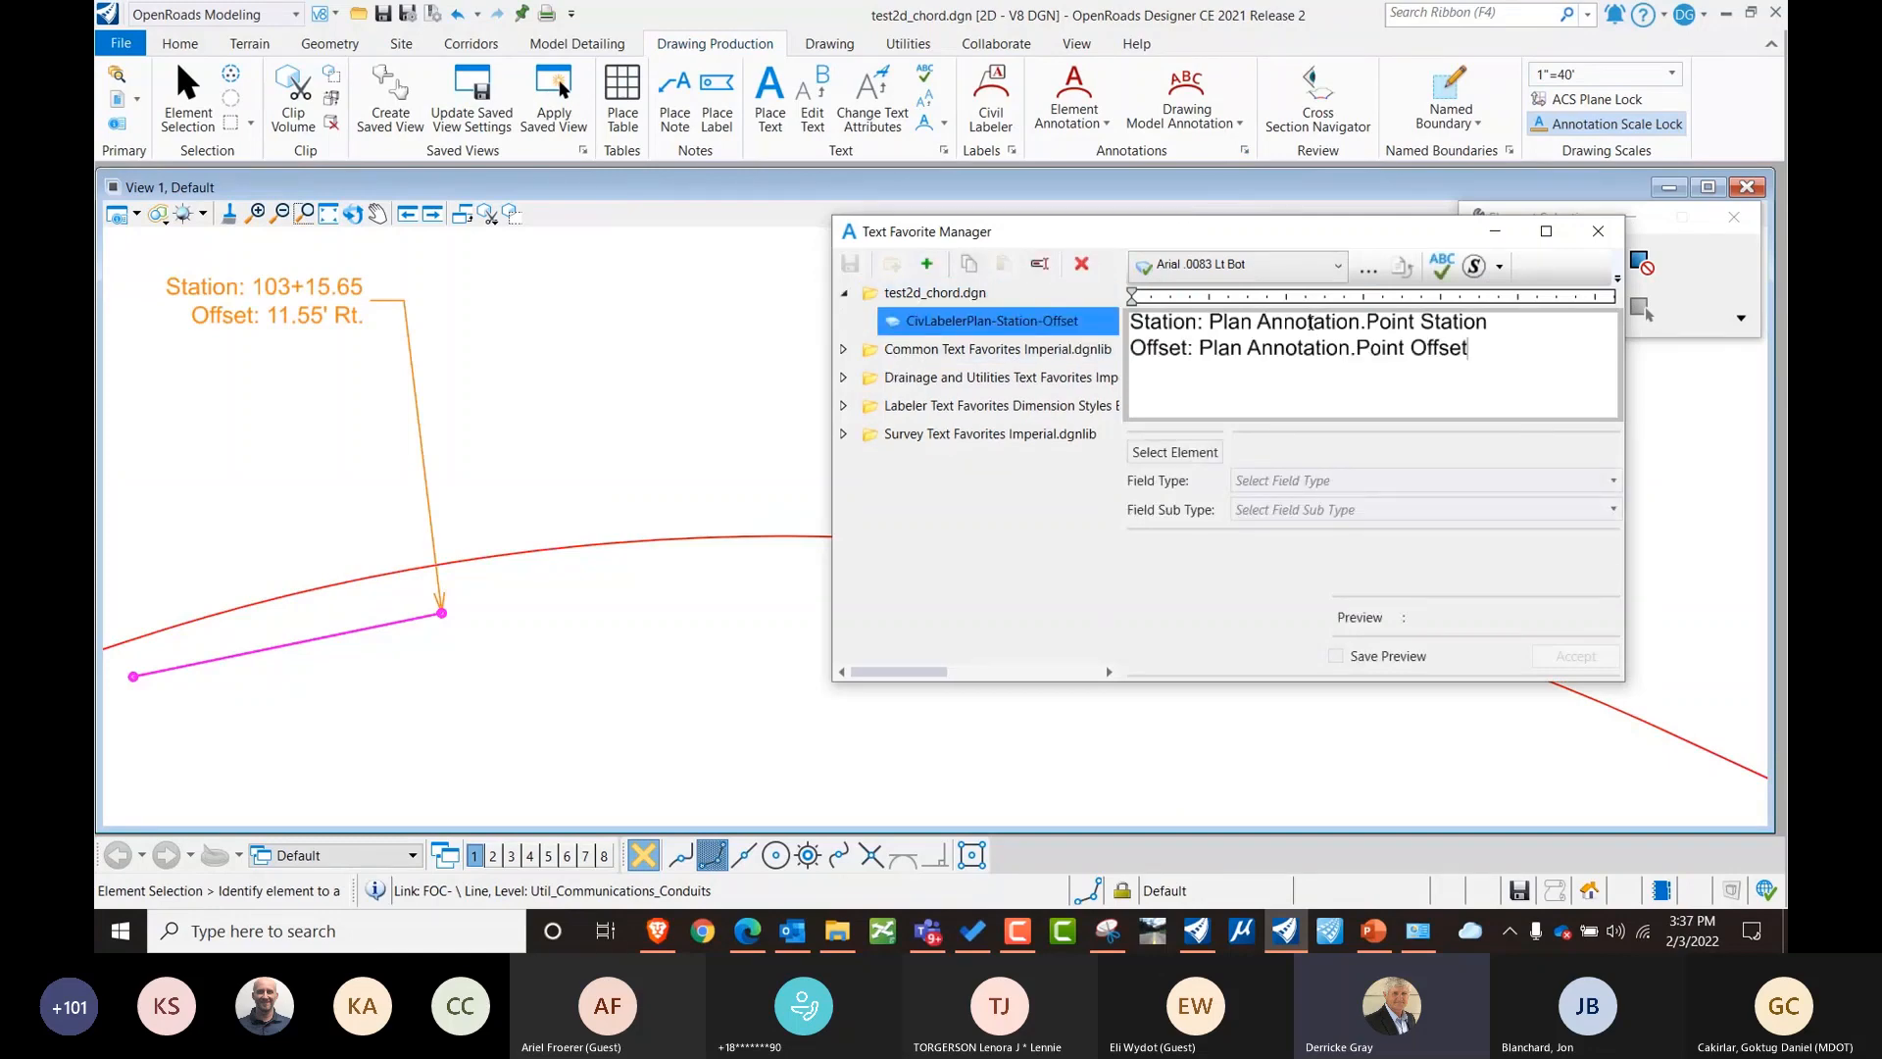
left_click(1310, 323)
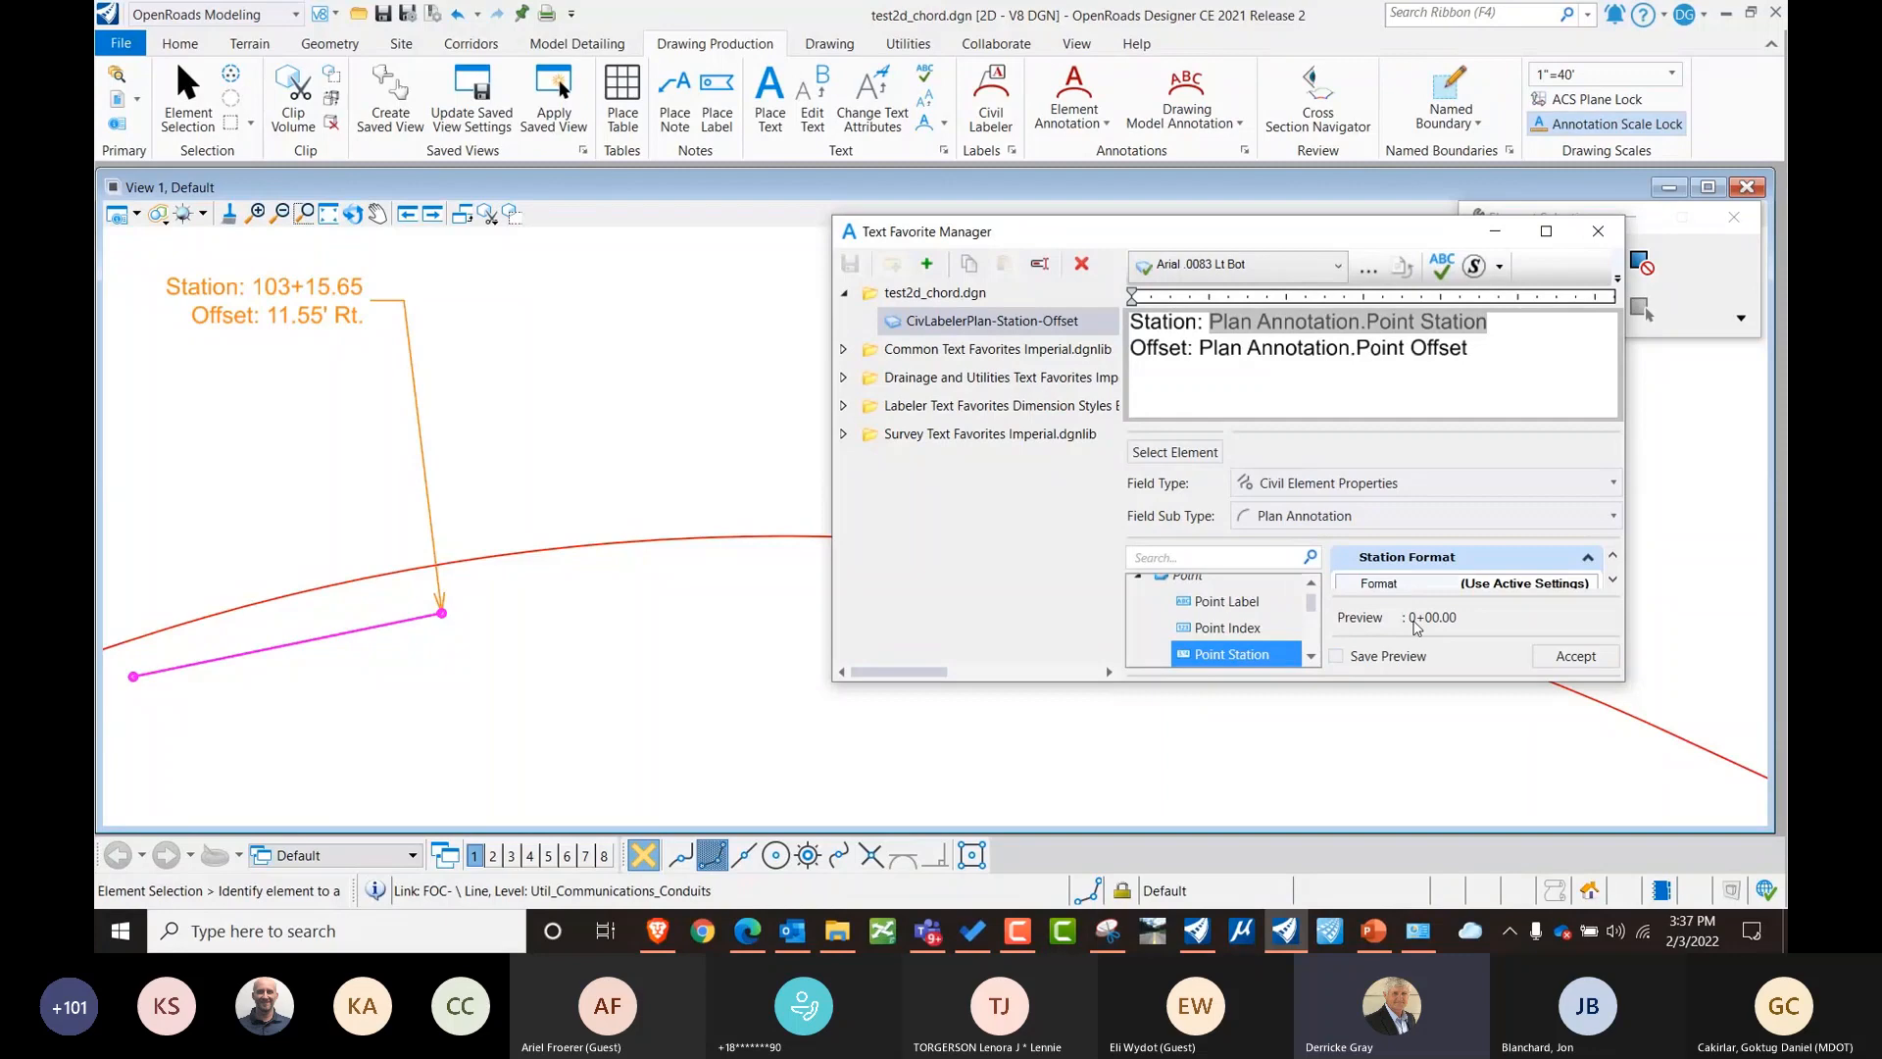
left_click(1336, 656)
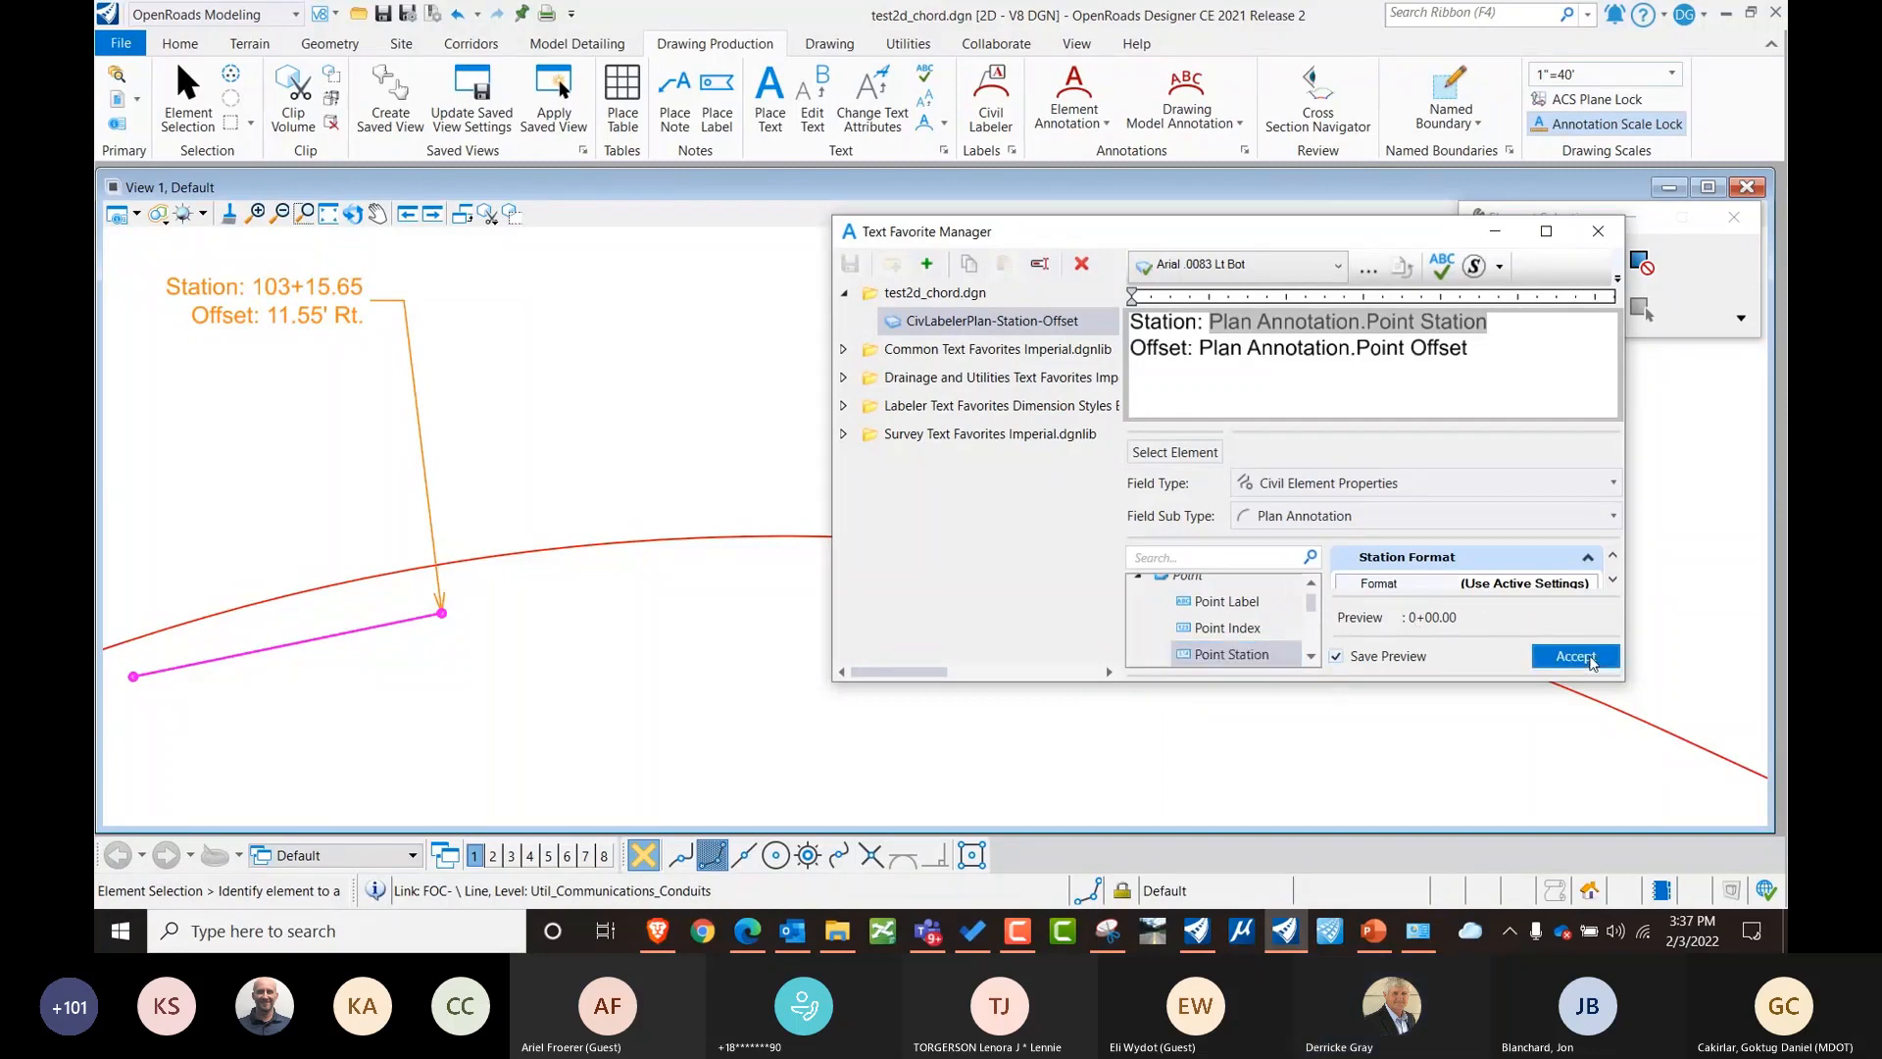
left_click(1590, 658)
left_click(1225, 325)
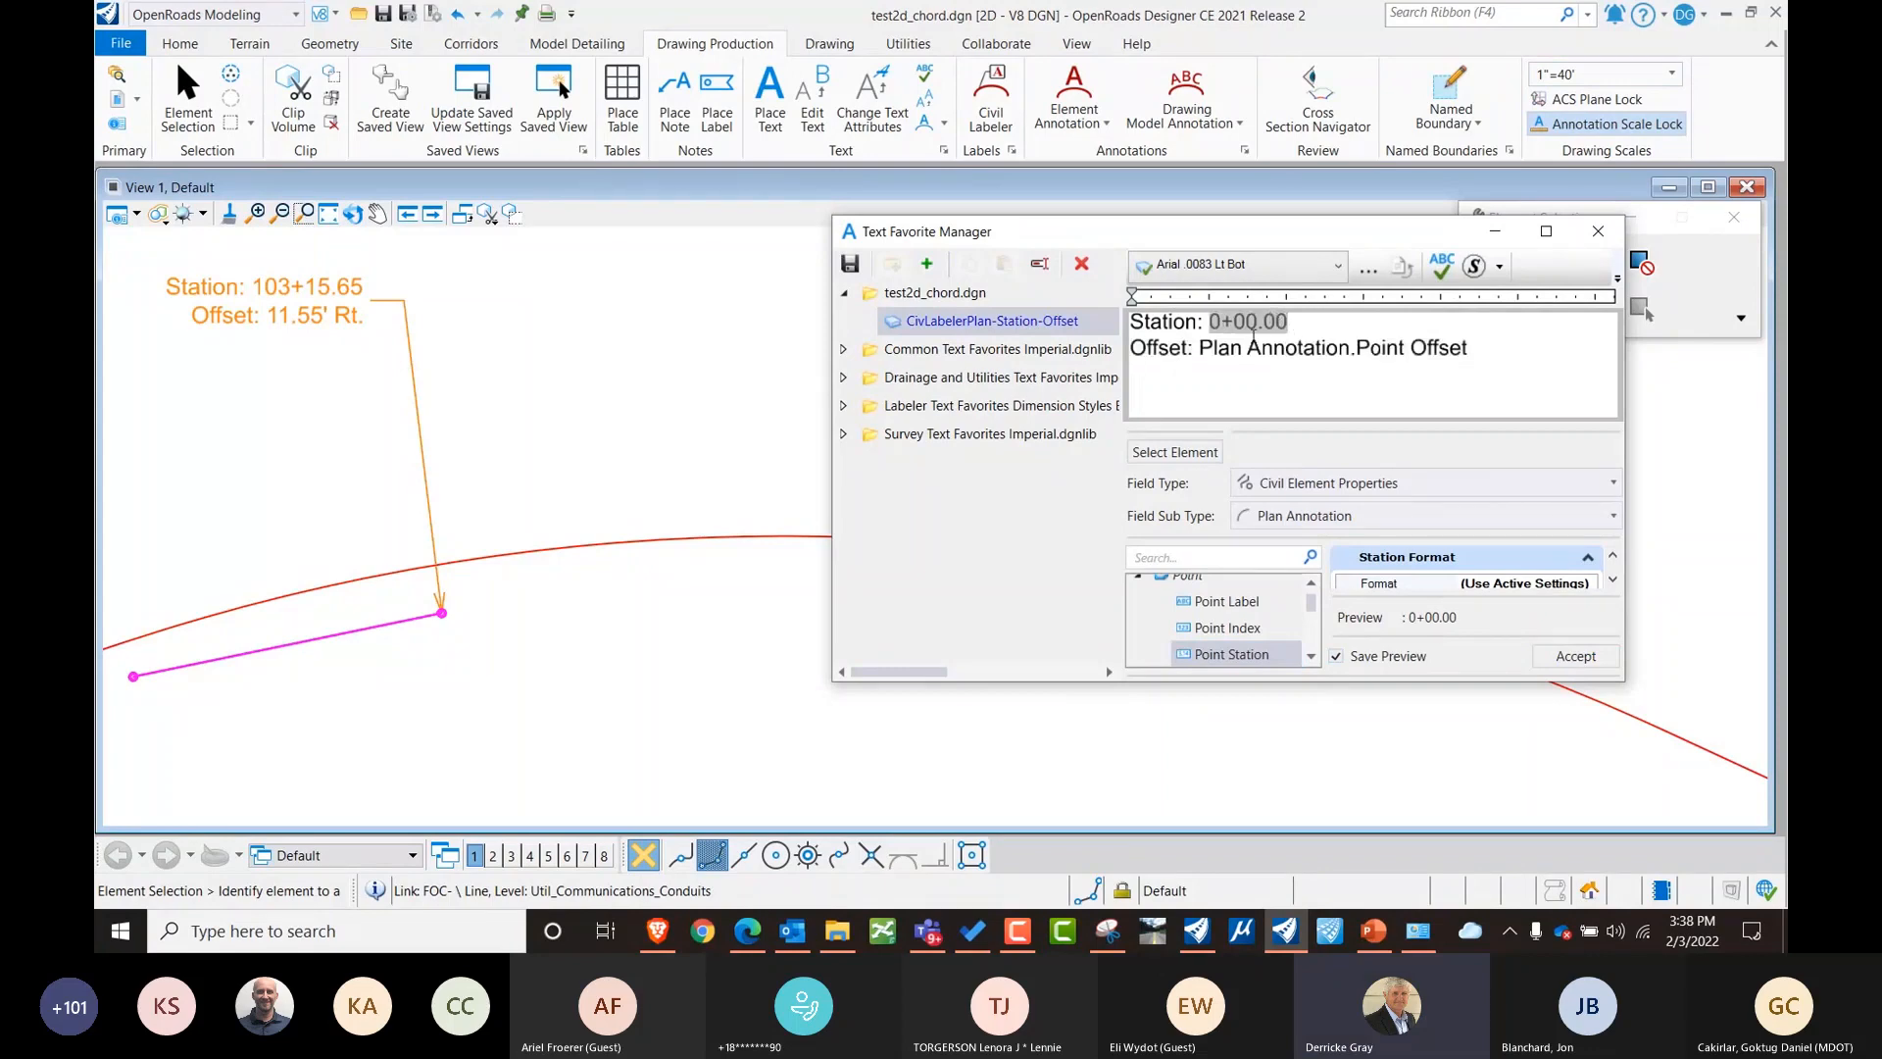
Accept the favorite's Point Offset field with Save Preview enabled and close the Text Favorite Manager.
left_click(1320, 349)
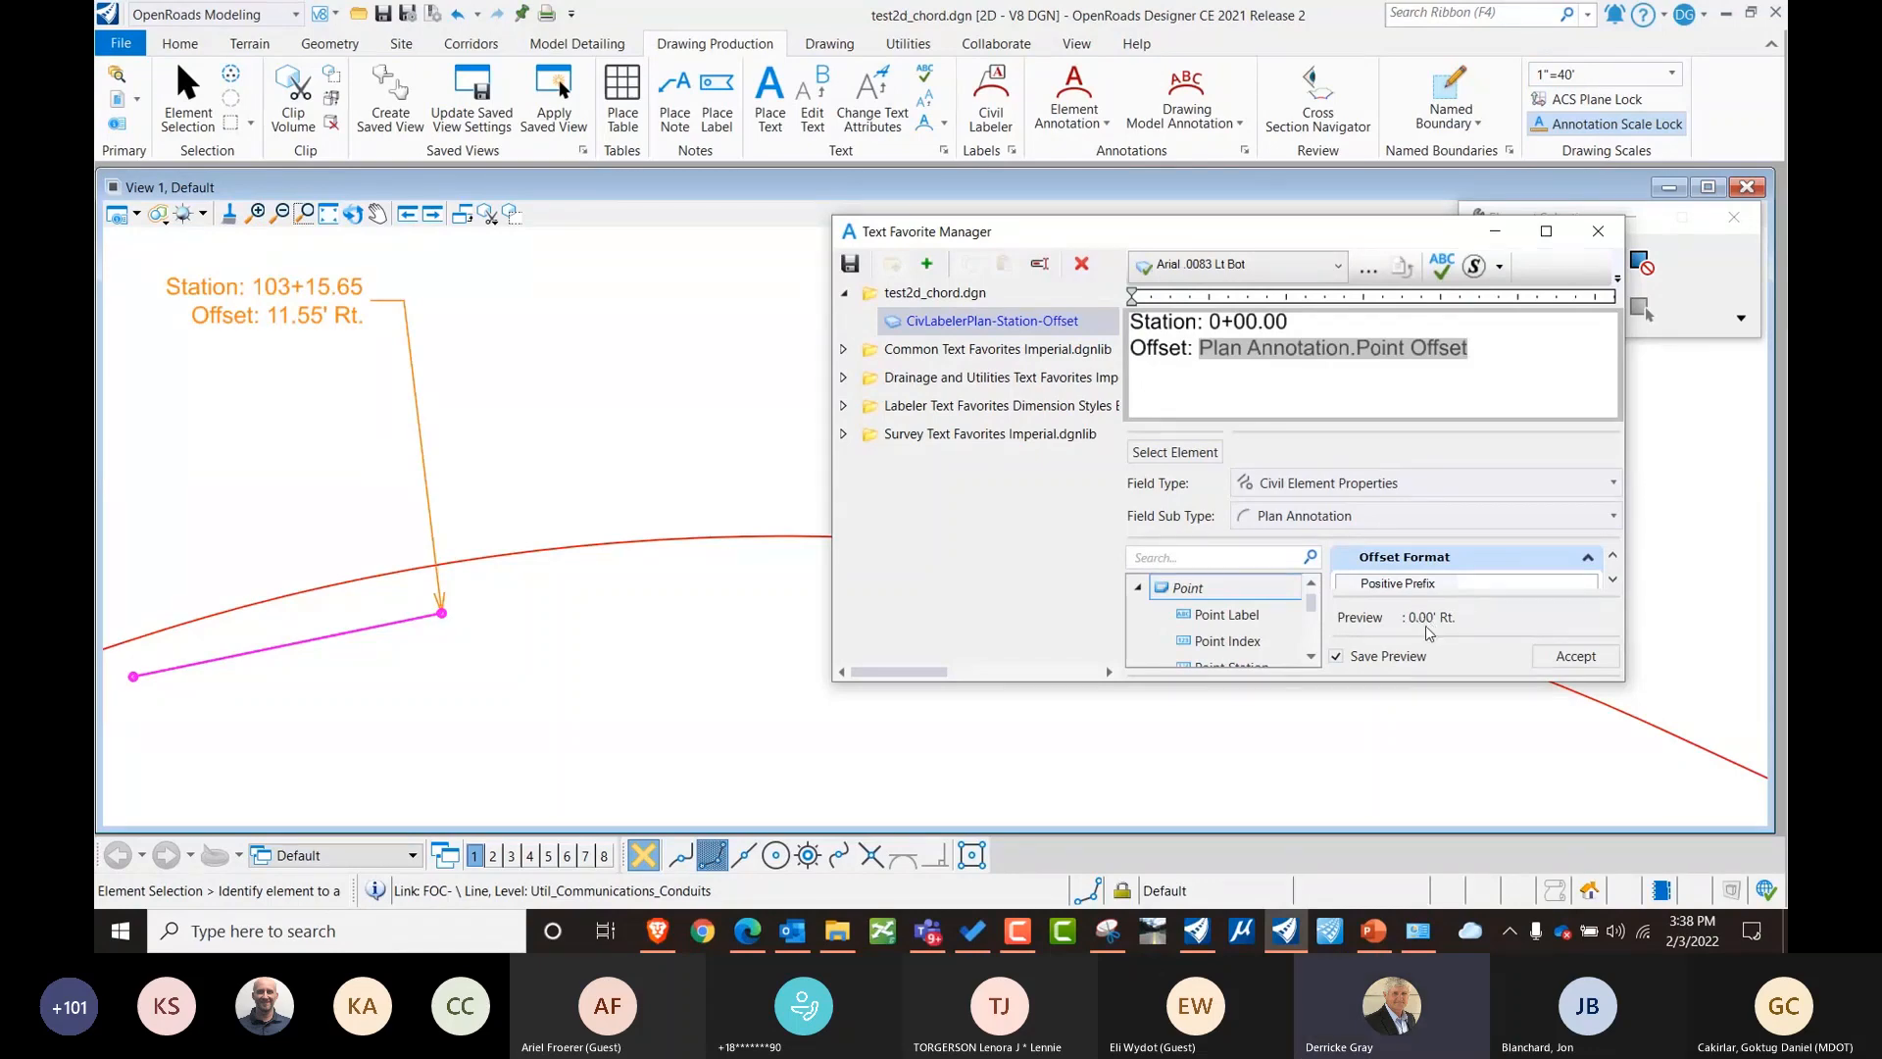
left_click(1559, 659)
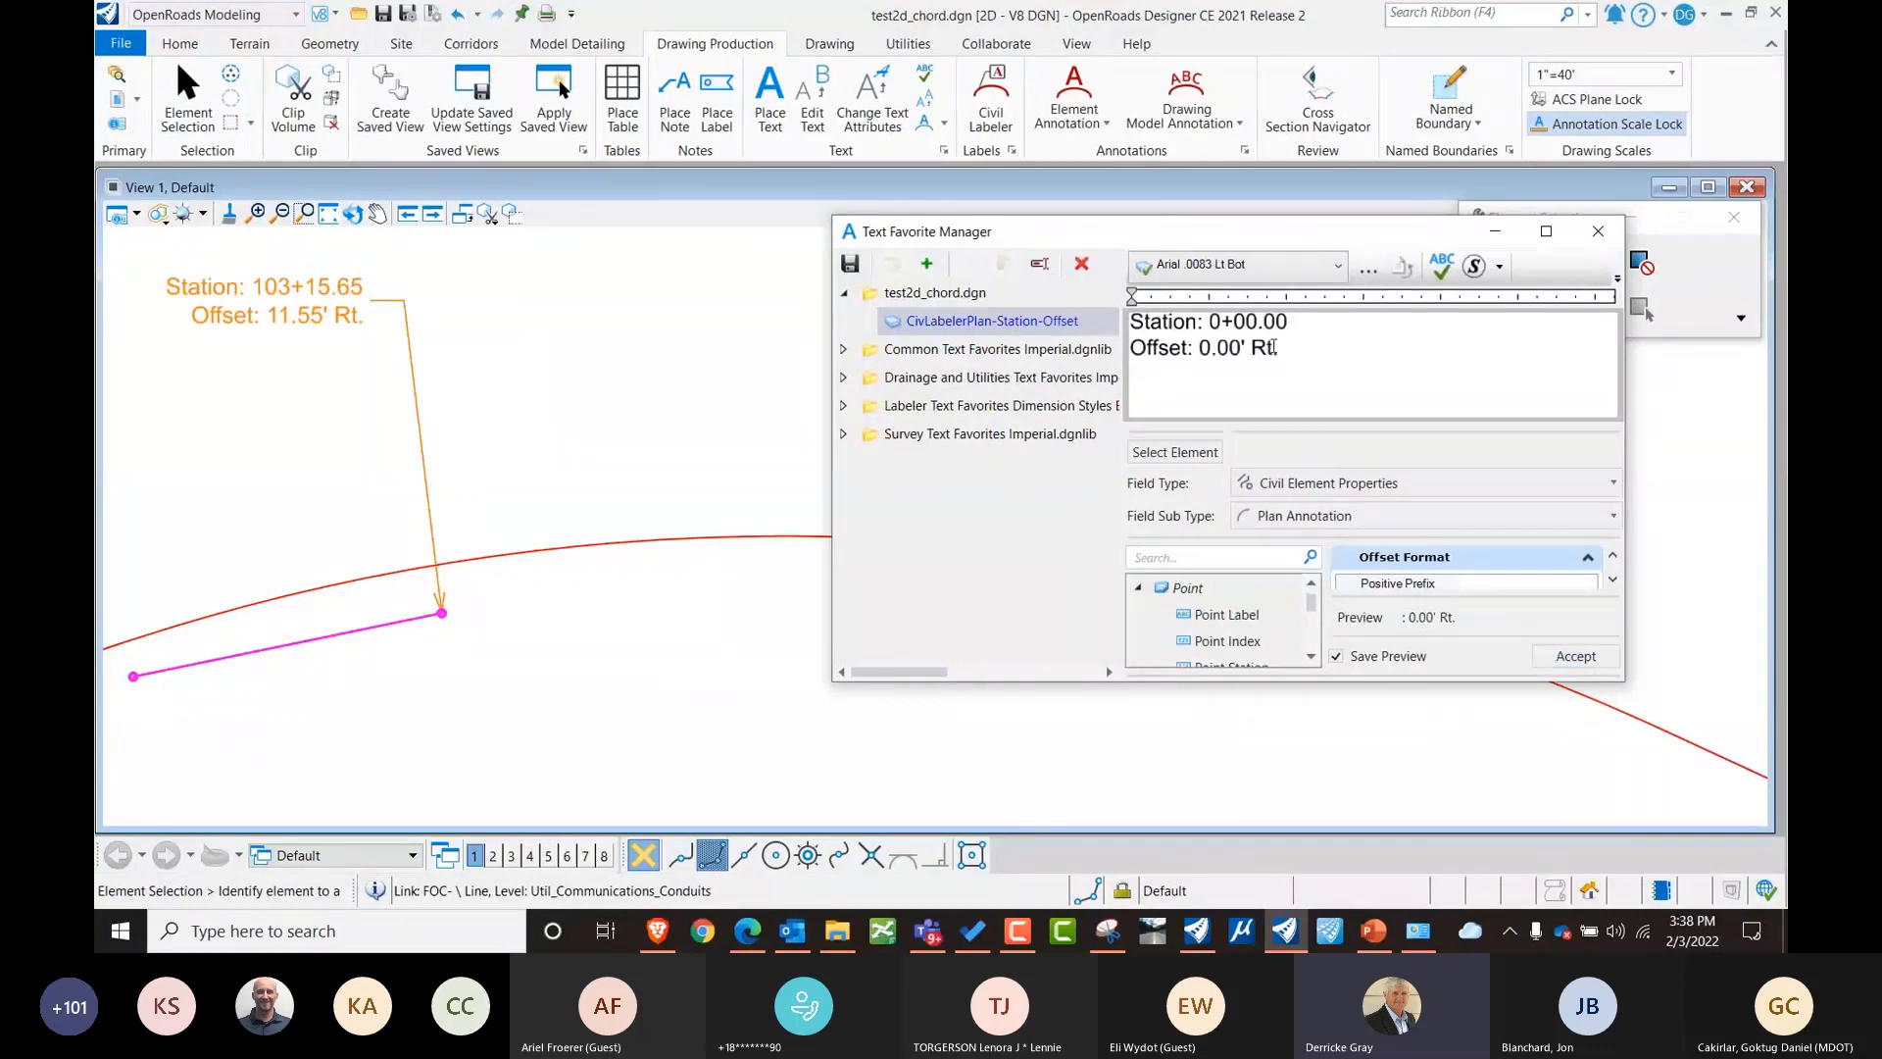
left_click_drag(1225, 232, 1275, 210)
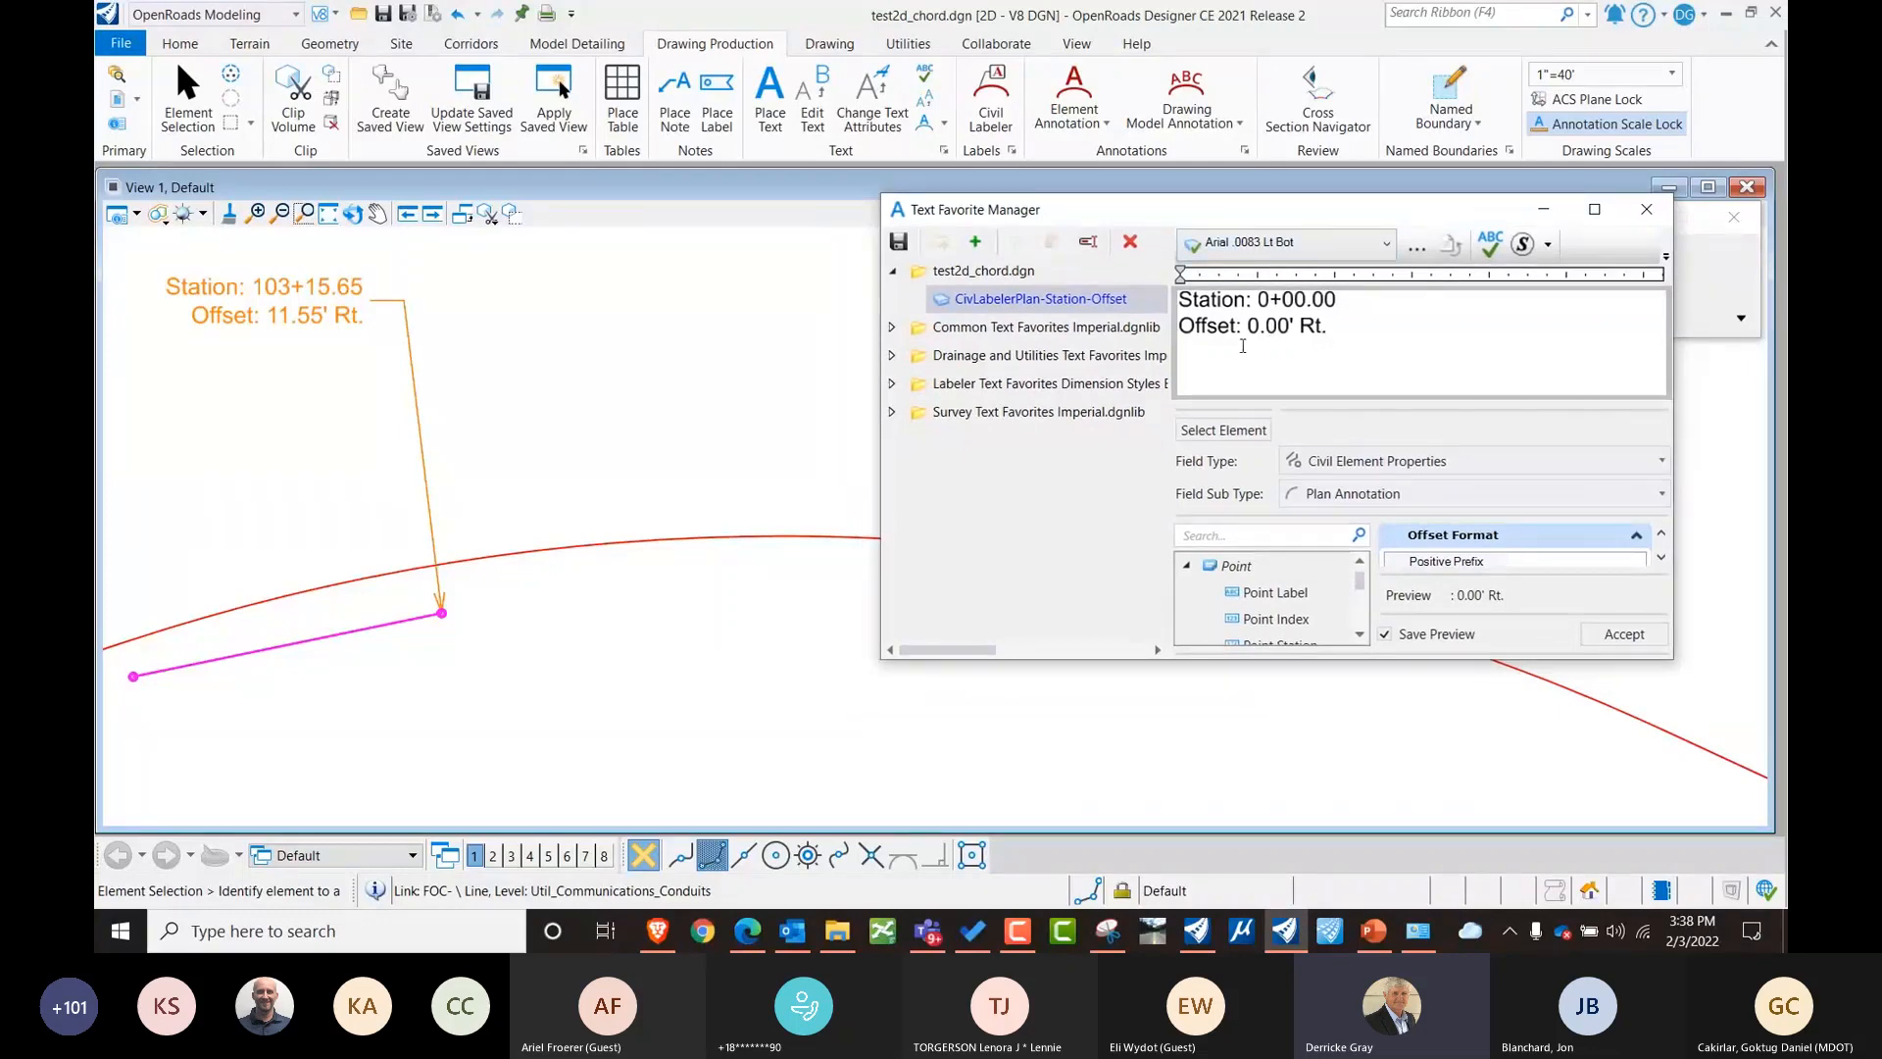
left_click(1647, 208)
Open the Civil Labeler, select Station-Offset under Plan - Points, and assign it the CivLabelerPlan-Station-Offset text favorite from test2d_chord.dgn.
left_click(990, 98)
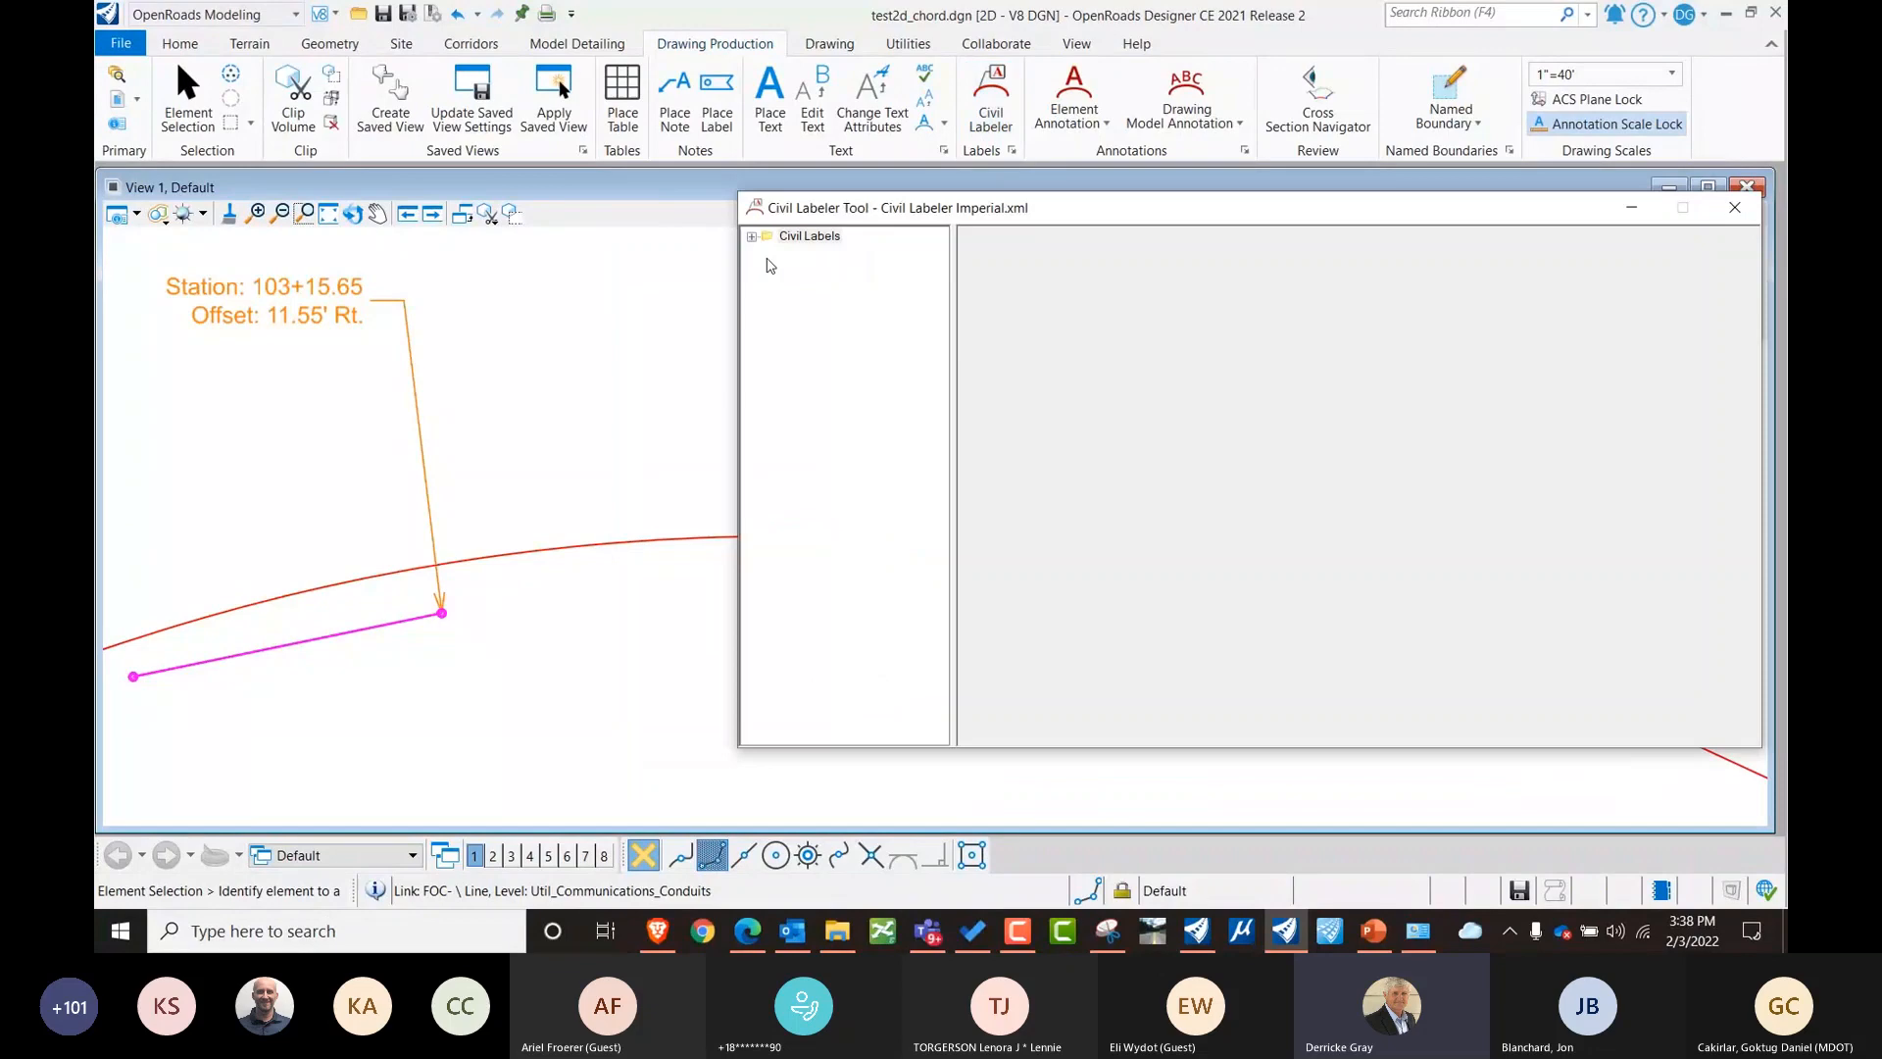
left_click(752, 238)
left_click(768, 331)
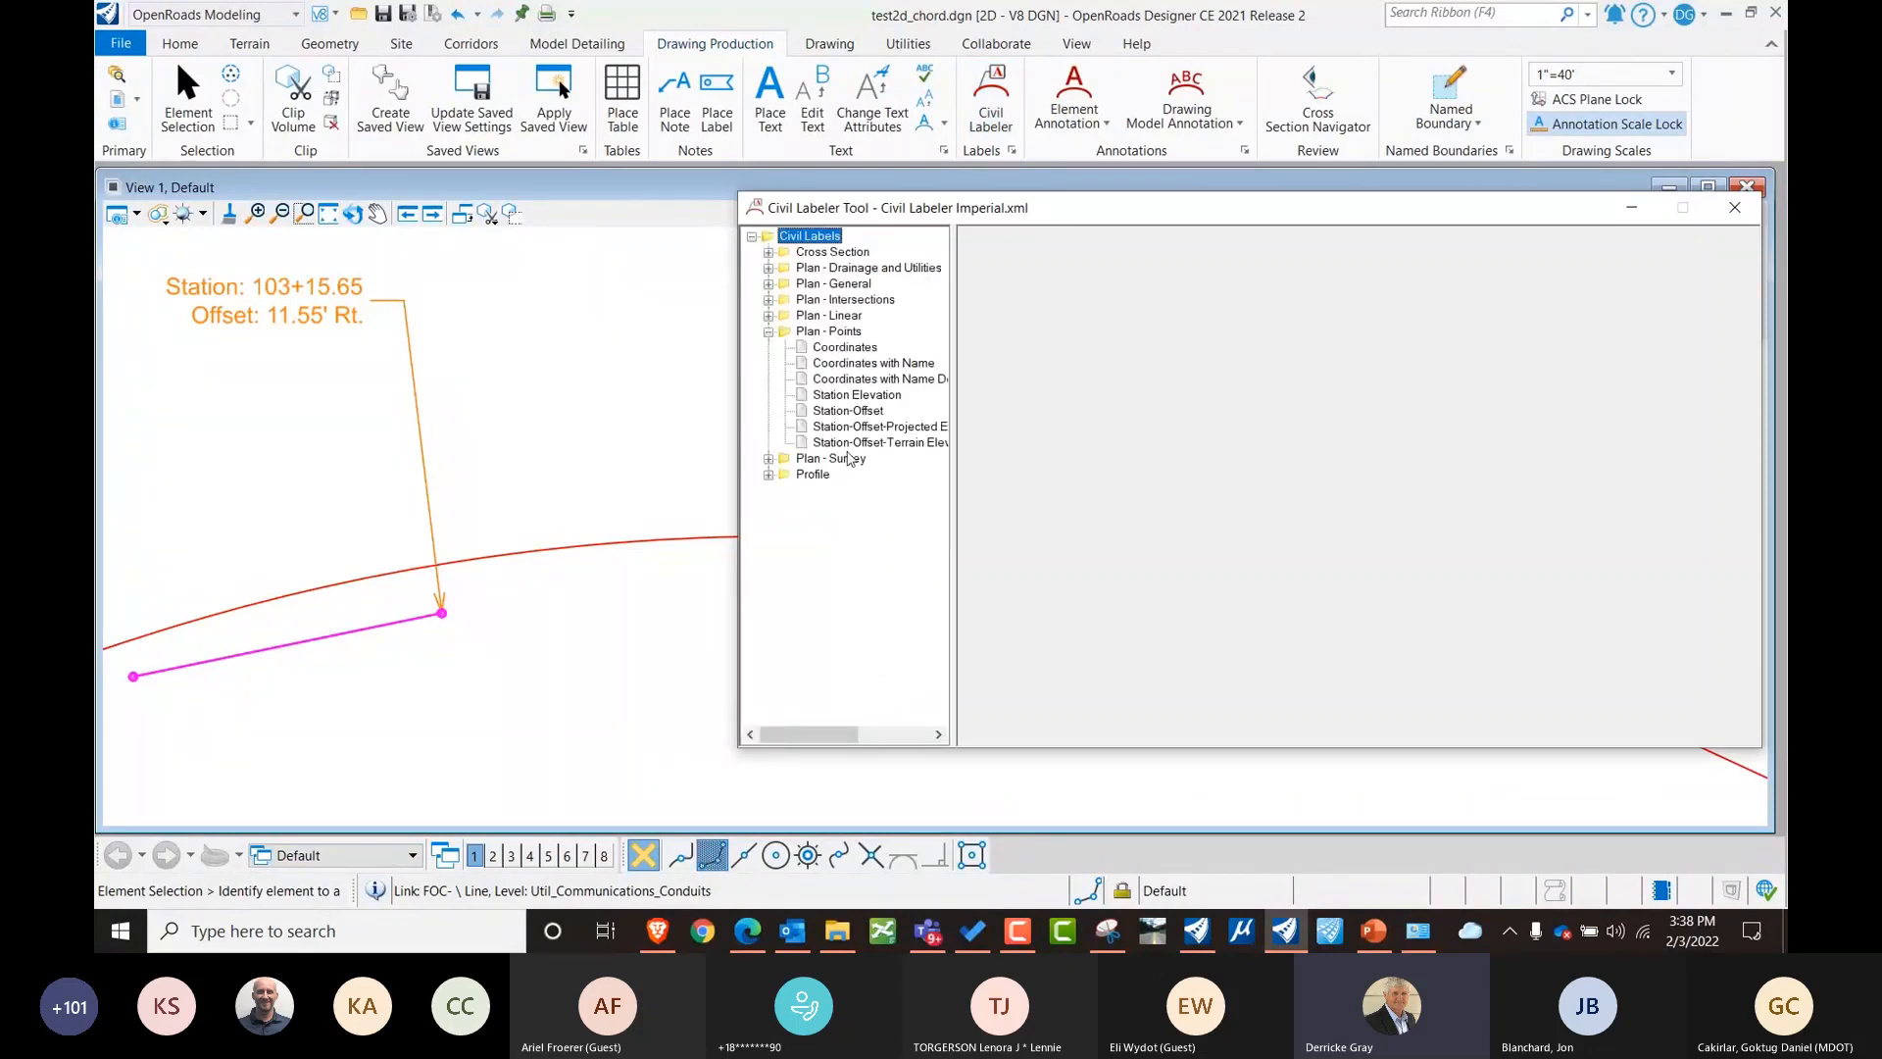
left_click(836, 411)
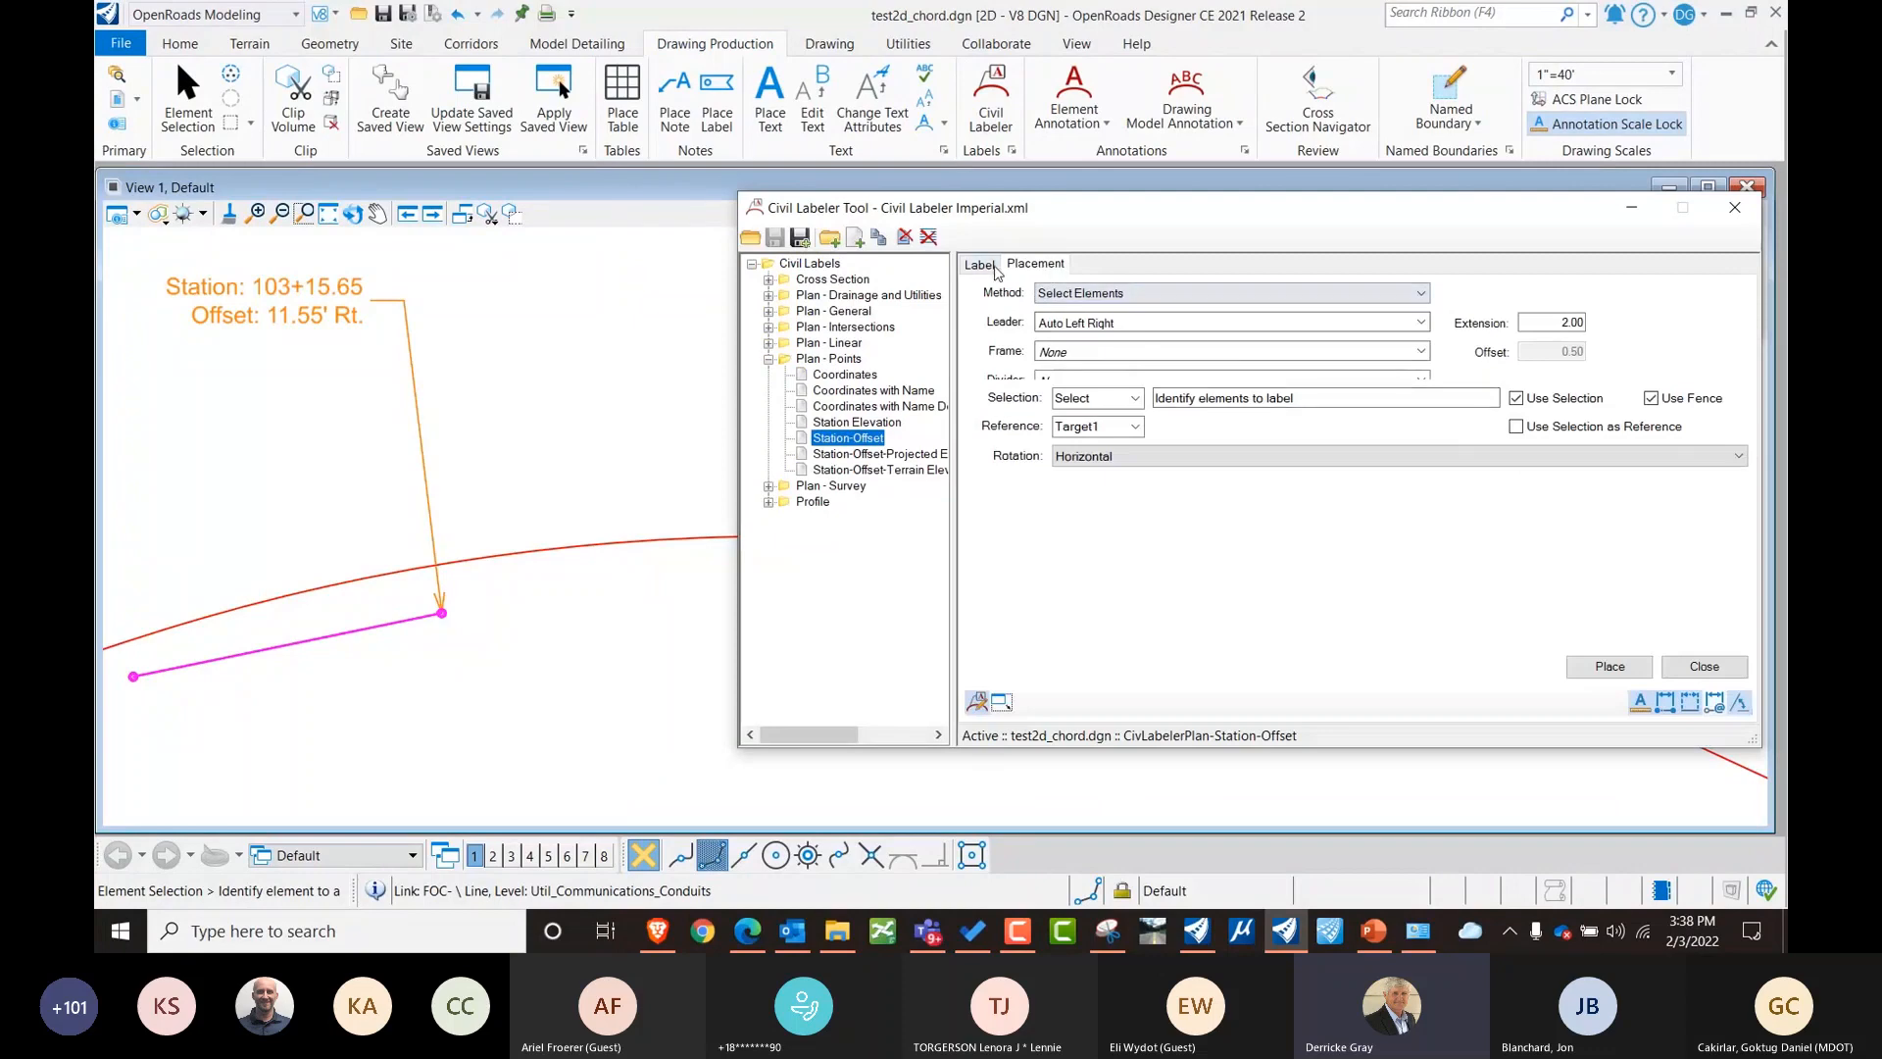
left_click(1431, 296)
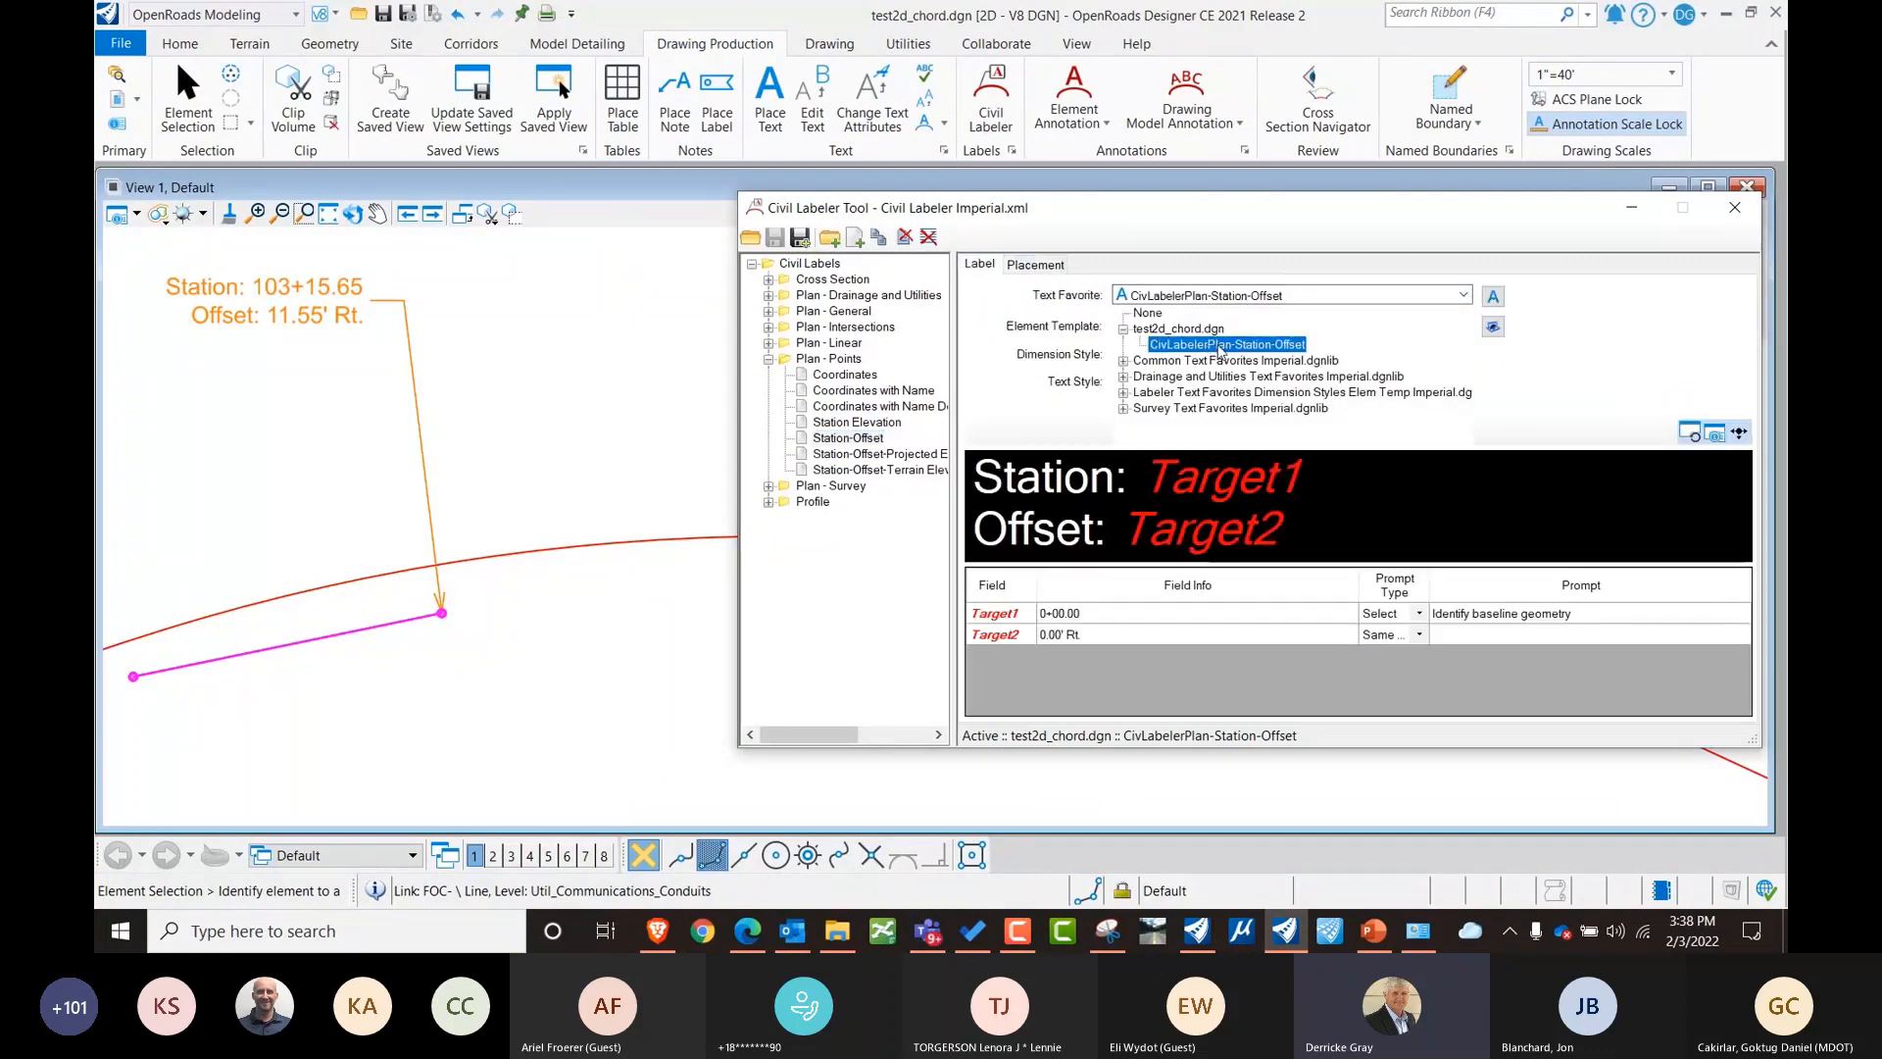
left_click(1221, 345)
Place a second station-offset label on the node at the conduit's right end, below the first label, with the red curve as baseline.
left_click(1035, 264)
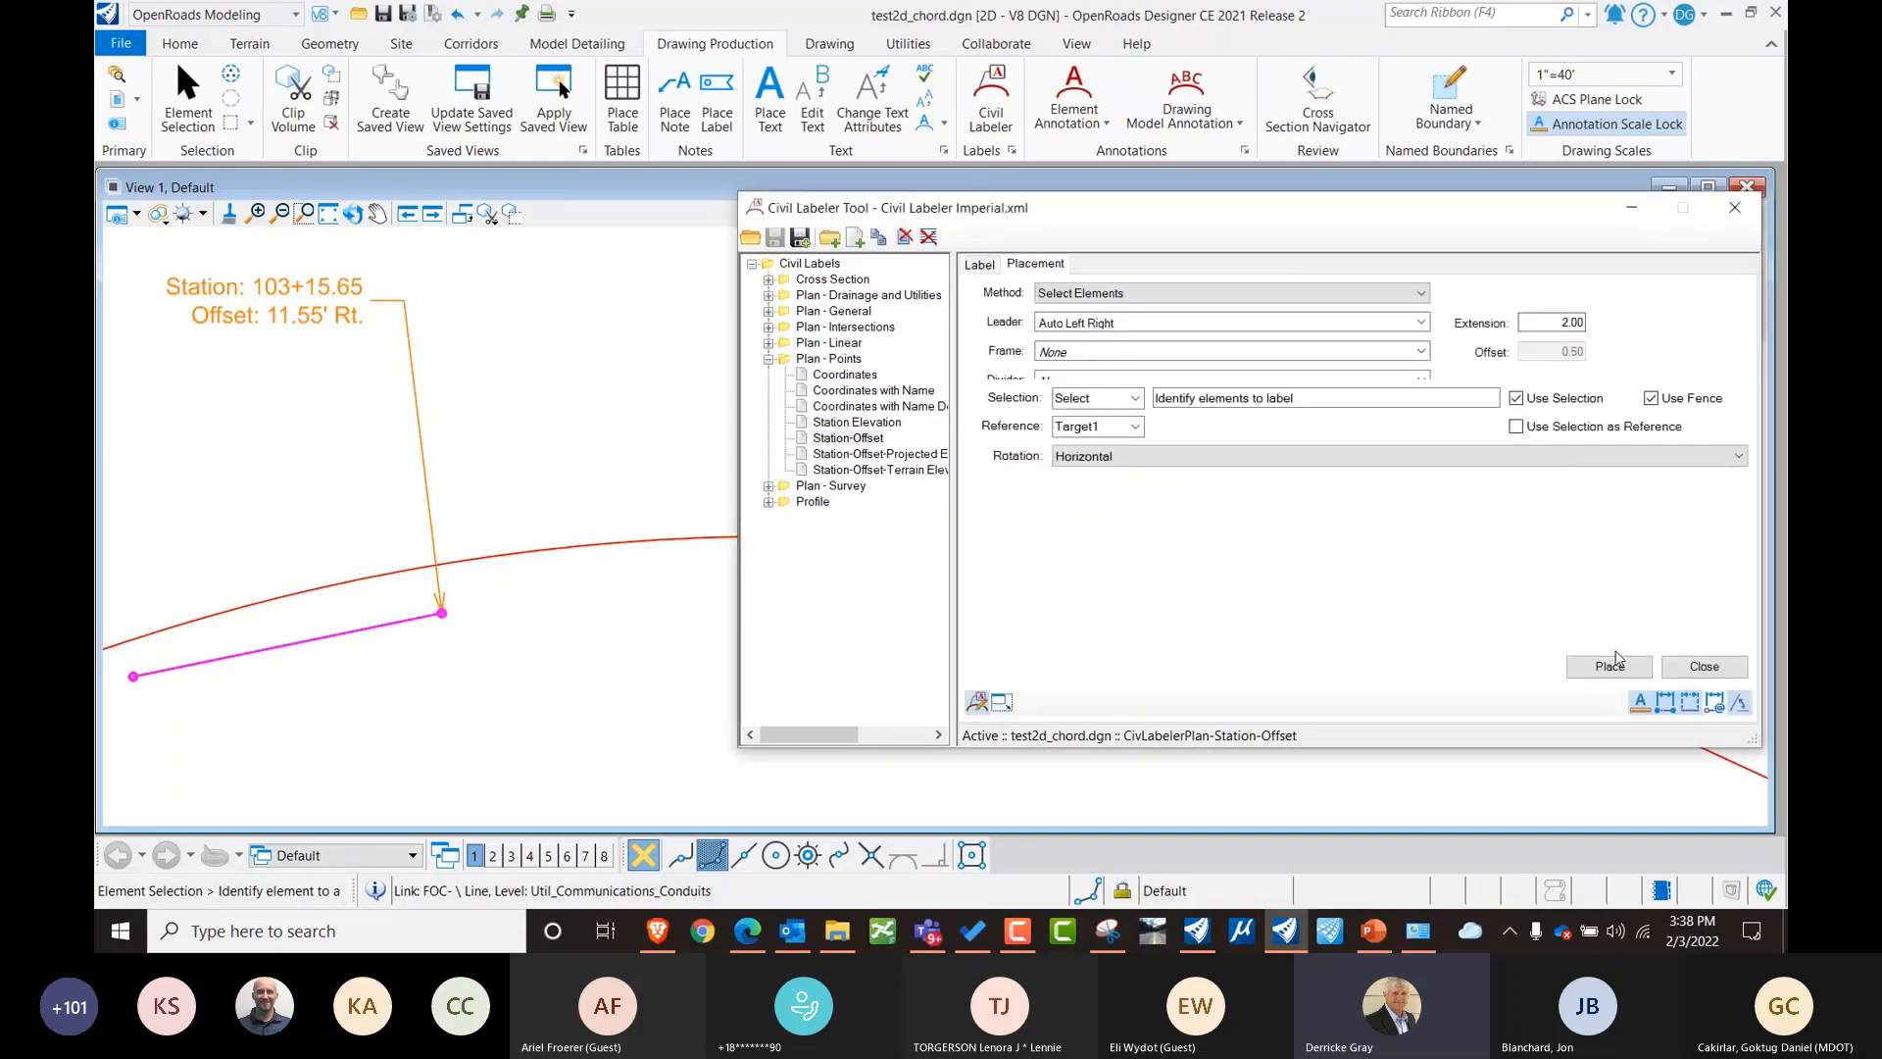
left_click(1609, 666)
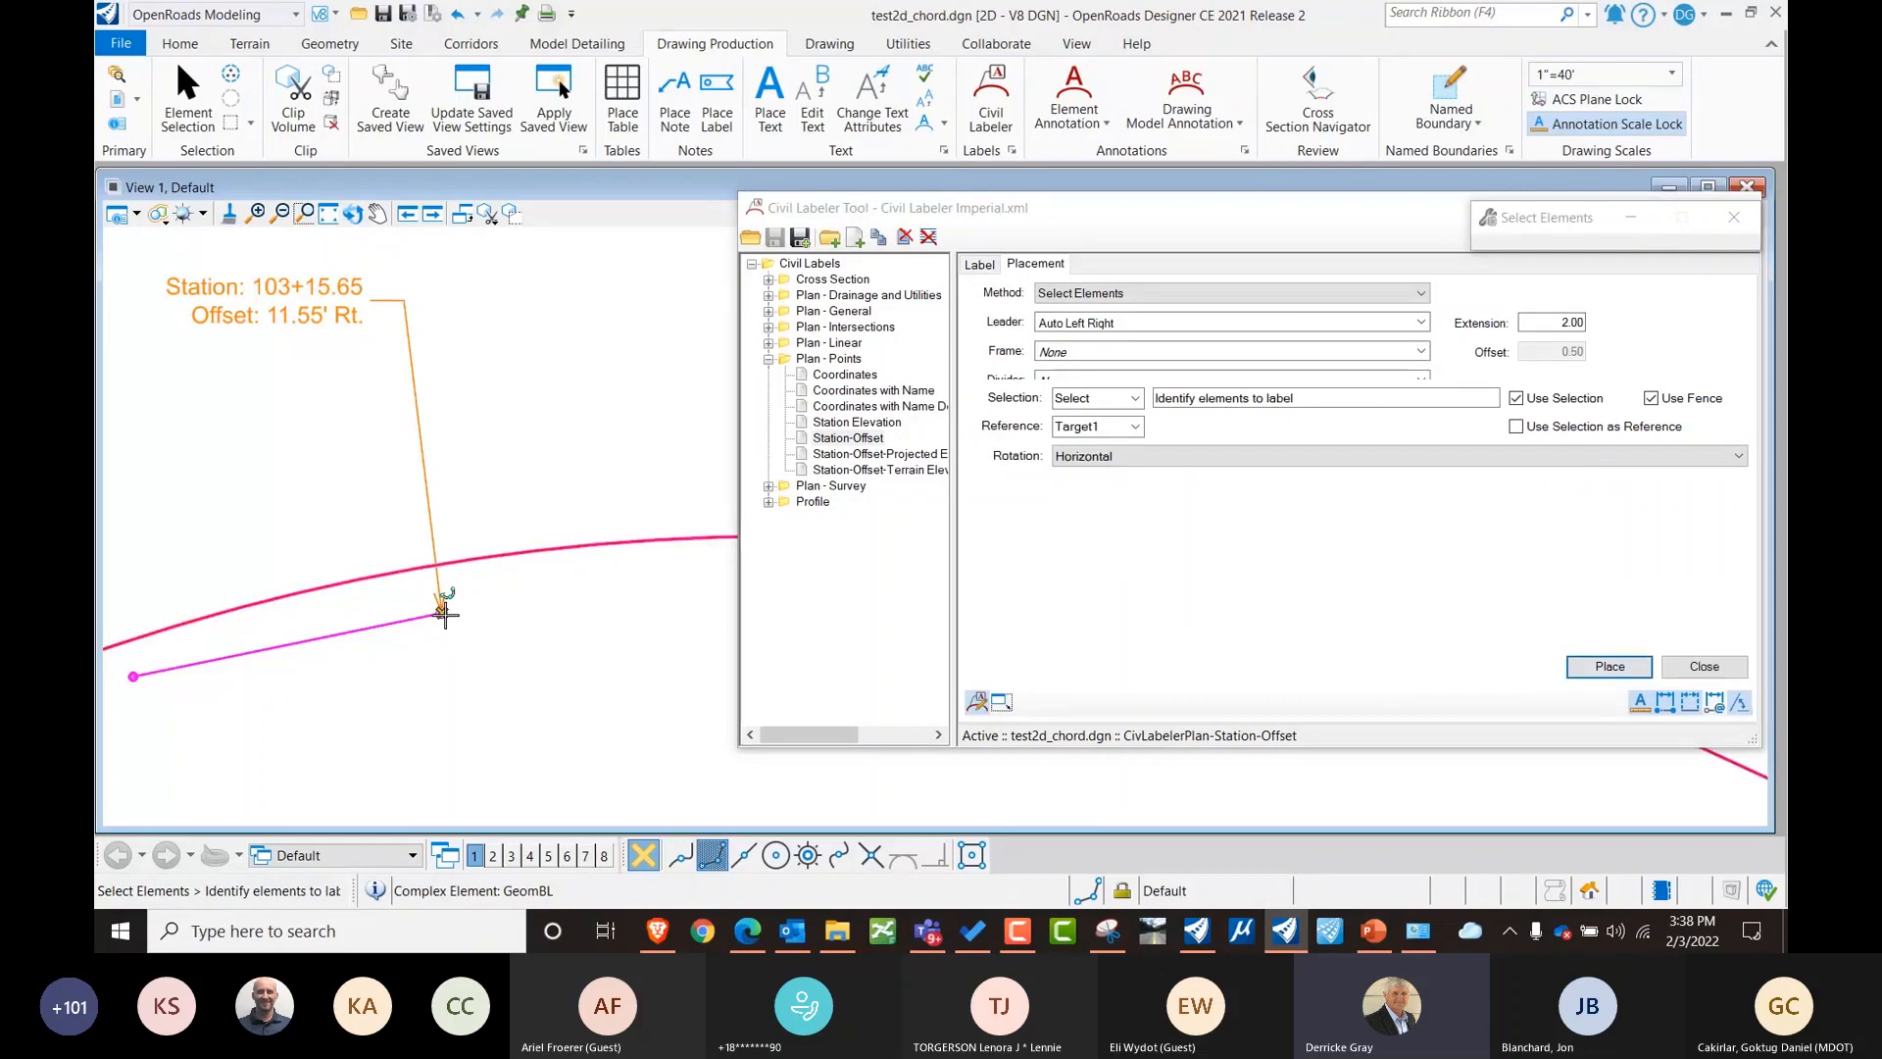
left_click(443, 612)
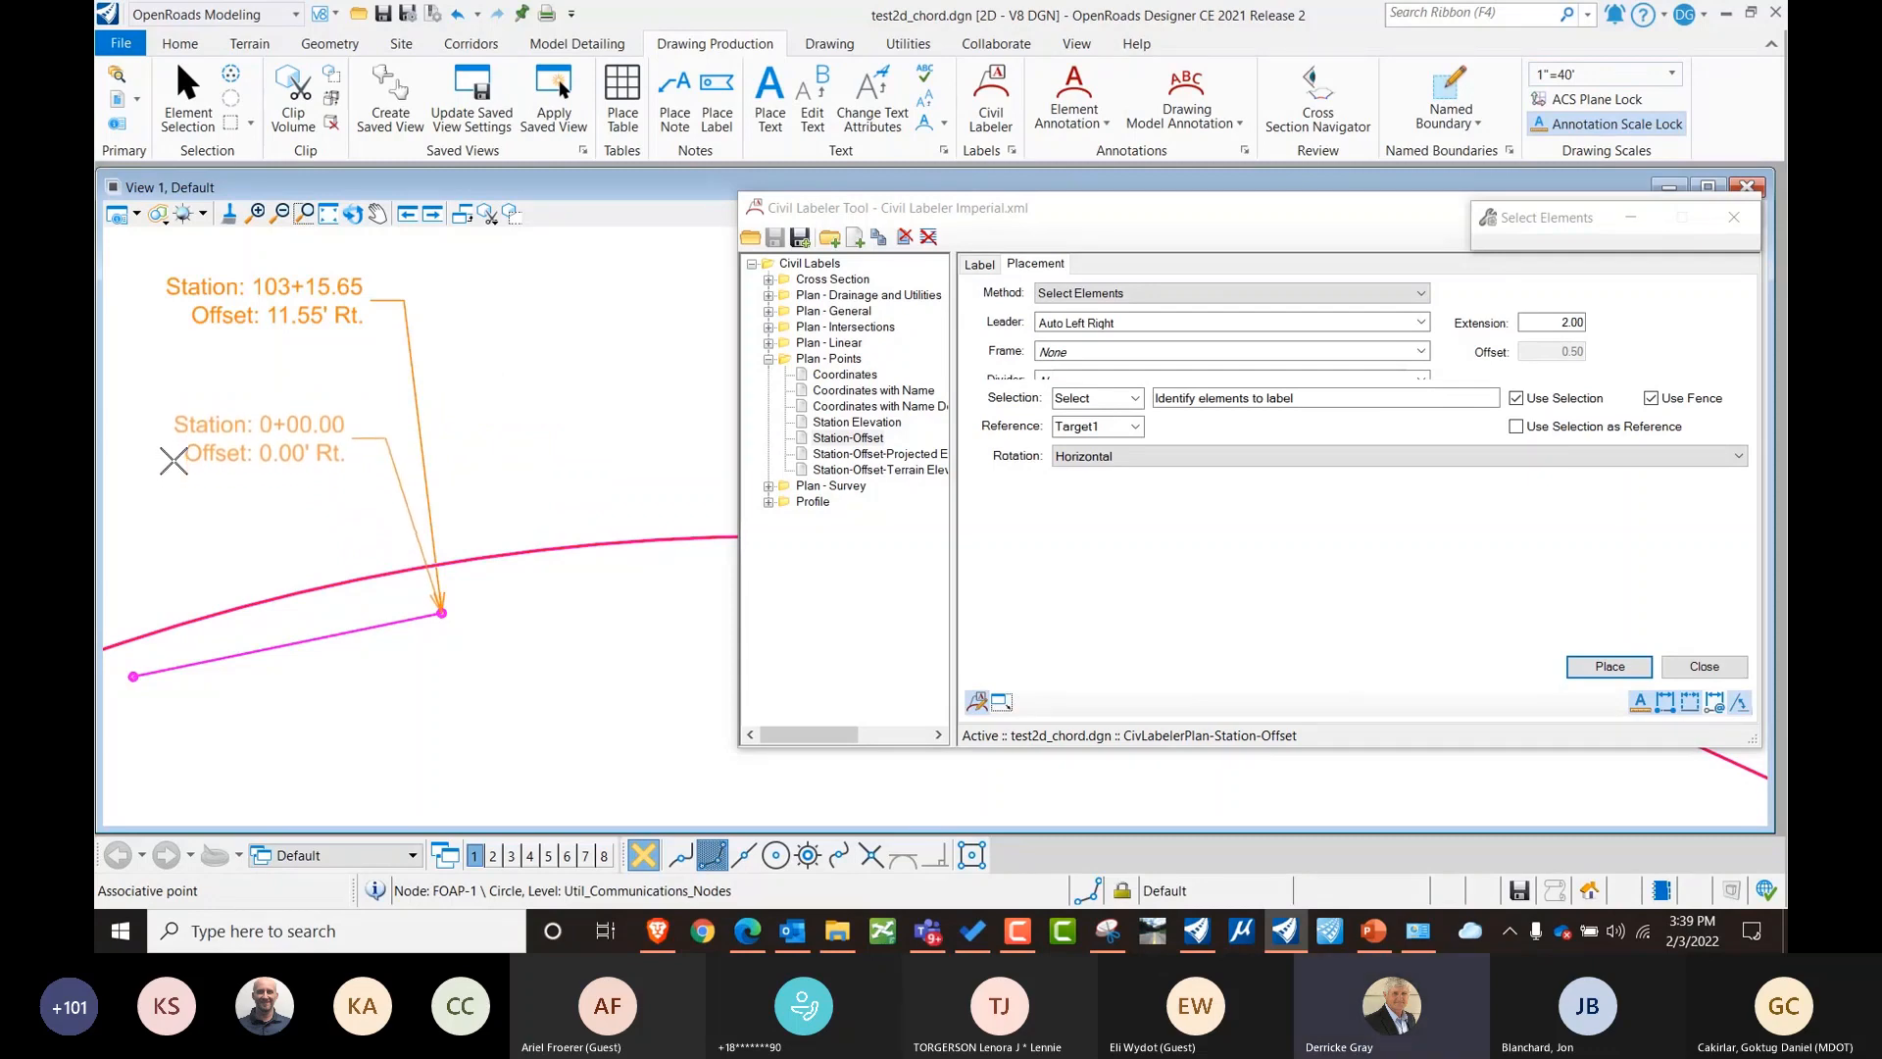
left_click(174, 460)
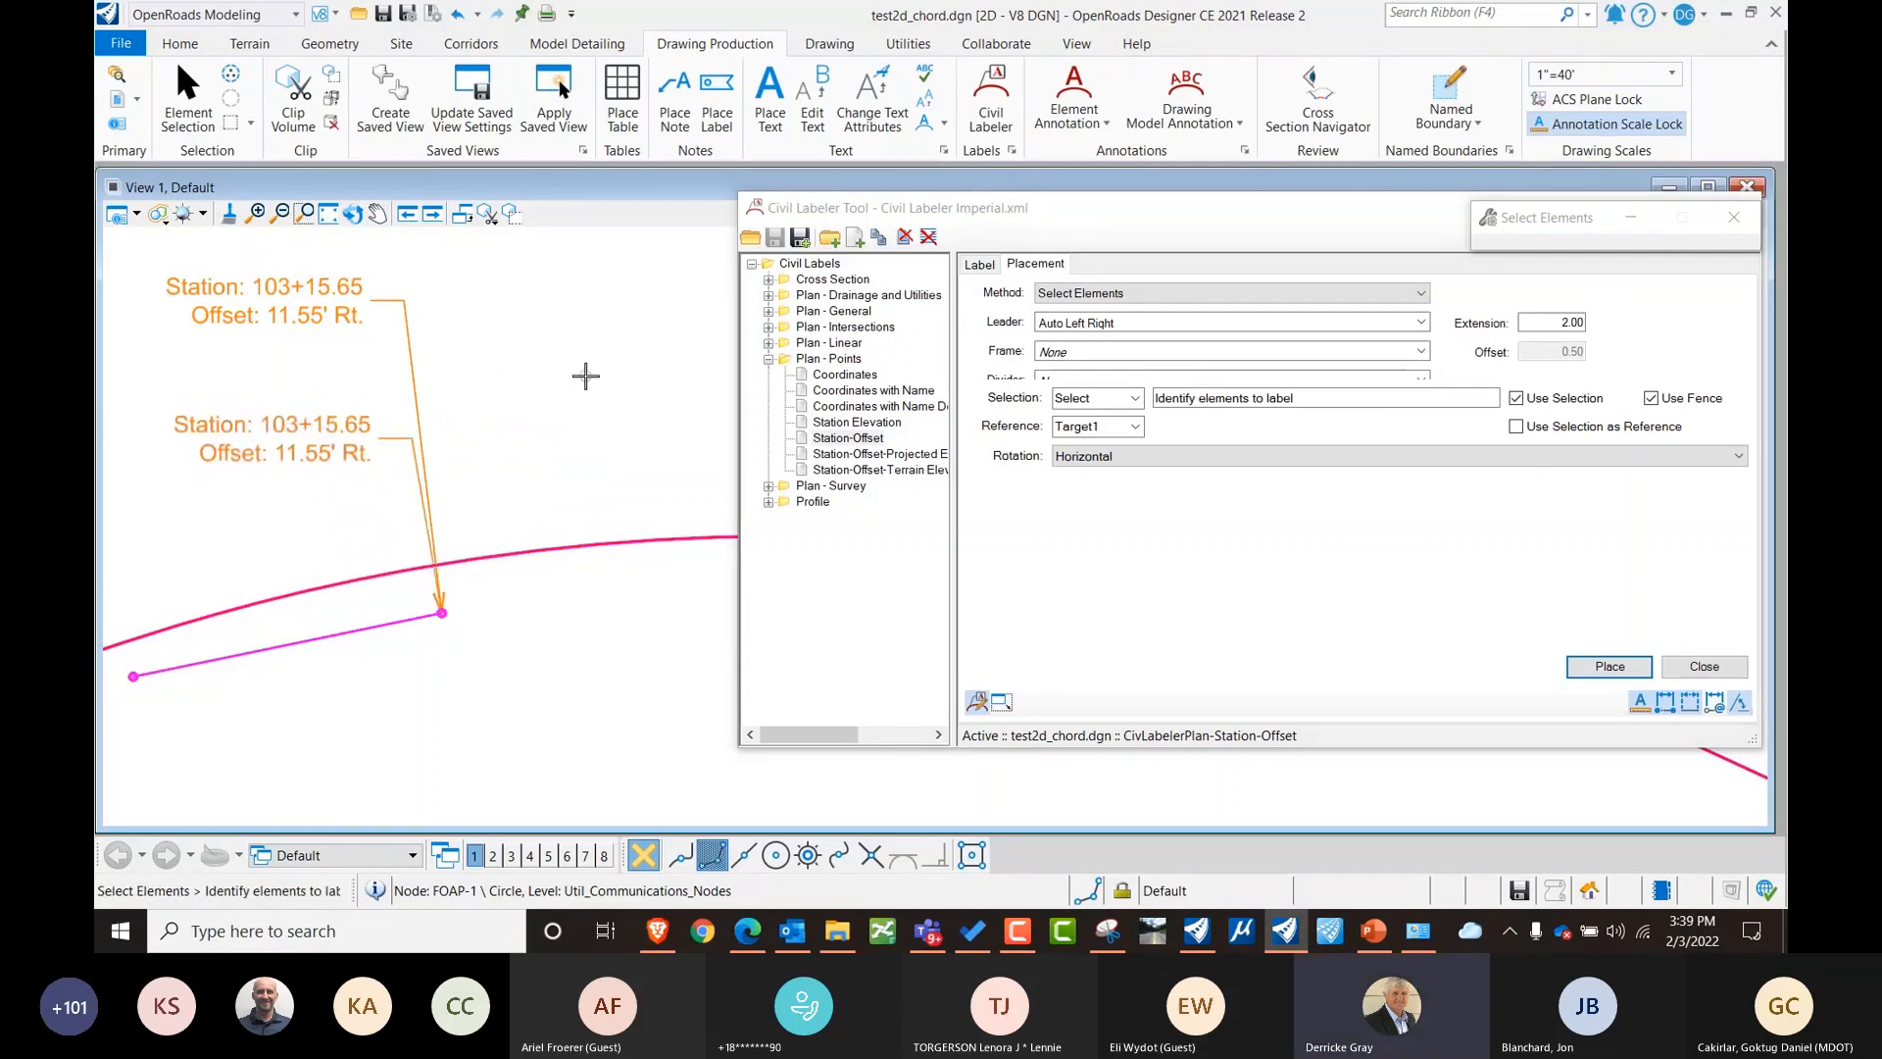